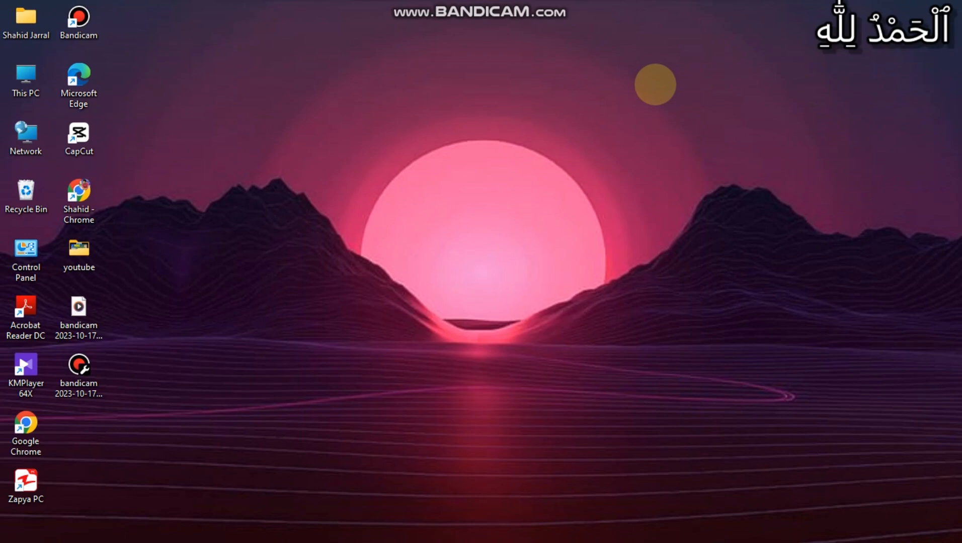
Switch to Chrome and search Pinterest for cars, looking over the resulting pins
left_click(577, 525)
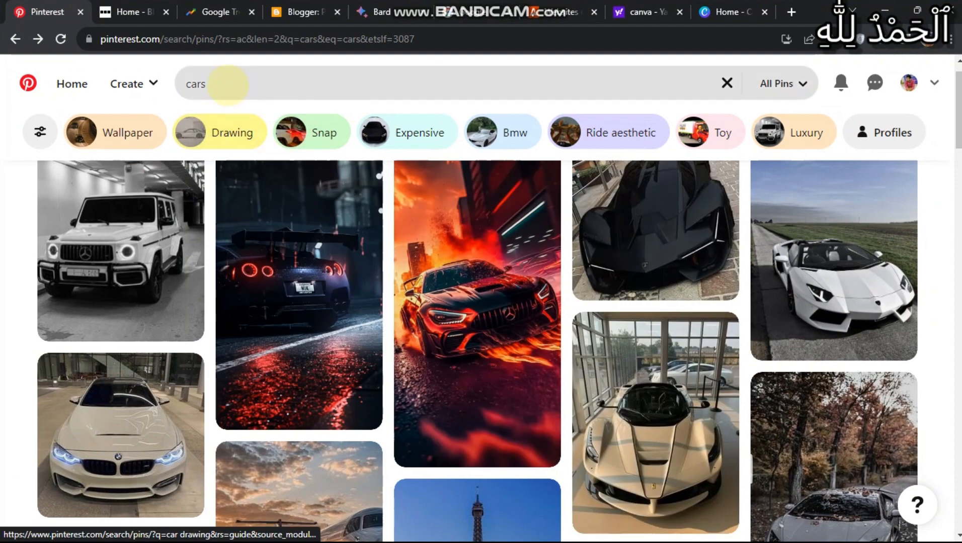
left_click(228, 84)
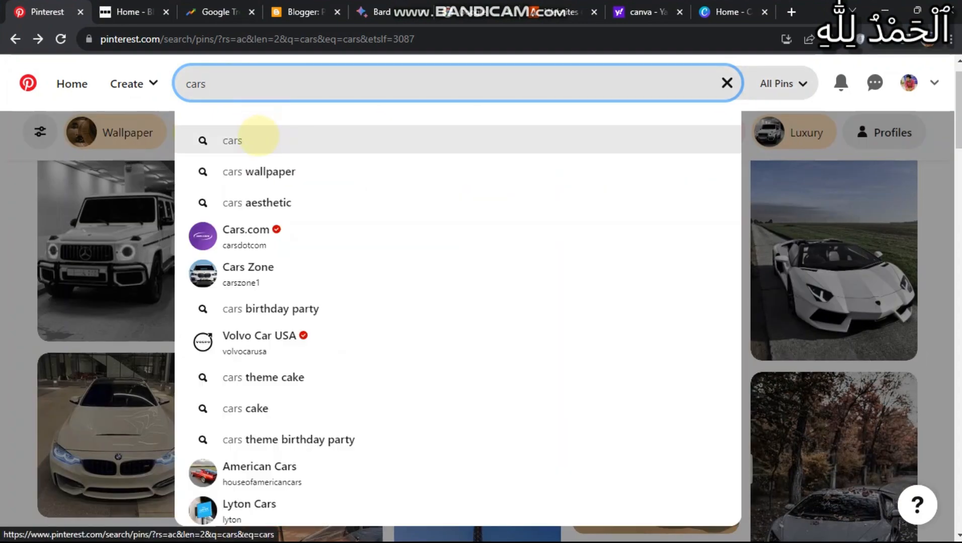
left_click(258, 141)
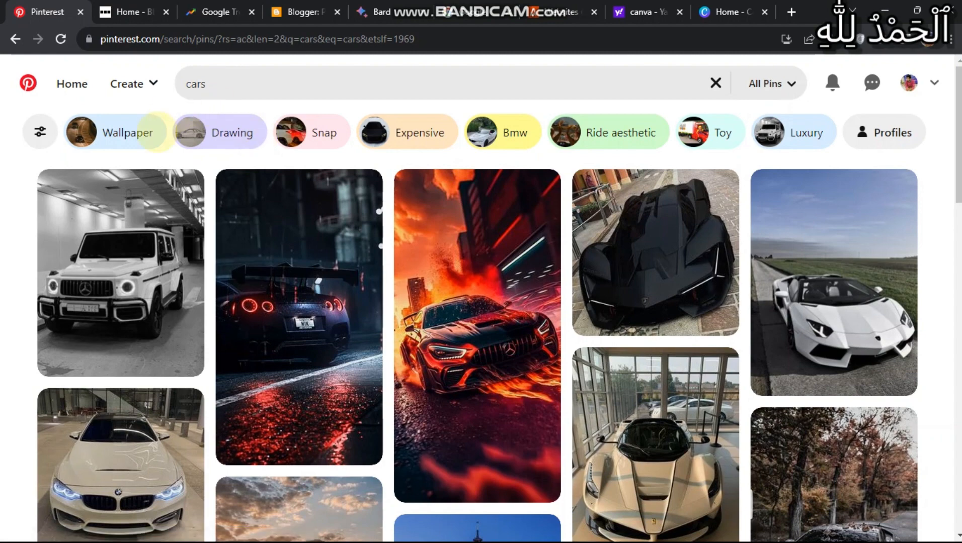
scroll(489, 316, "down", 5)
scroll(486, 315, "up", 5)
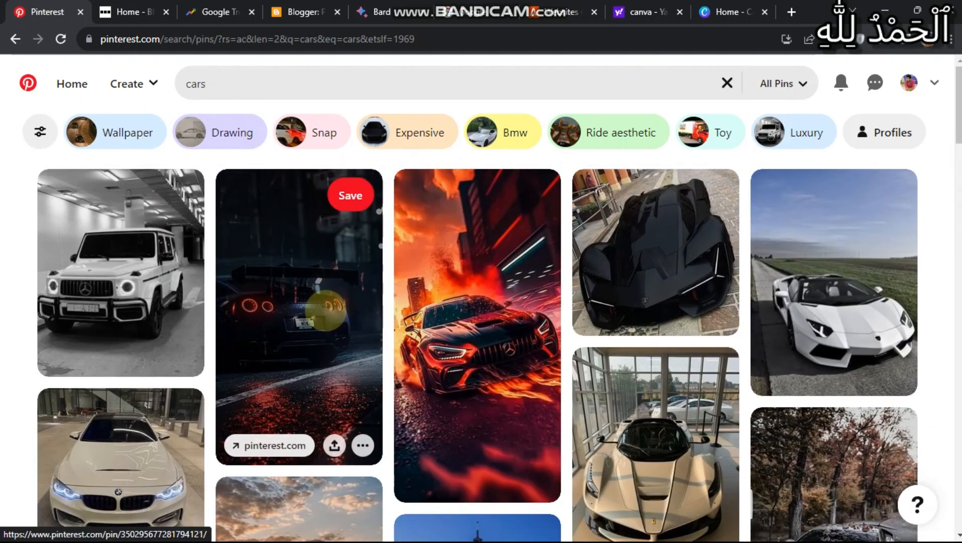
Open the pin of the dark sports car with red taillights, view its details, and return to the search results
left_click(326, 311)
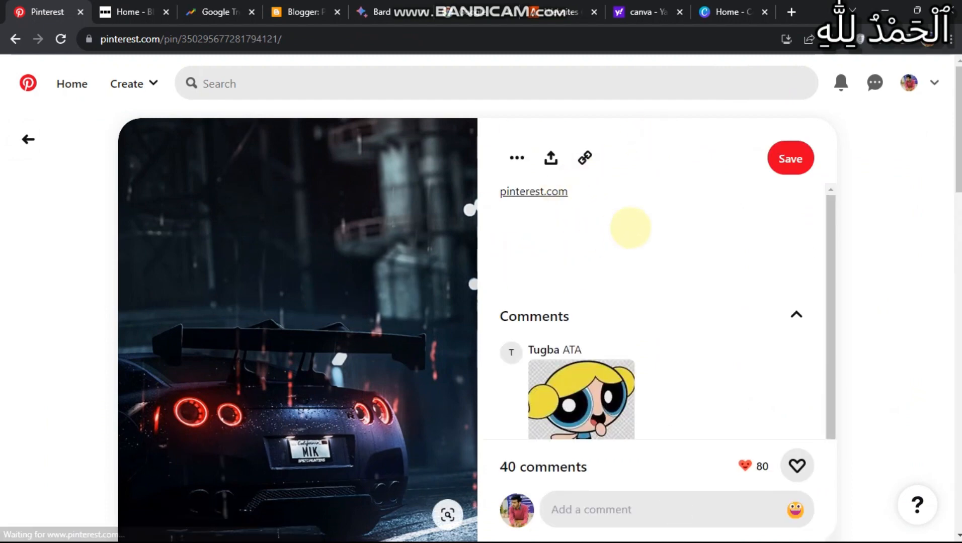
scroll(569, 343, "down", 5)
scroll(569, 344, "up", 5)
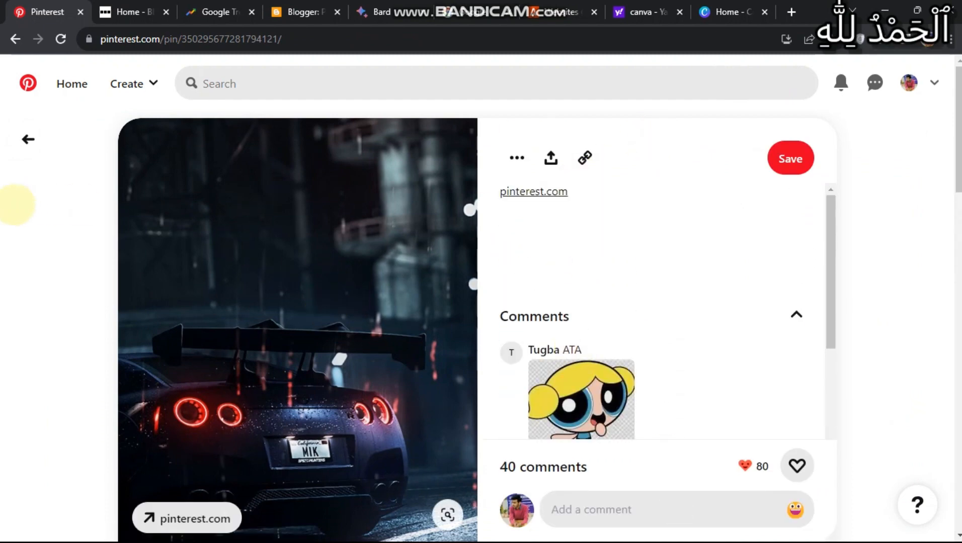
left_click(27, 138)
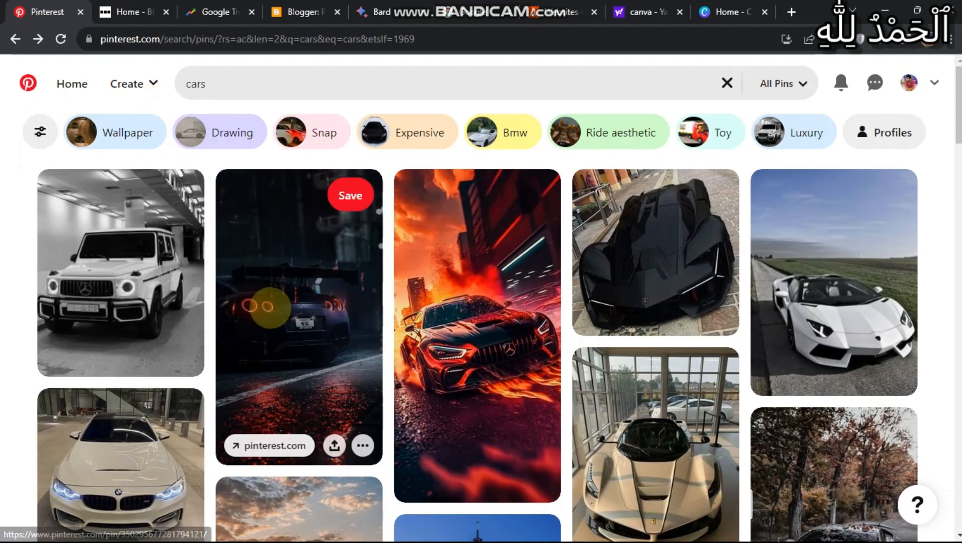
Open the pin of the white Mercedes SUV, read its description and comments, and return to the search results
left_click(159, 254)
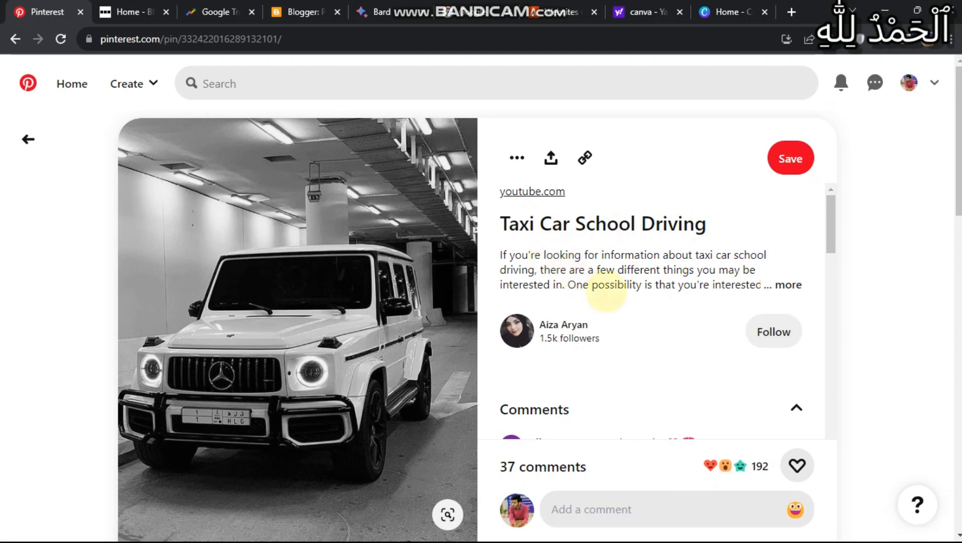
scroll(606, 290, "down", 3)
scroll(592, 262, "up", 2)
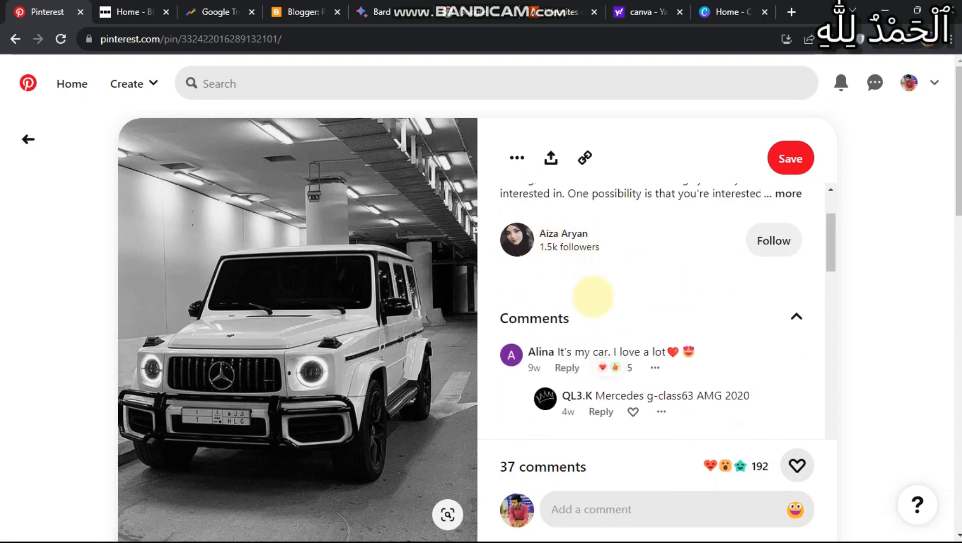
scroll(593, 297, "down", 3)
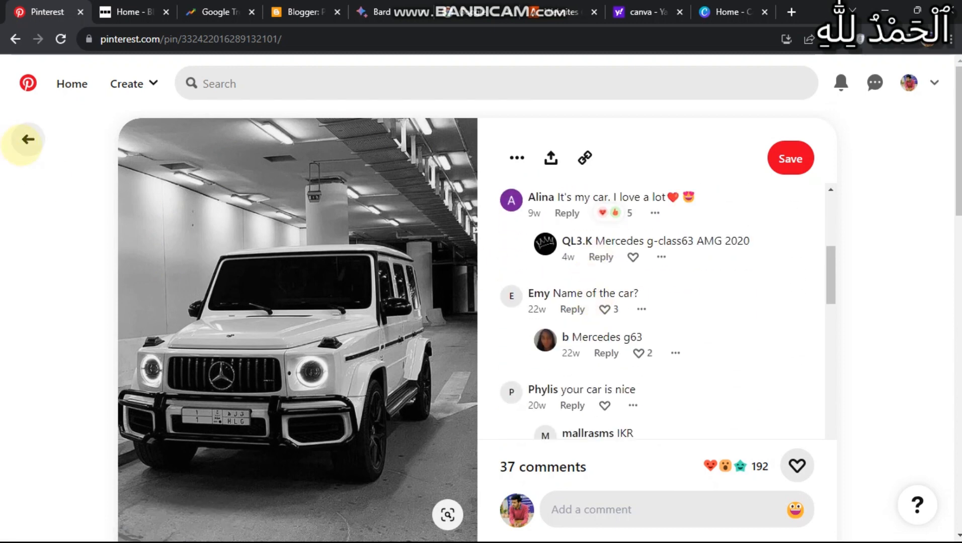
left_click(27, 139)
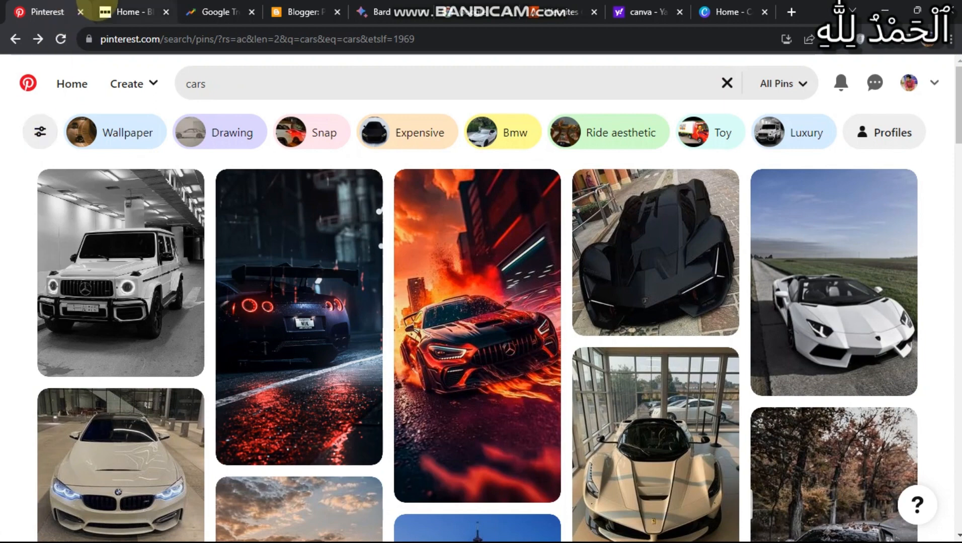
Switch to the BBC News page and look through its headlines and the advertisement beside them
left_click(132, 11)
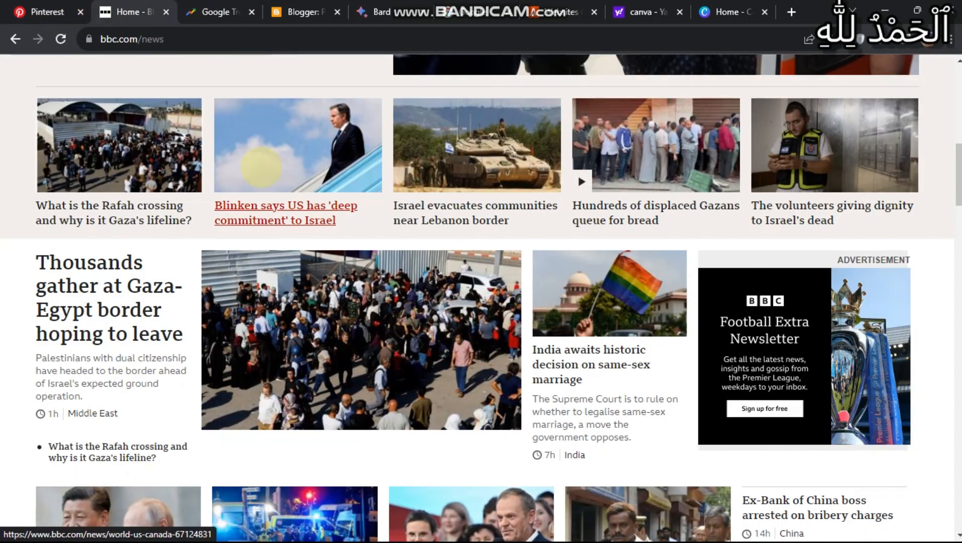
scroll(260, 166, "up", 3)
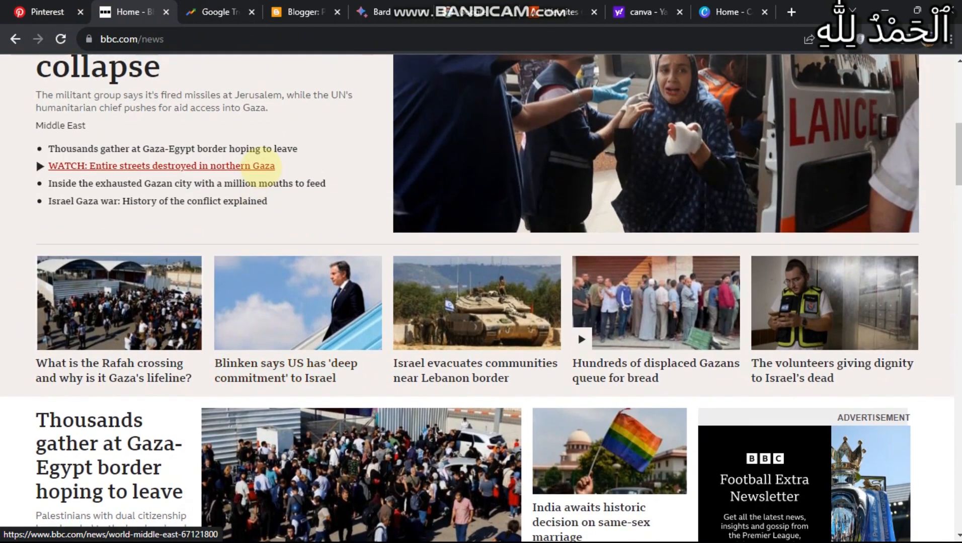
scroll(261, 166, "down", 1)
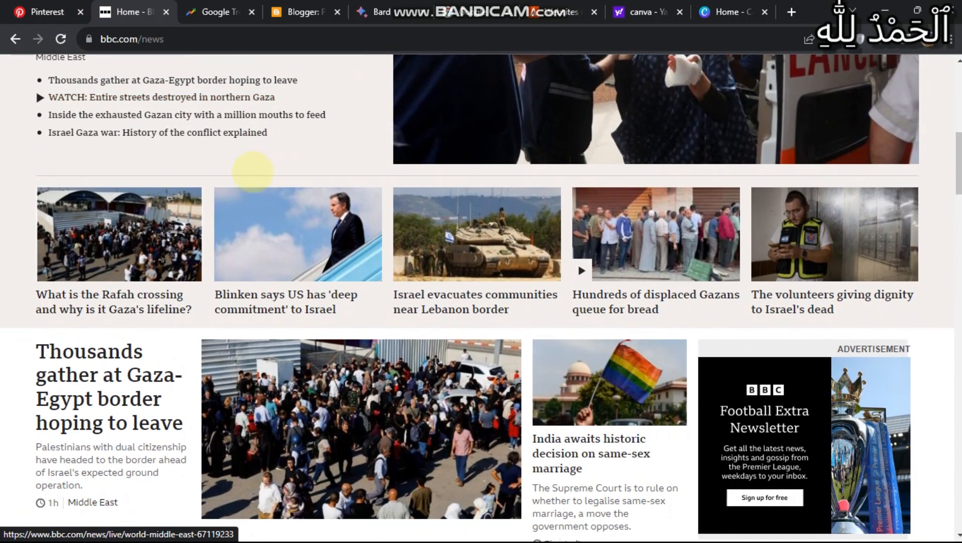
scroll(478, 261, "down", 1)
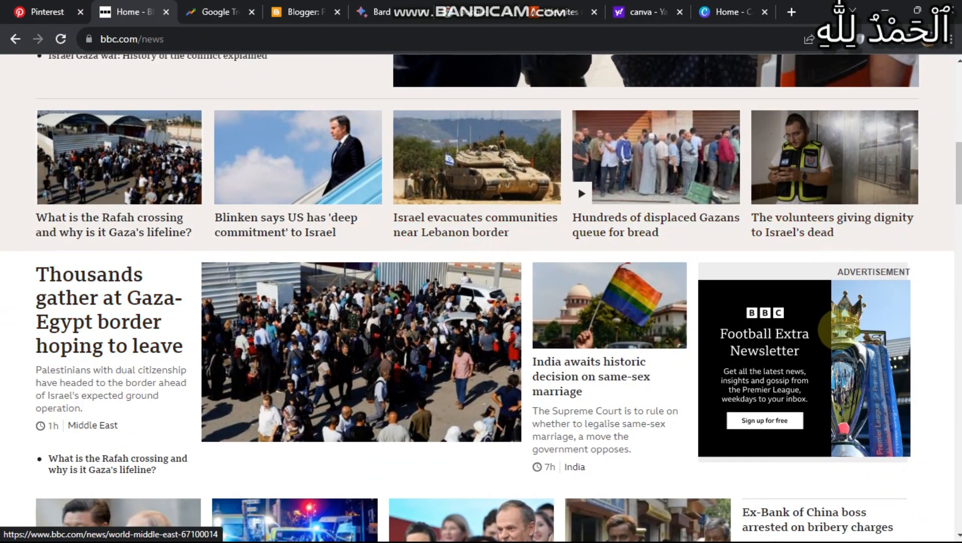
scroll(832, 329, "down", 2)
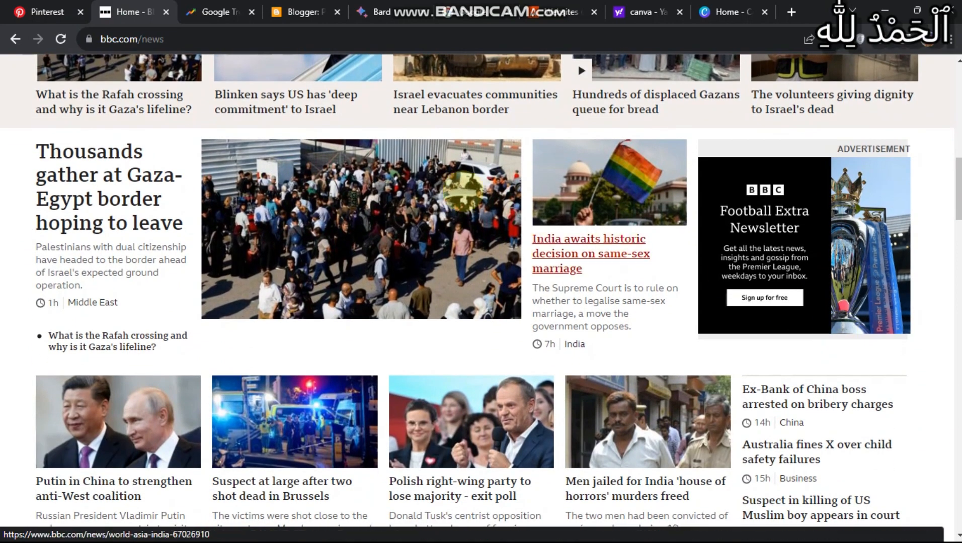
Switch to Google Trends and show the trending daily searches for the United States
left_click(193, 11)
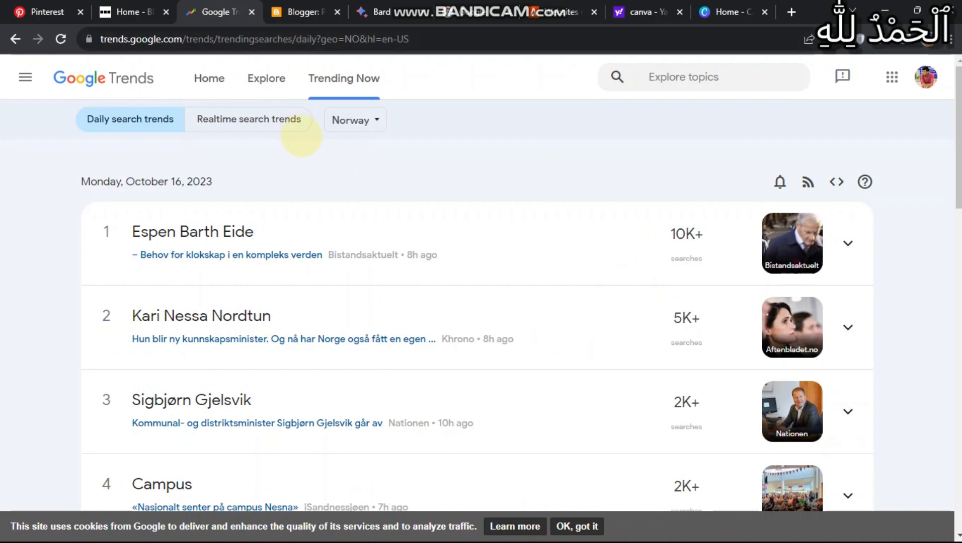
left_click(363, 78)
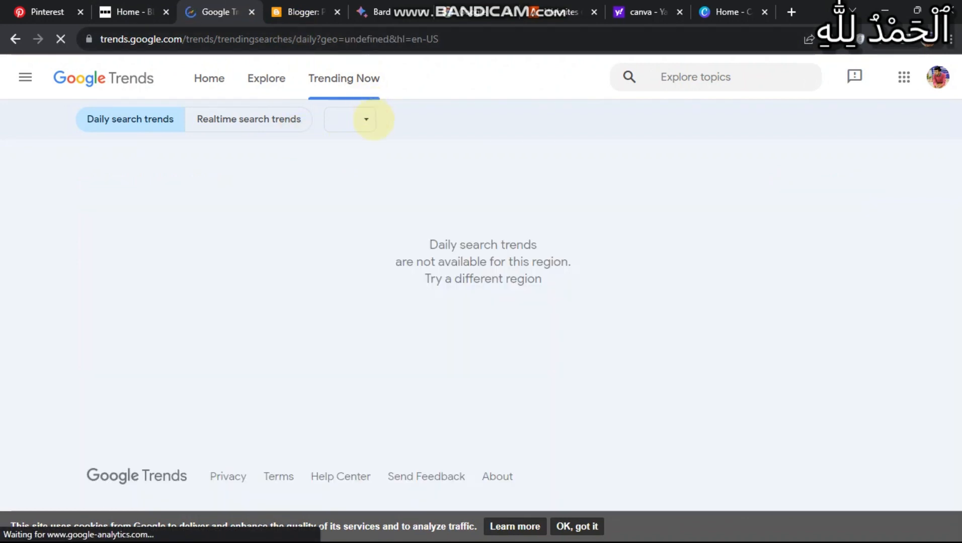
left_click(373, 119)
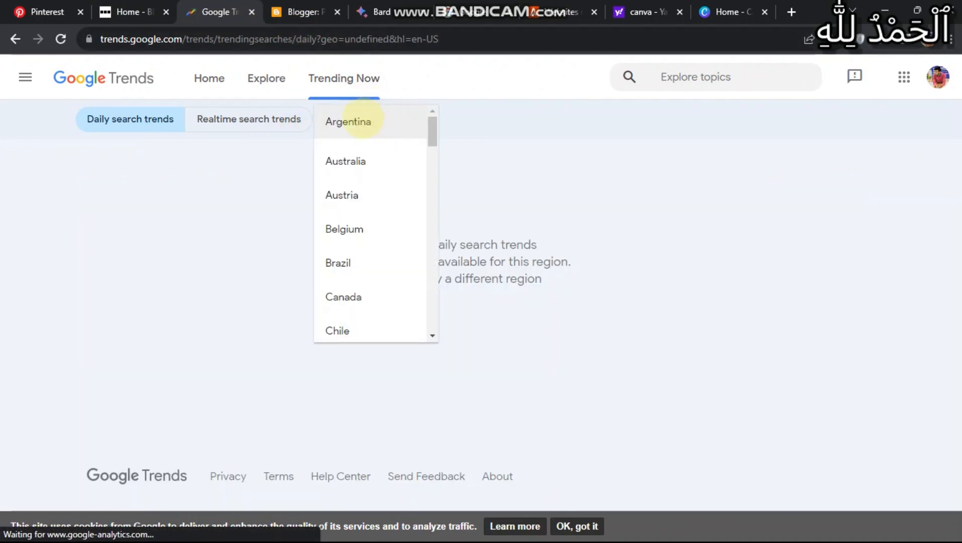
scroll(377, 204, "down", 2)
scroll(377, 204, "down", 10)
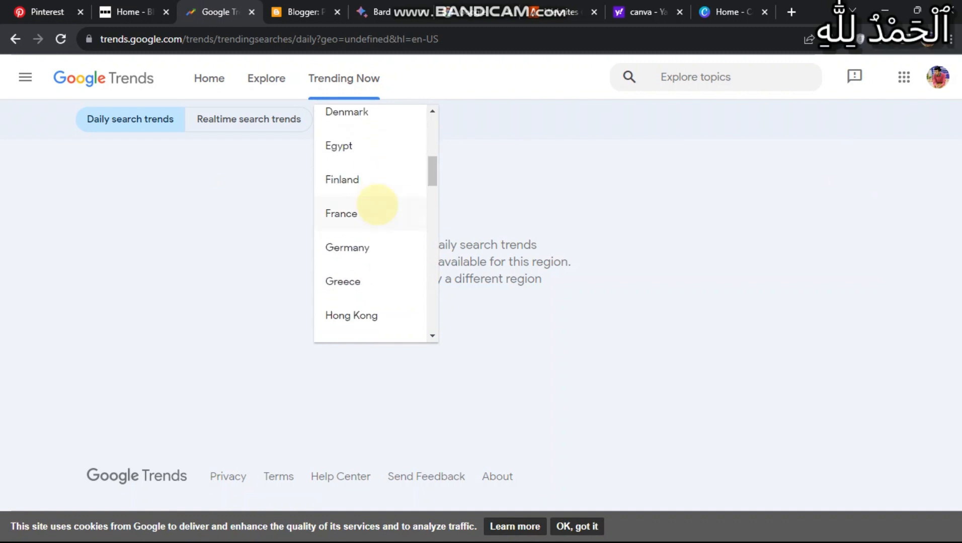
scroll(377, 204, "down", 8)
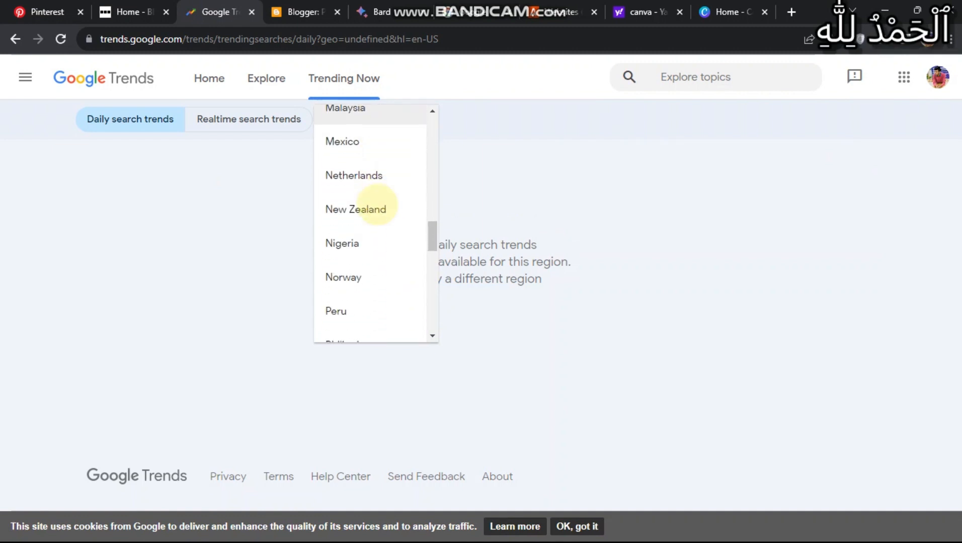
scroll(377, 204, "down", 7)
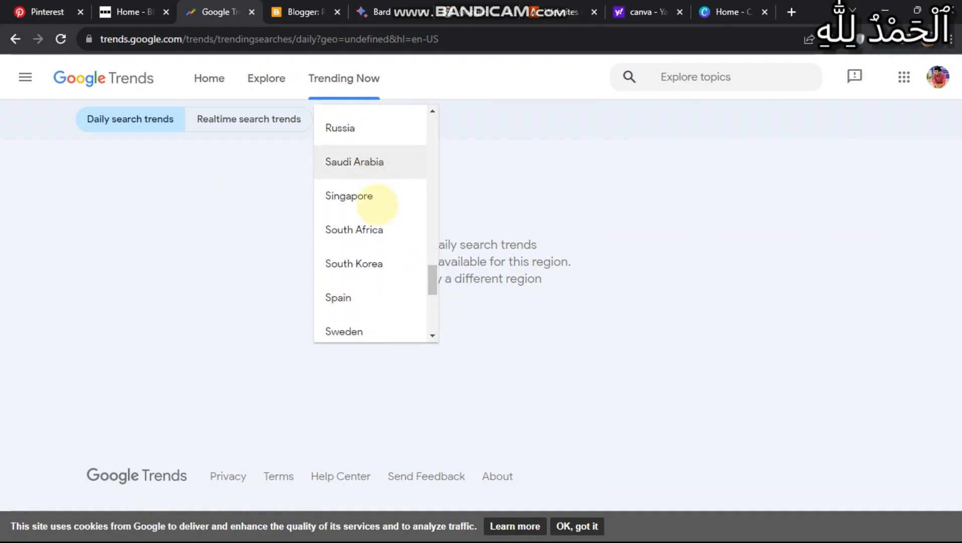
scroll(378, 204, "down", 3)
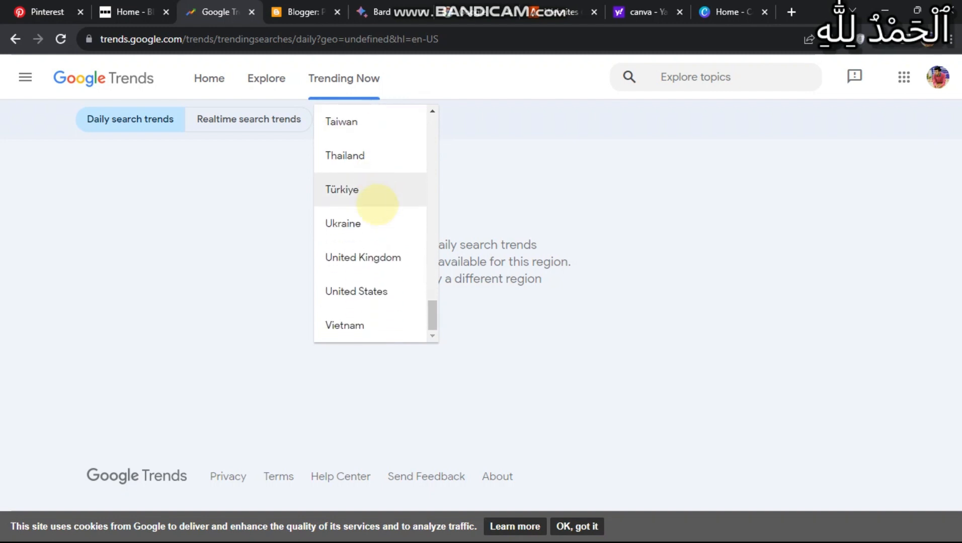
left_click(392, 285)
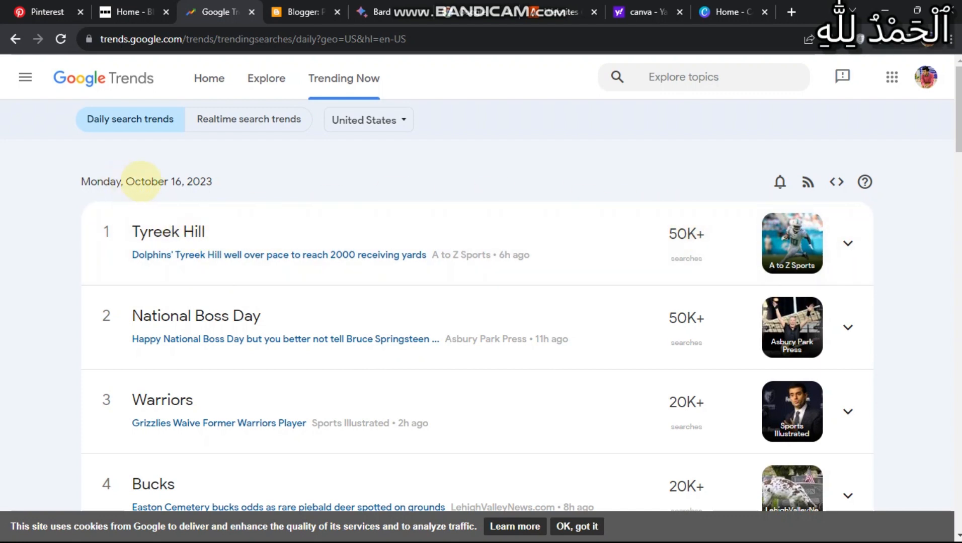
Check the date of the daily trends, open the article under the top-ranked Tyreek Hill trend, and look through it
left_click_drag(183, 182, 82, 176)
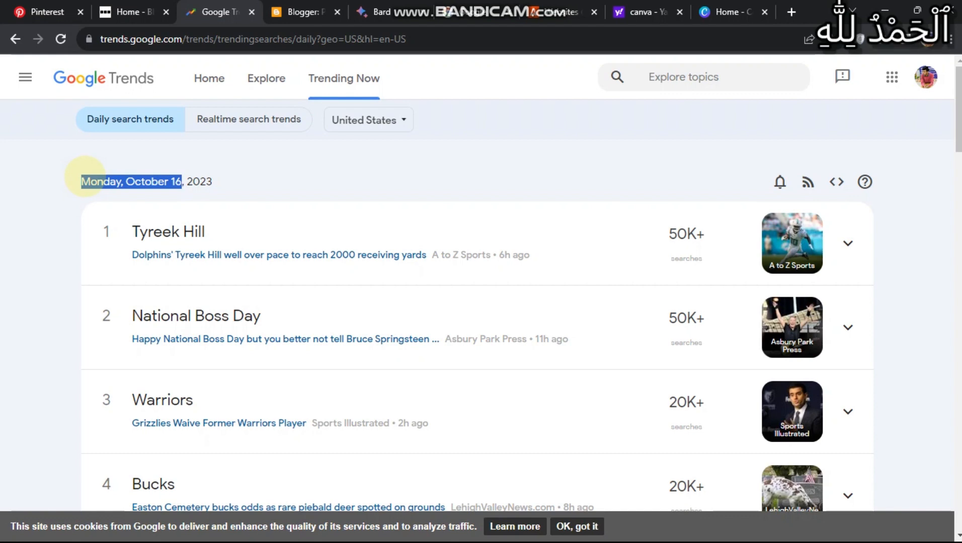
left_click(200, 254)
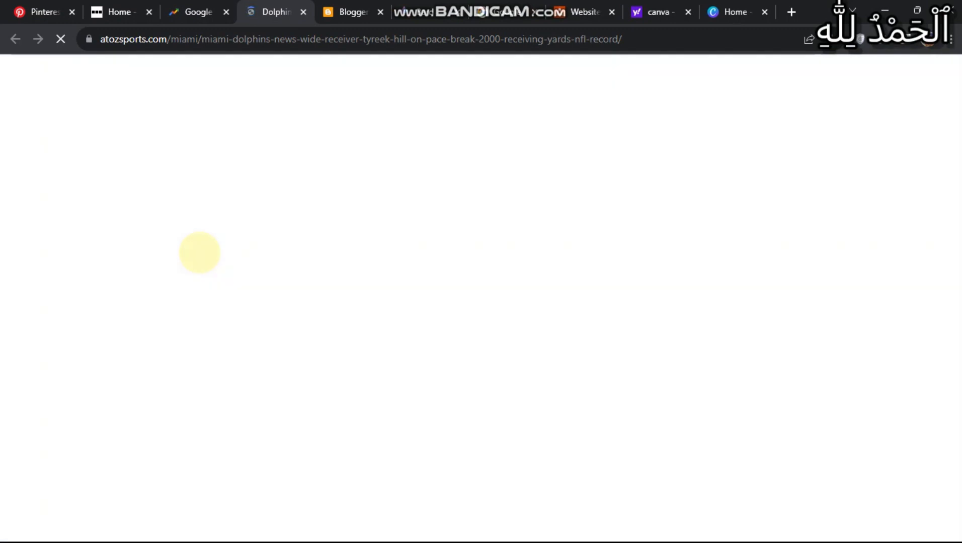
scroll(311, 290, "down", 1)
scroll(310, 291, "down", 7)
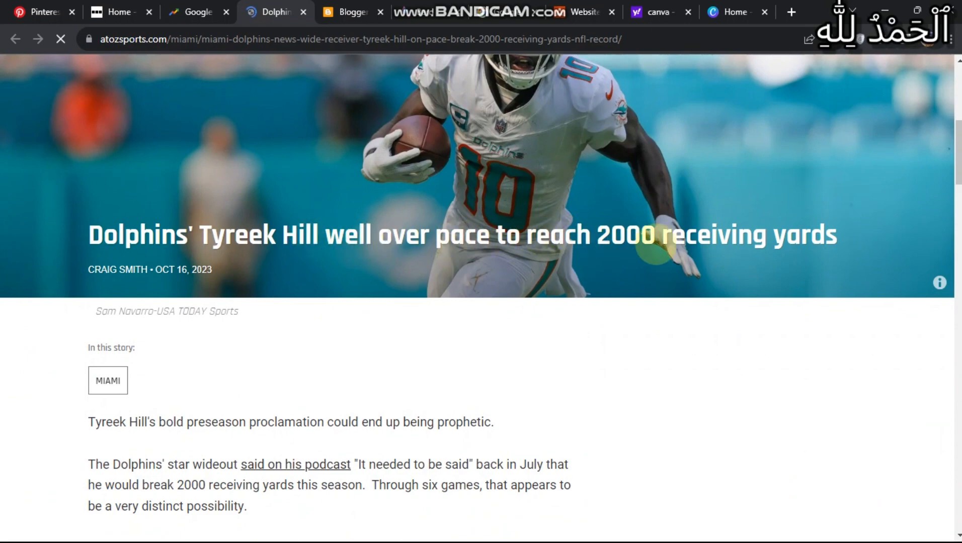
scroll(289, 331, "down", 12)
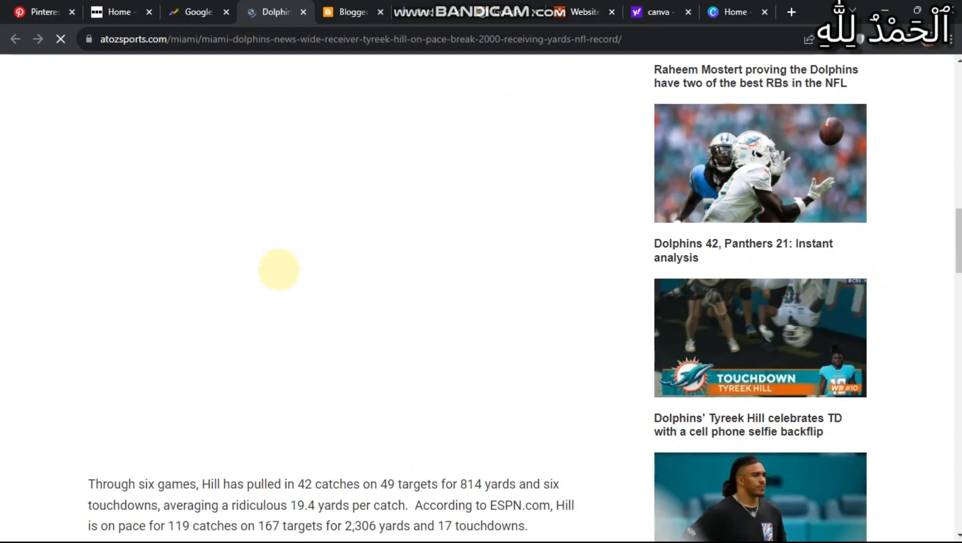
scroll(280, 268, "down", 4)
scroll(365, 347, "down", 3)
scroll(364, 345, "down", 3)
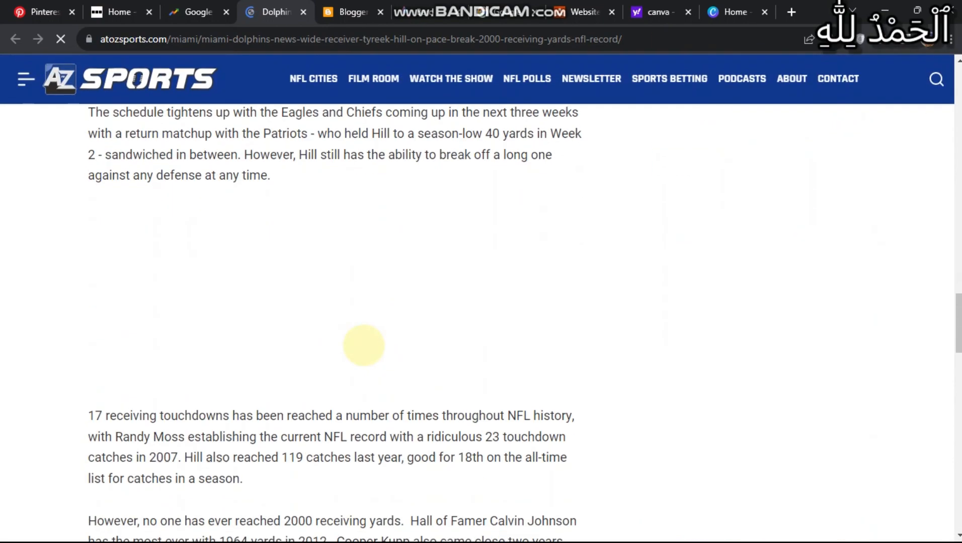
scroll(364, 346, "up", 10)
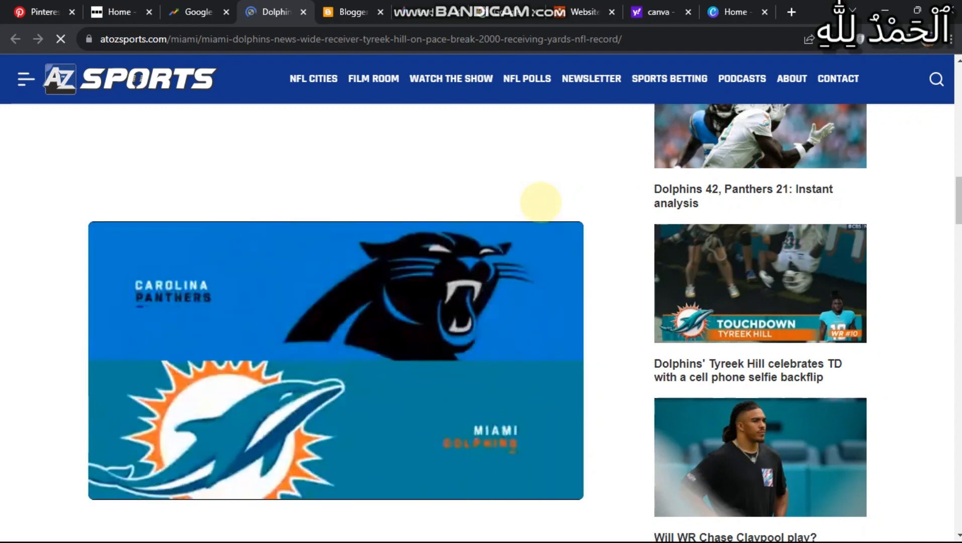
scroll(541, 202, "up", 15)
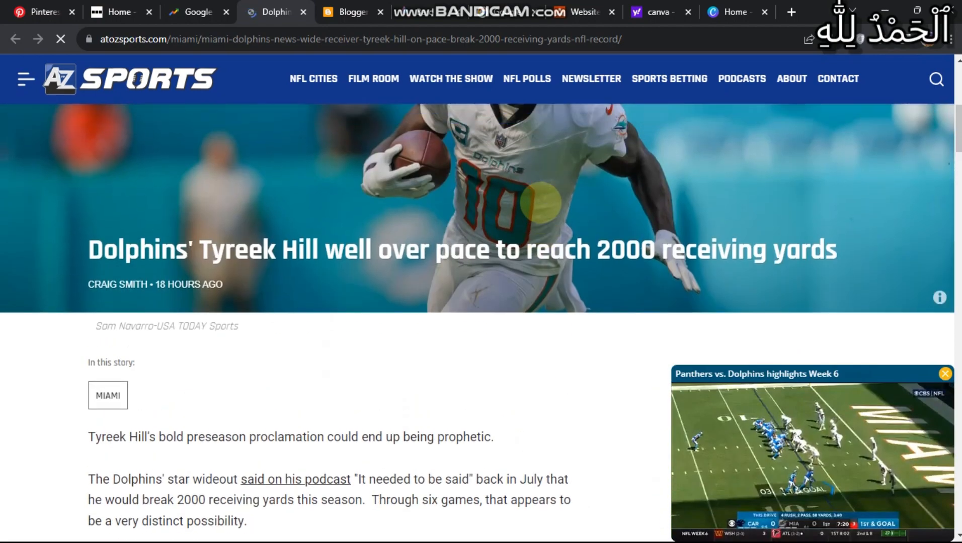
scroll(594, 244, "down", 1)
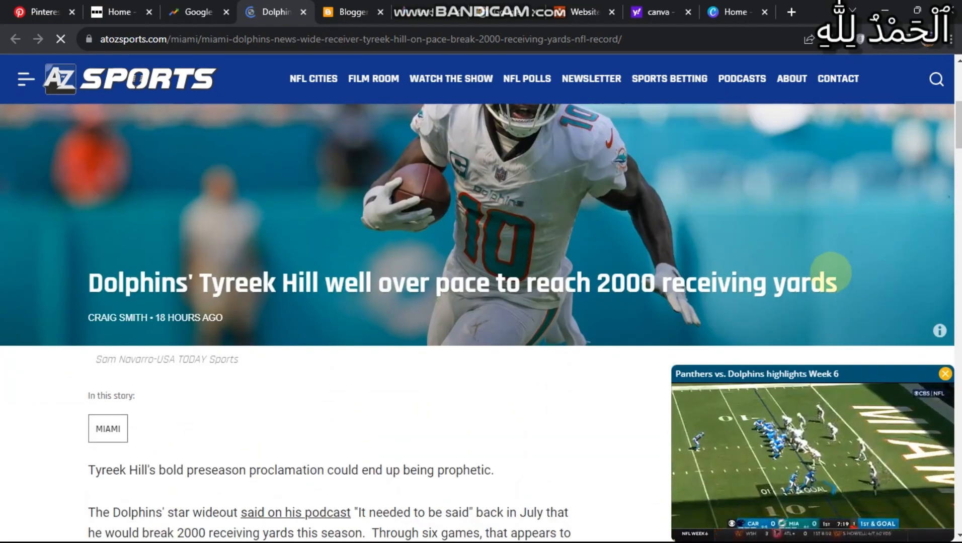
Copy the article's headline "Dolphins' Tyreek Hill well over pace to reach 2000 receiving yards" into the Bard prompt, dismissing the Extensions introduction
left_click_drag(838, 284, 95, 279)
key("ctrl+c")
left_click(403, 9)
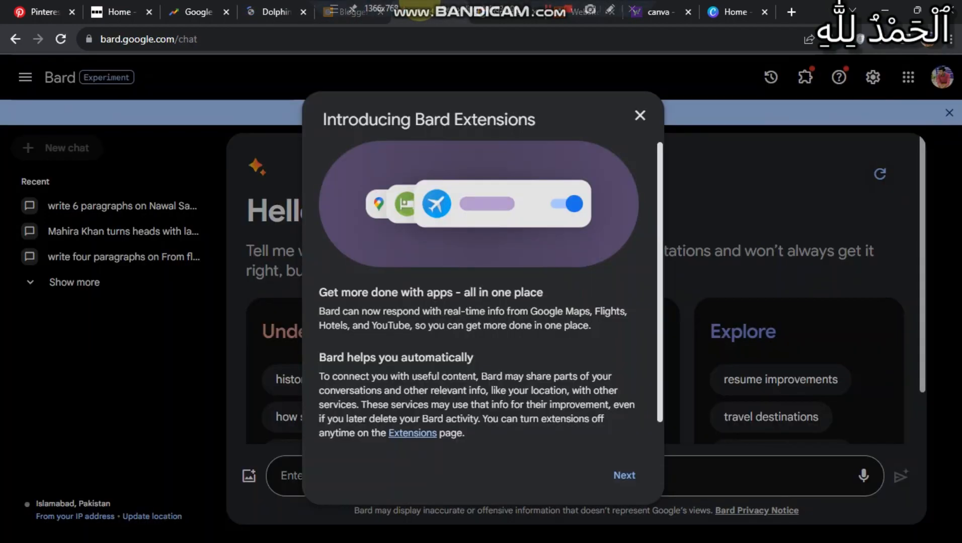
left_click(640, 115)
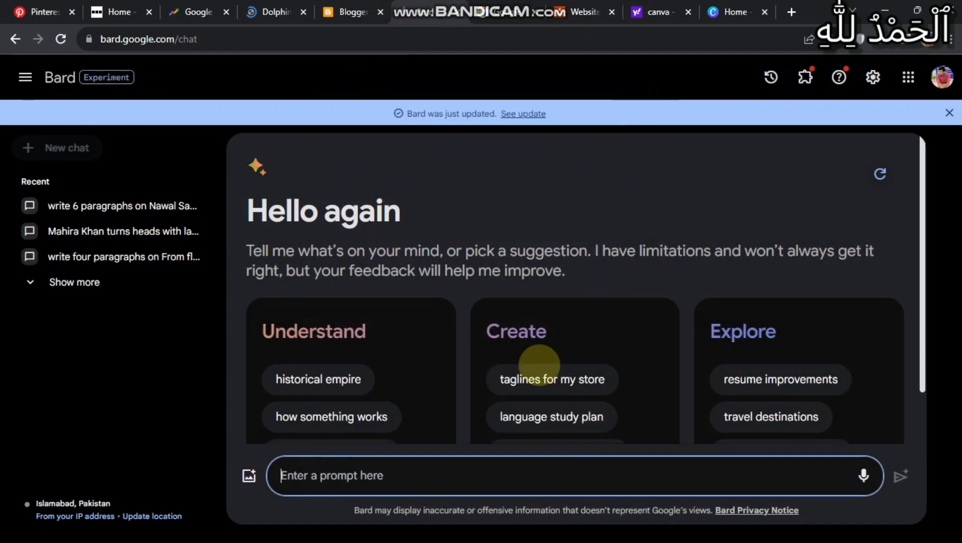
key("ctrl+v")
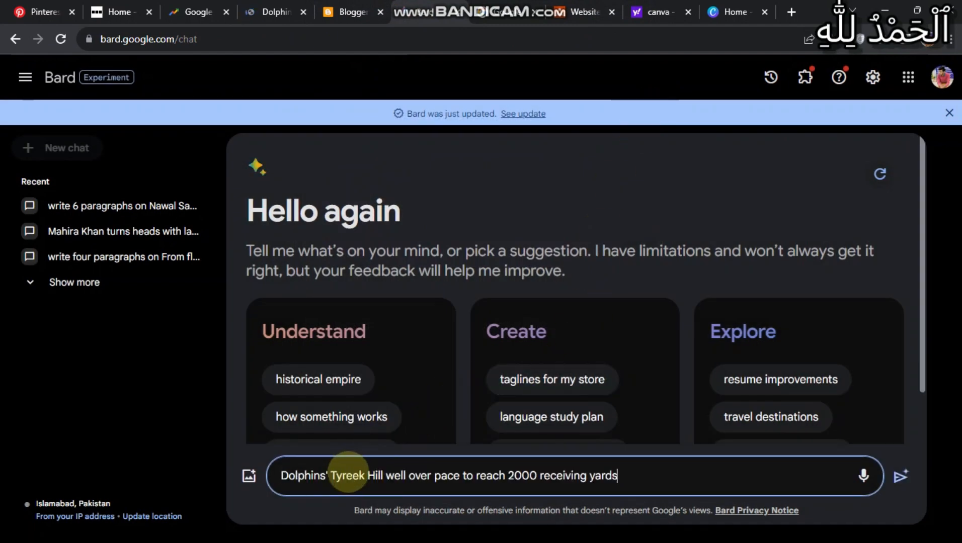
Complete the Bard prompt with "write something about this", submit it, and look through the generated article
type("write ")
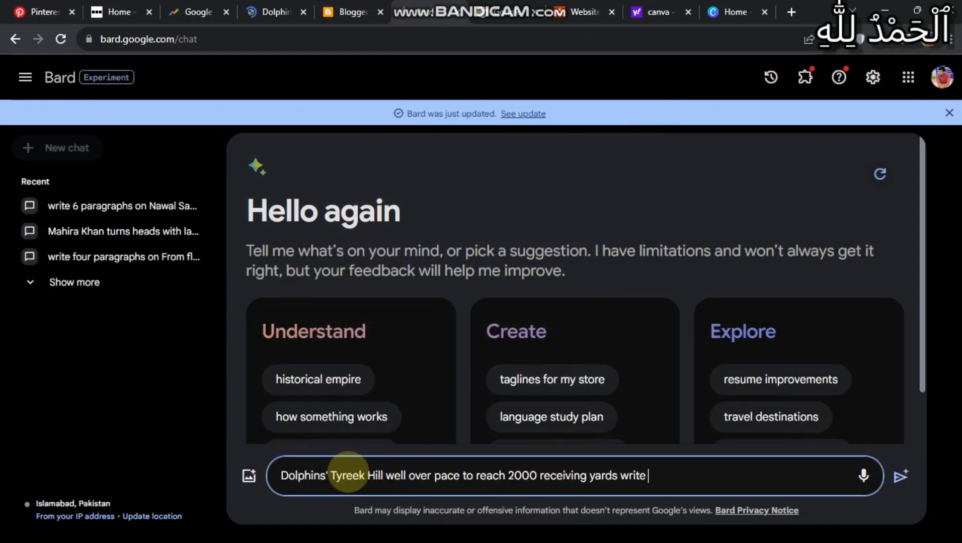
type("somethign")
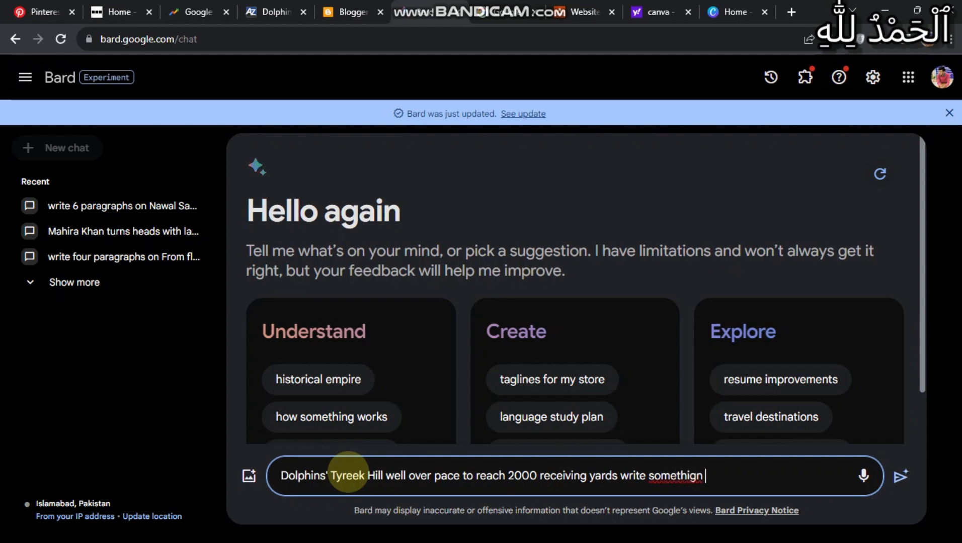
key("BackSpace")
key("Return")
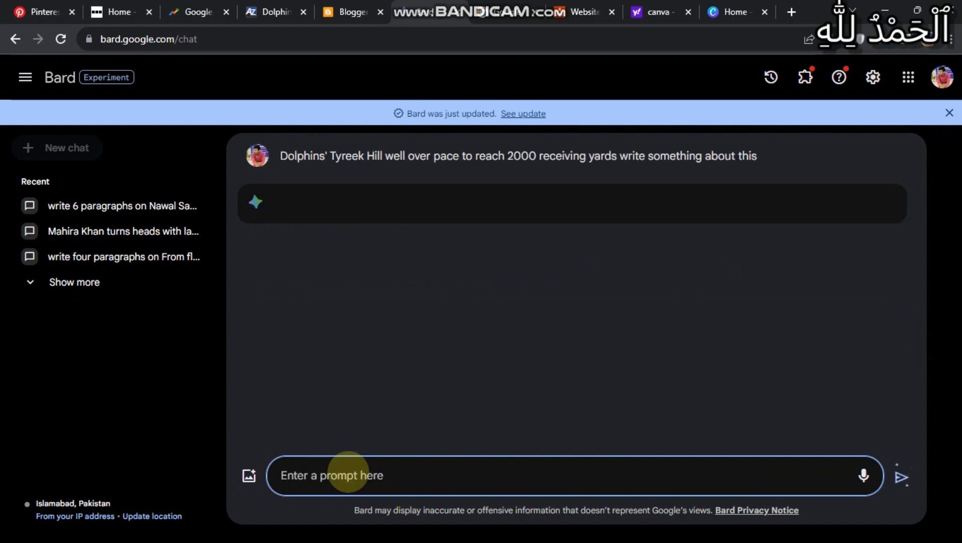
left_click(494, 429)
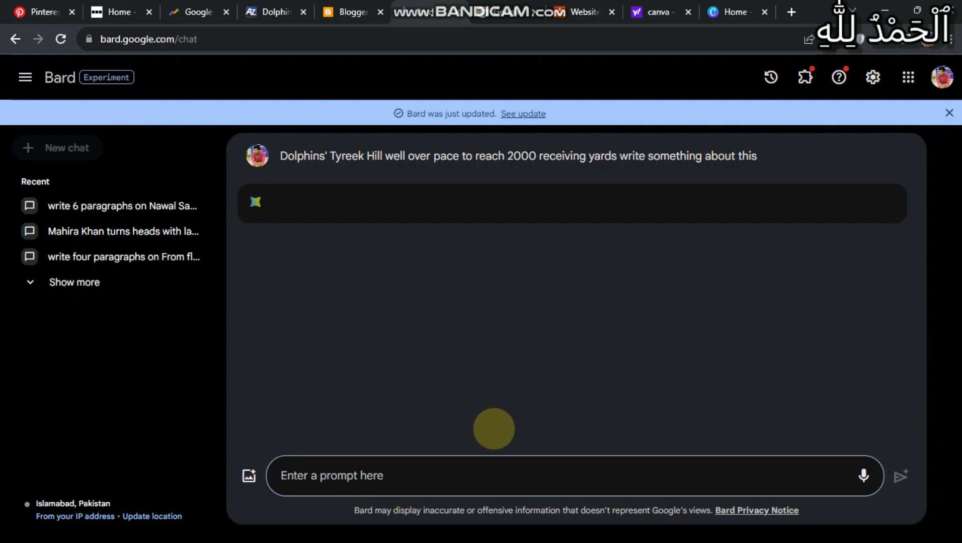
scroll(524, 350, "down", 5)
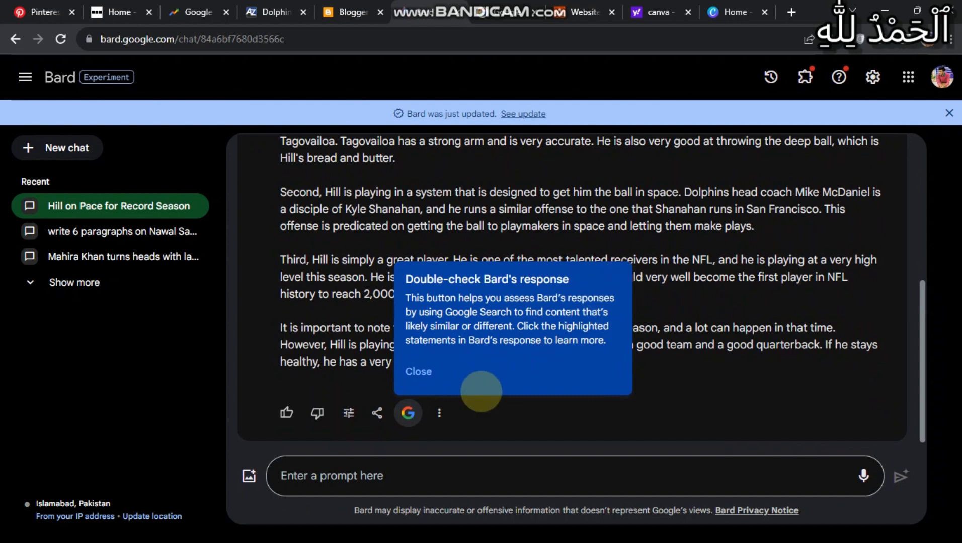
left_click(480, 416)
scroll(397, 254, "up", 5)
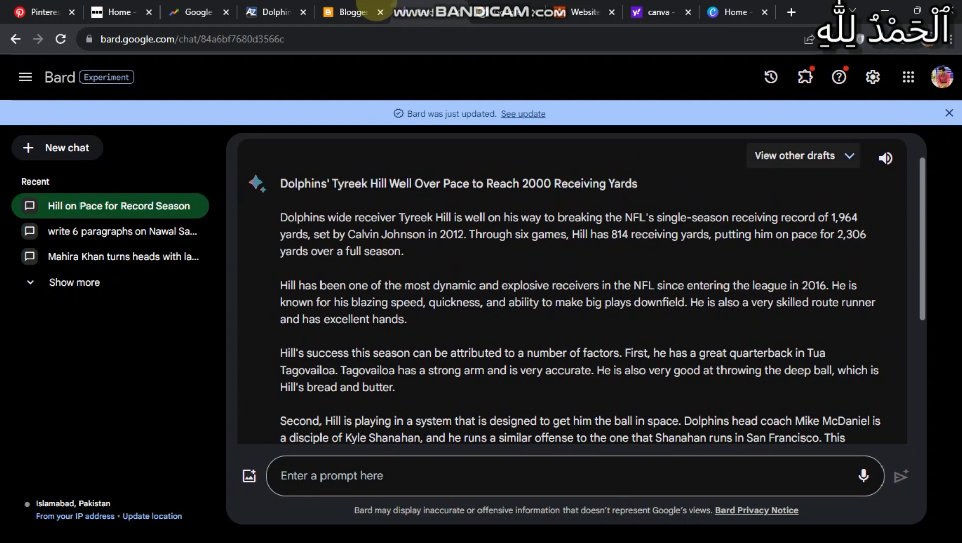
Switch to Blogger, look through the published posts of the Daily Blogs blog, and return to Bard
left_click(347, 11)
scroll(497, 265, "down", 3)
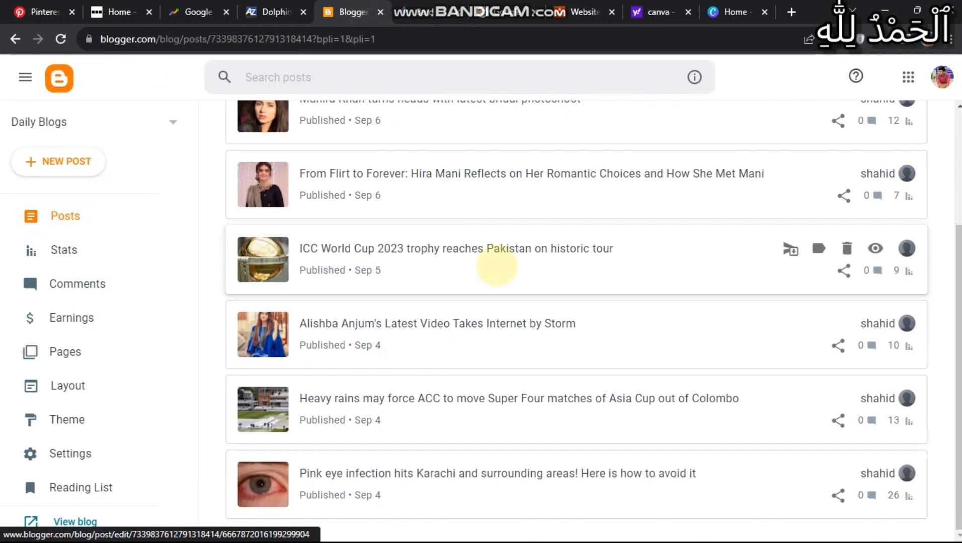
scroll(497, 265, "up", 3)
scroll(497, 265, "down", 3)
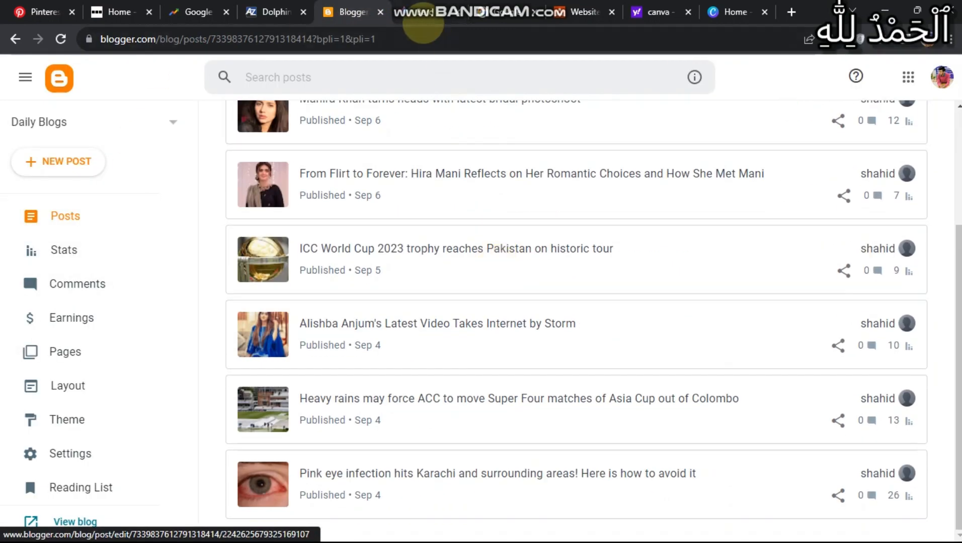
left_click(423, 20)
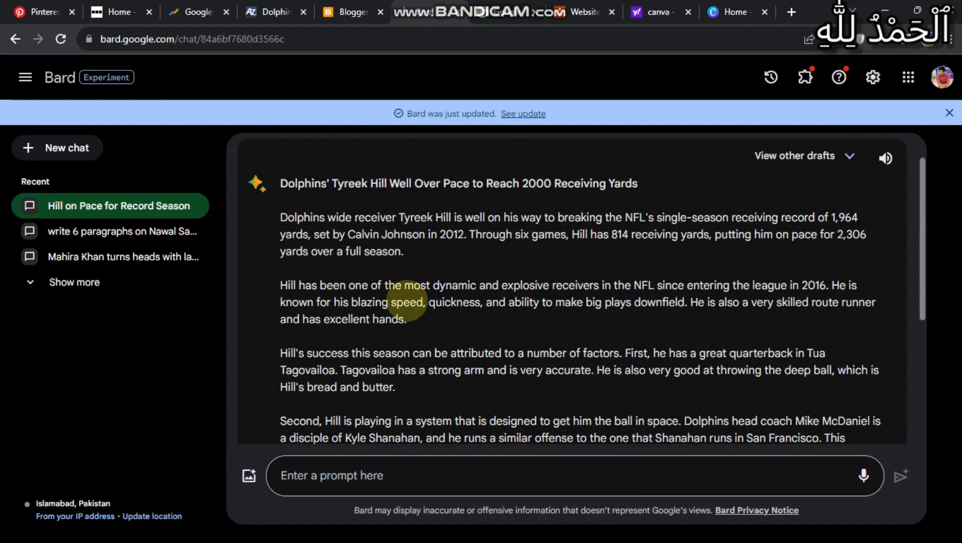
Copy all body paragraphs of Bard's article, without its heading, into the body of a new Blogger post
scroll(398, 299, "down", 1)
left_click_drag(280, 190, 642, 372)
key("ctrl+c")
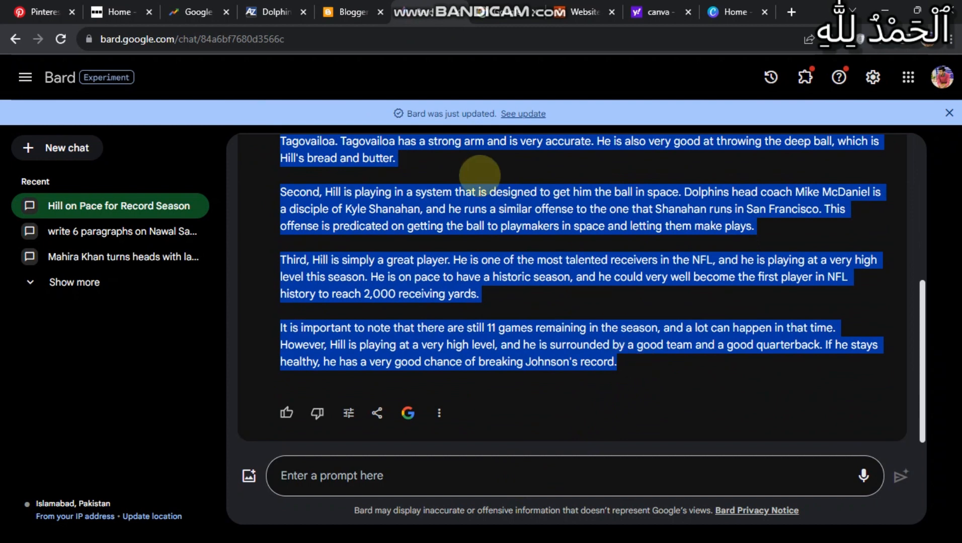
left_click(353, 12)
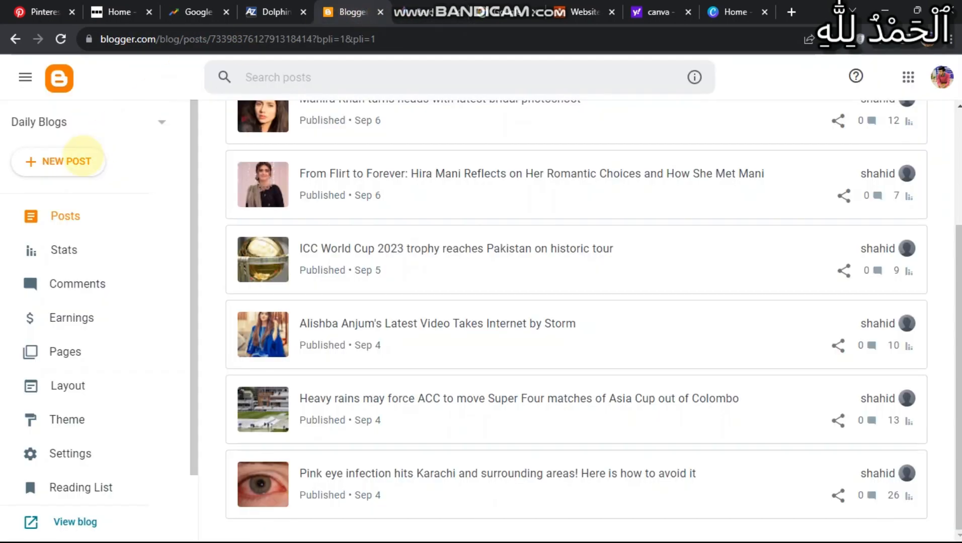
left_click(80, 160)
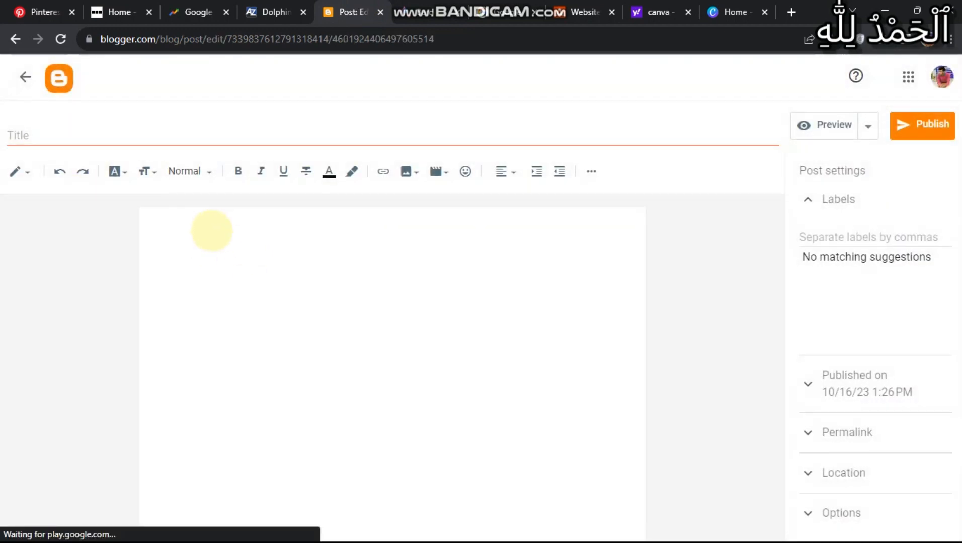
left_click(212, 231)
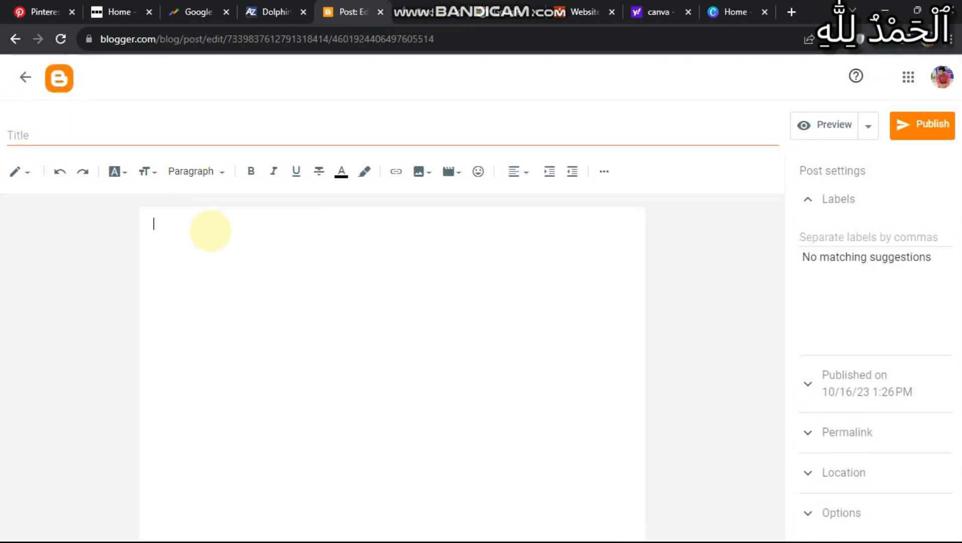
key("ctrl+v")
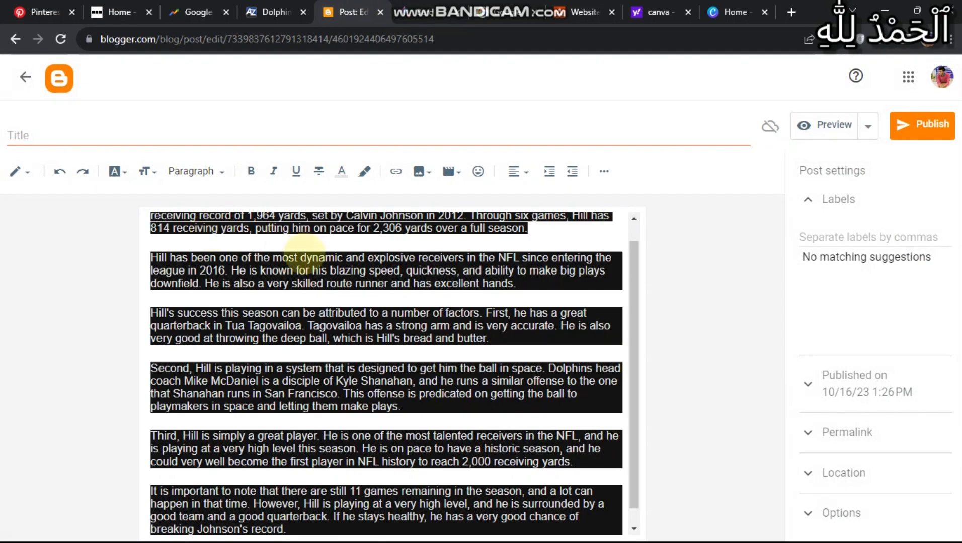
Try to change the text color of the whole post body to very light gray
scroll(282, 261, "up", 1)
key("ctrl+a")
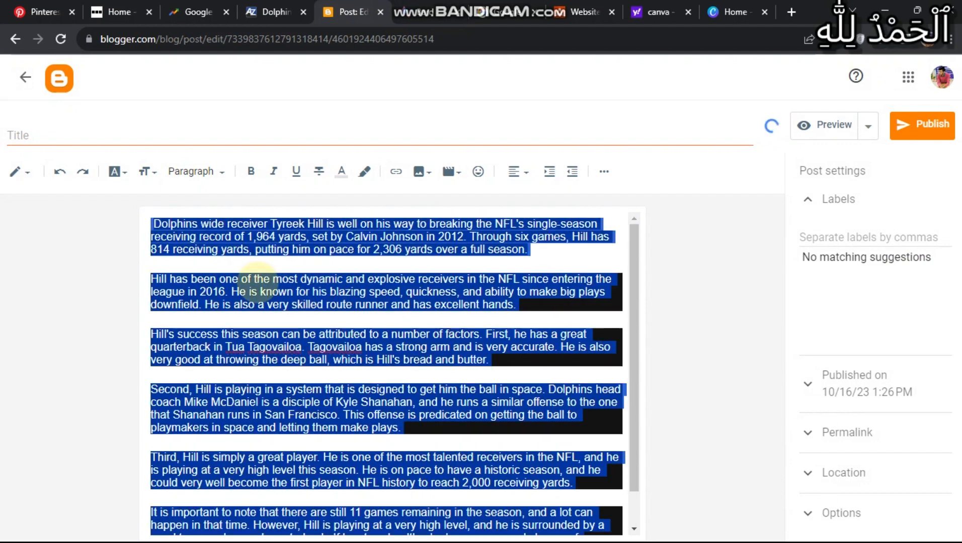
left_click(341, 170)
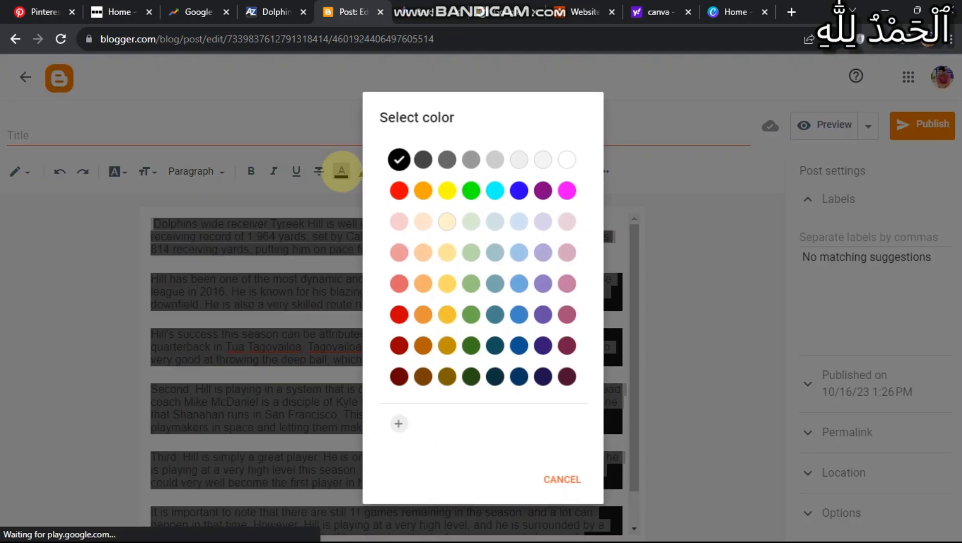
left_click(543, 159)
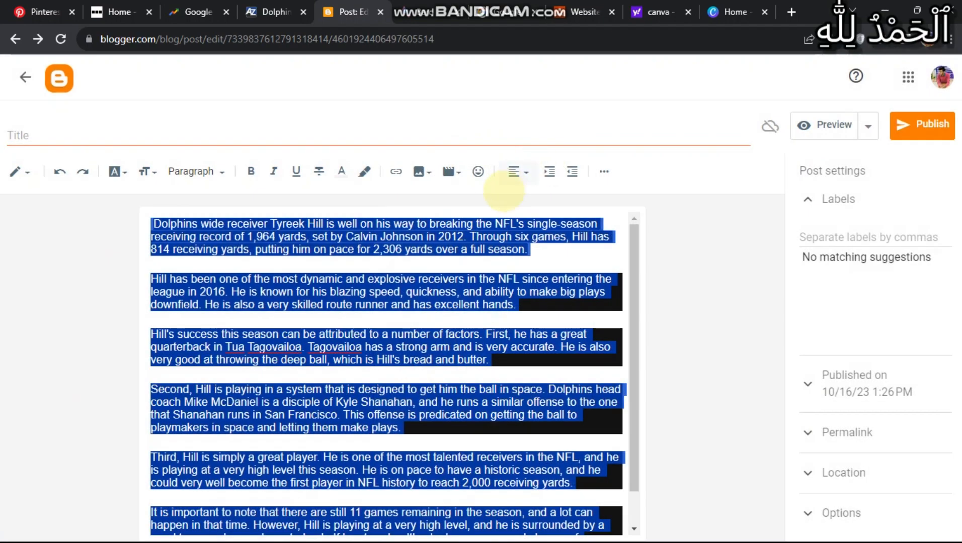
left_click(558, 279)
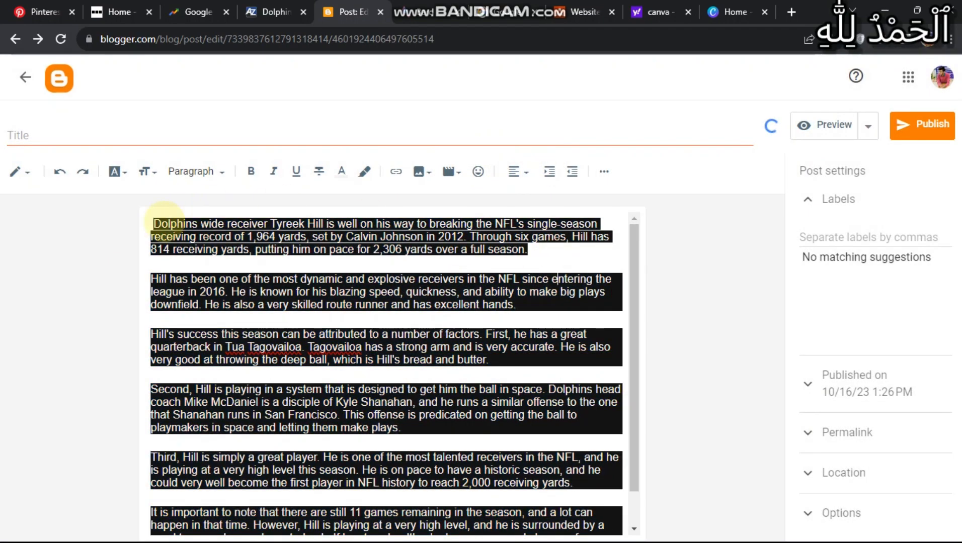
Set the highlight color of the whole post body to white and its text color to black
key("ctrl+a")
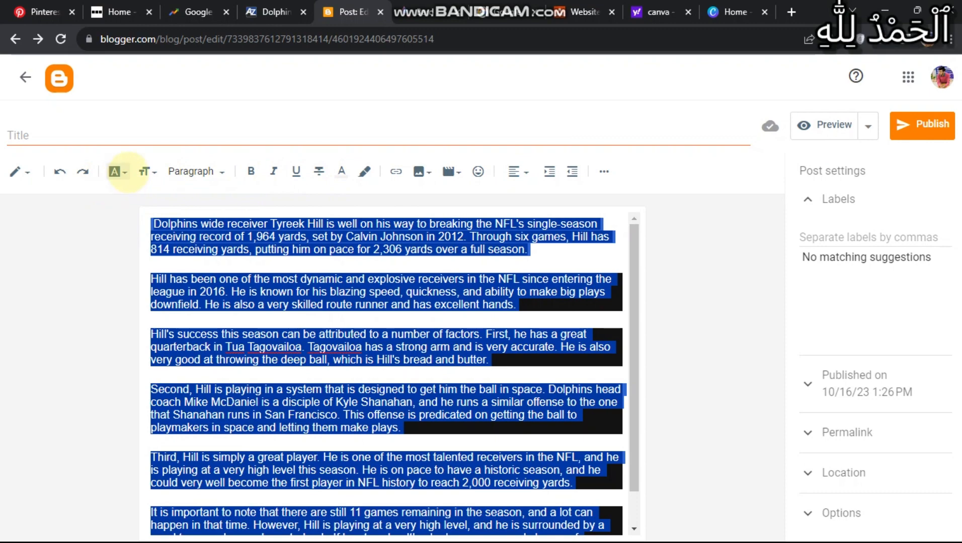
left_click(365, 171)
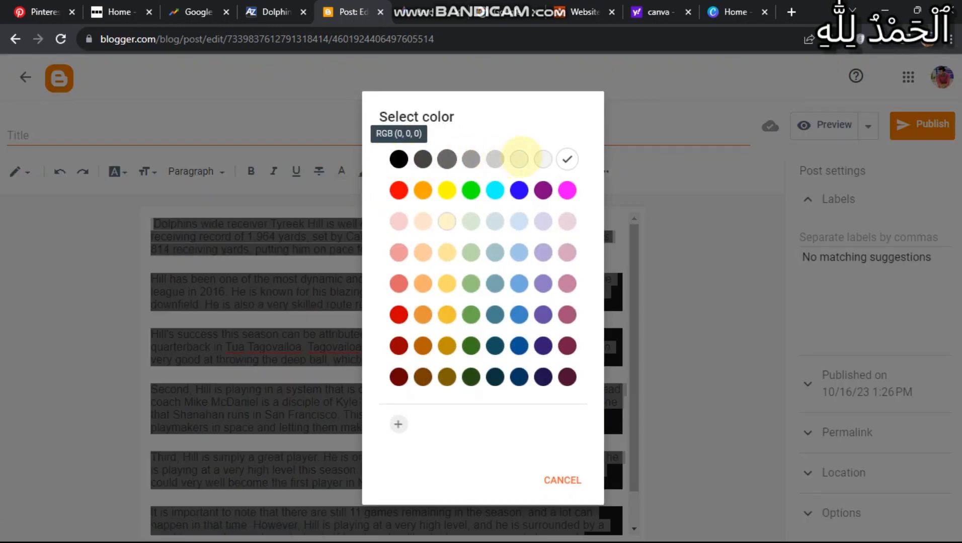
left_click(567, 159)
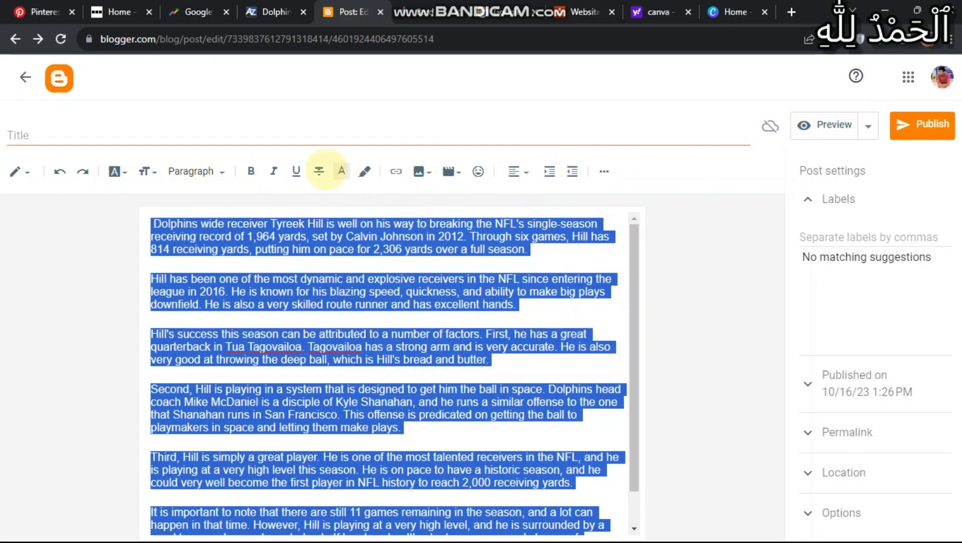
left_click(340, 171)
left_click(397, 154)
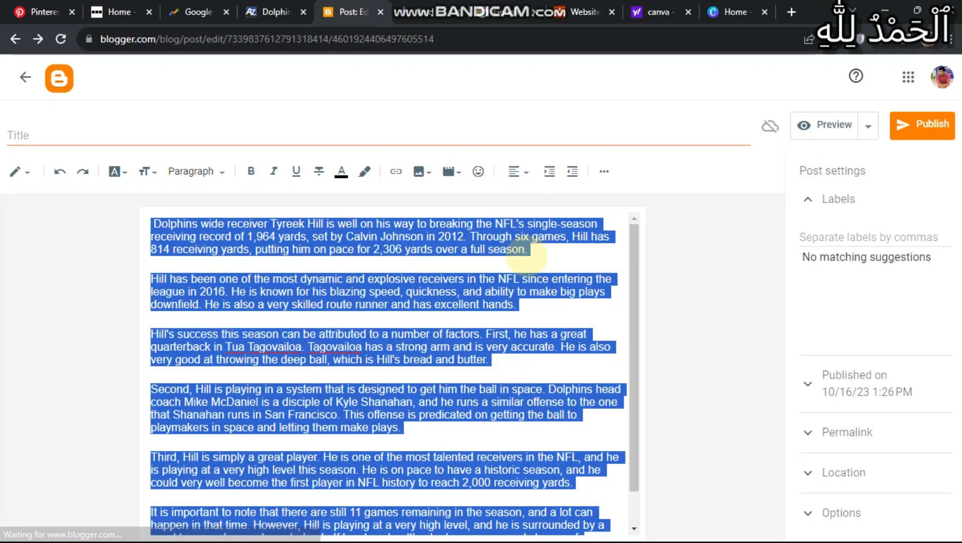
left_click(531, 263)
scroll(531, 262, "down", 1)
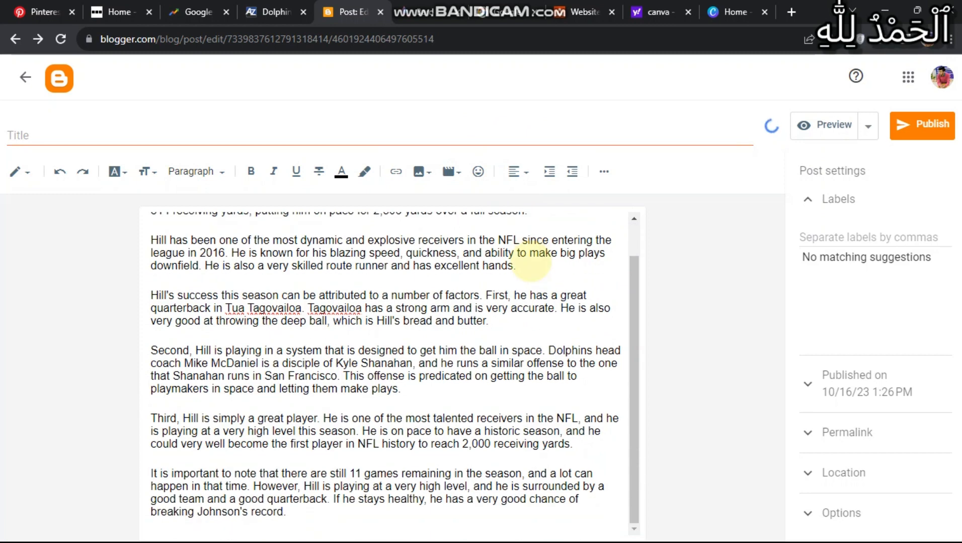
scroll(530, 261, "up", 1)
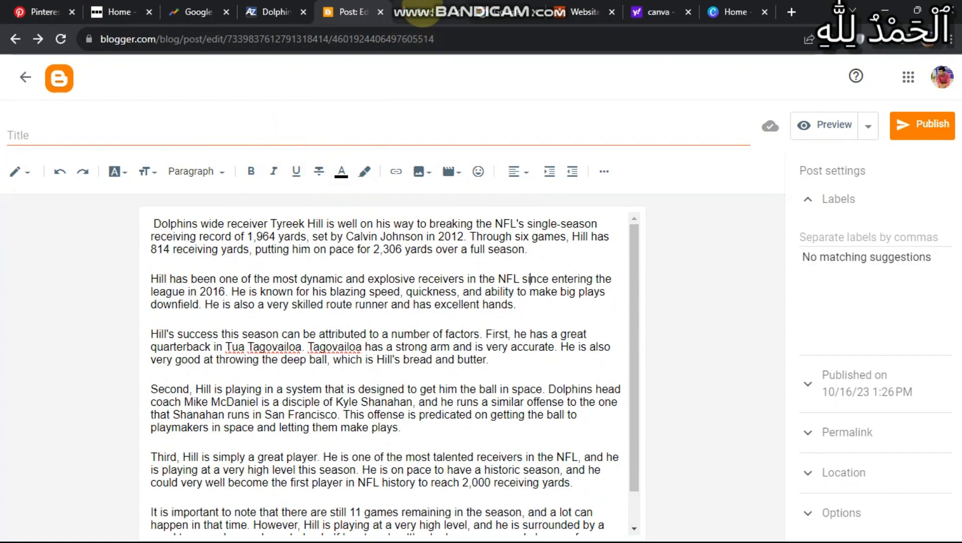
Copy the heading "Dolphins' Tyreek Hill Well Over Pace to Reach 2000 Receiving Yards" from Bard into the Blogger post title
left_click(418, 12)
scroll(478, 190, "up", 3)
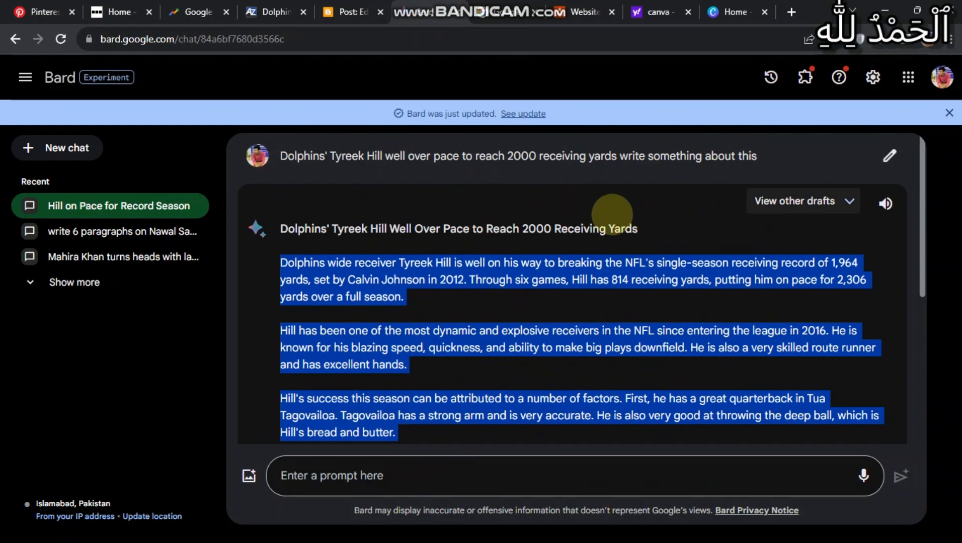
left_click_drag(639, 231, 283, 231)
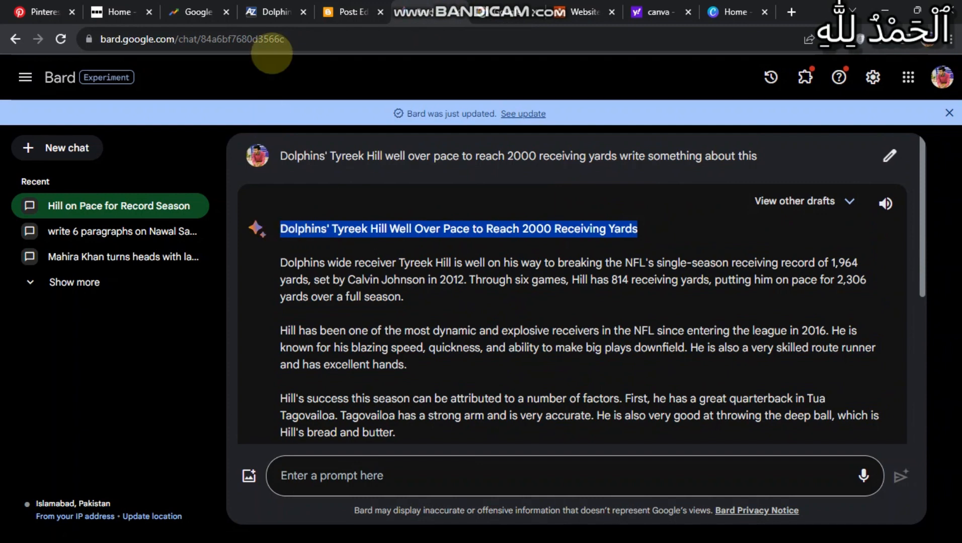
left_click(350, 11)
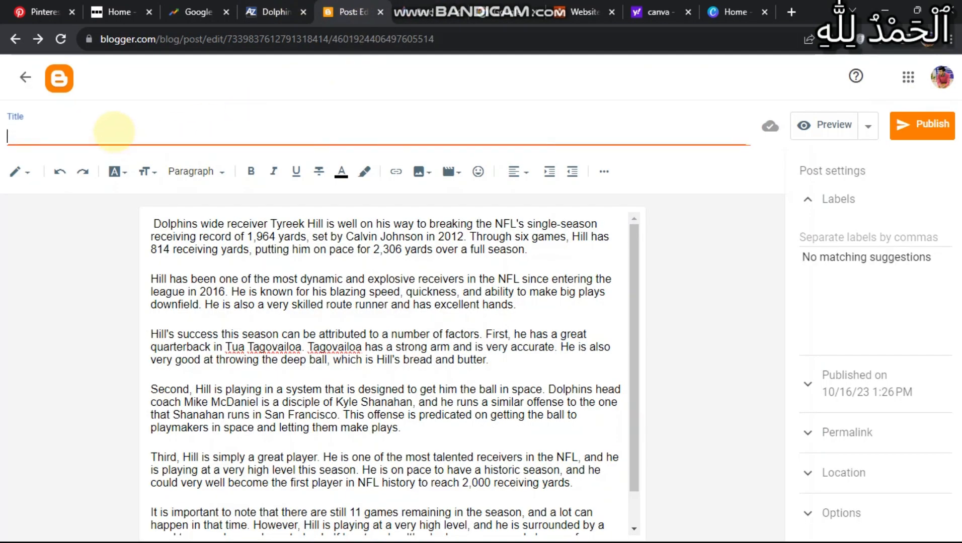
left_click(114, 132)
type("Dolphins' Tyreek Hill Well Over Pace to Reach 2000 Receiving Yards")
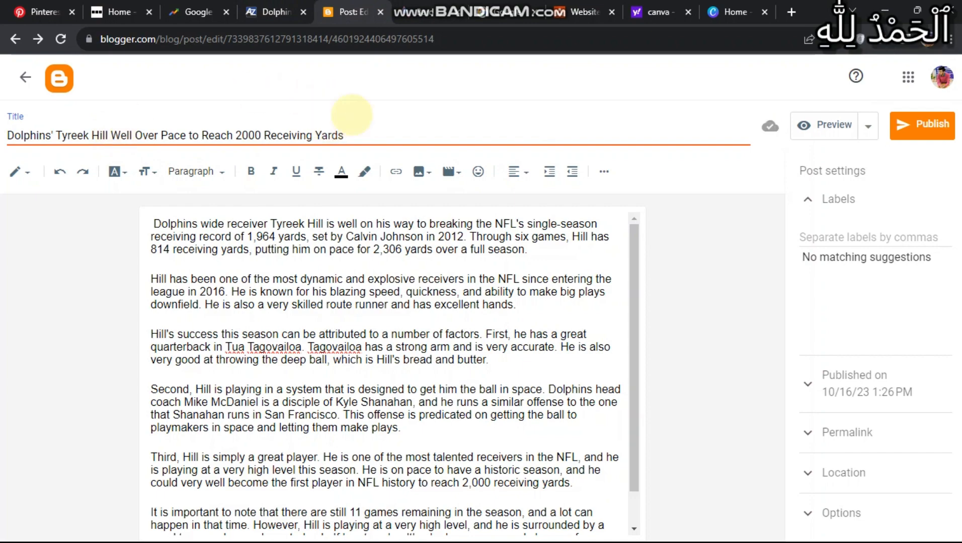
Switch to Google and search for "Dolphins' Tyreek Hill Well Over Pace to Reach 2000 Receiving Yards"
left_click(274, 11)
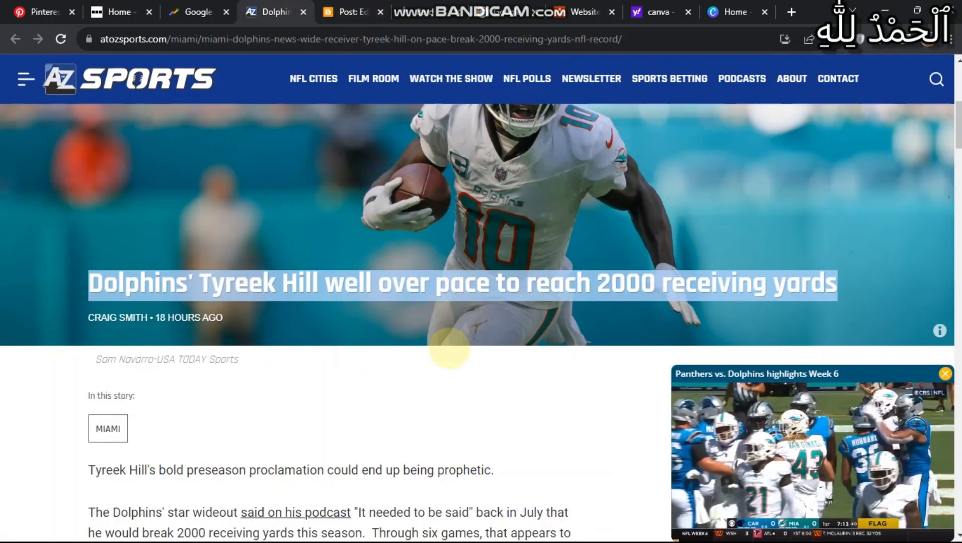
key("ctrl+shift+Tab")
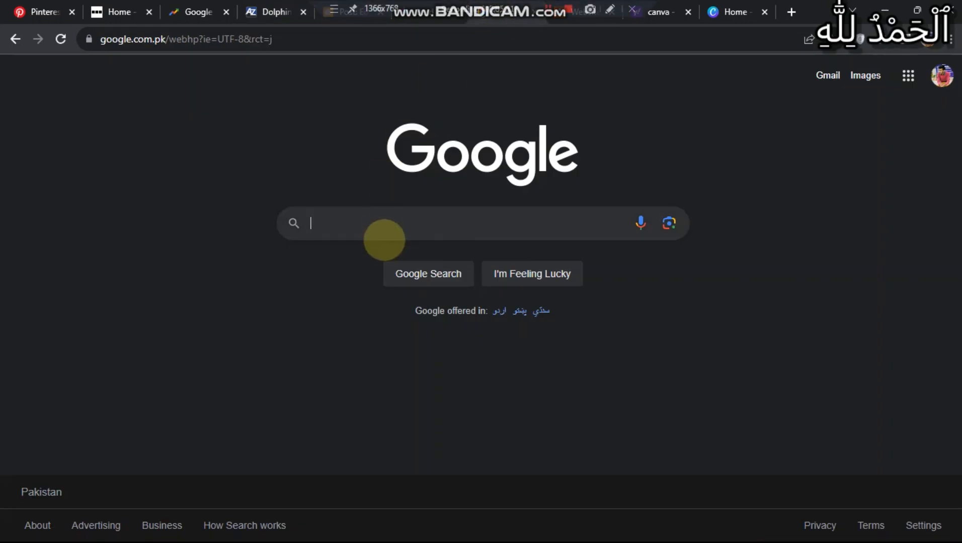
left_click(383, 235)
type("Dolphins' Tyreek Hill Well Over Pace to Reach 2000 Receiving Yards")
key("Return")
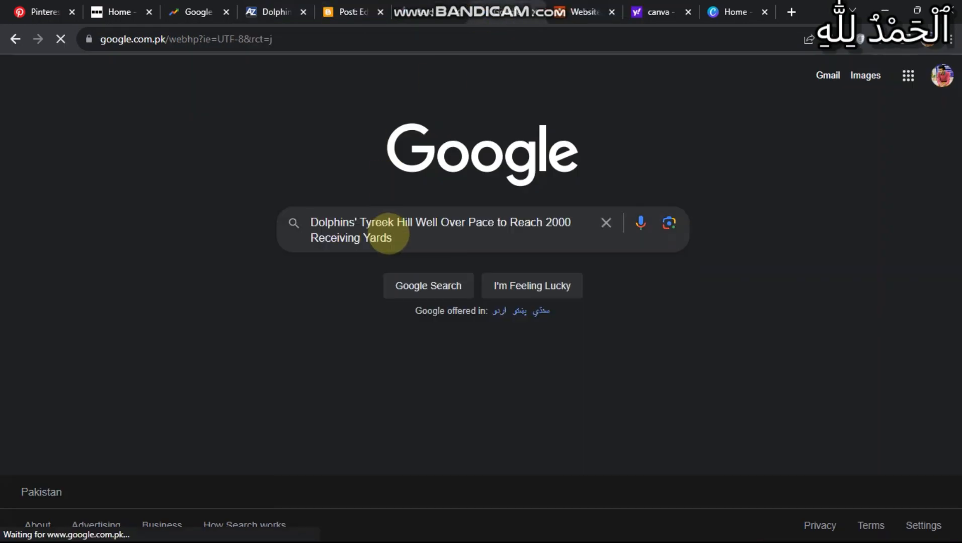
Find image results for the headline and save the first AtoZ Sports picture to the Desktop as usatsi_21656116
left_click(267, 133)
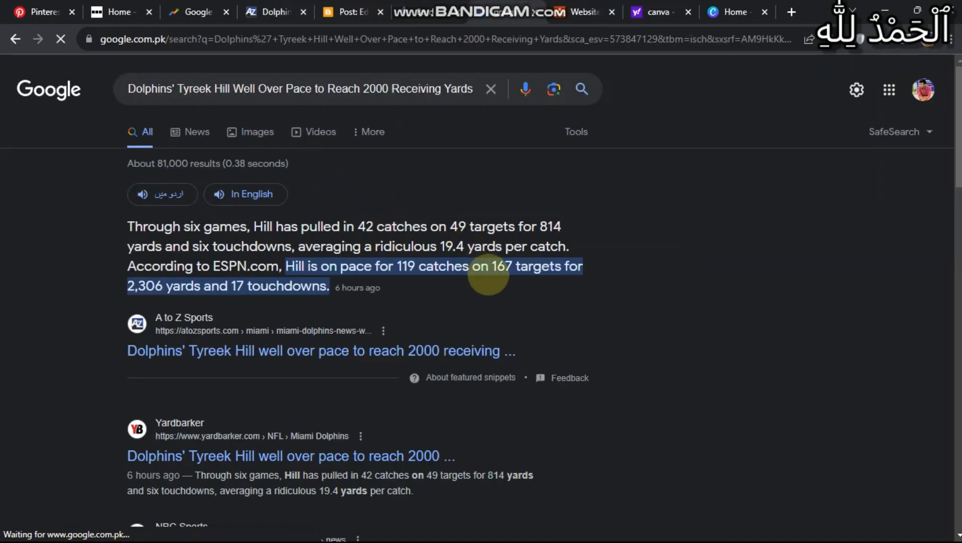
scroll(491, 280, "down", 1)
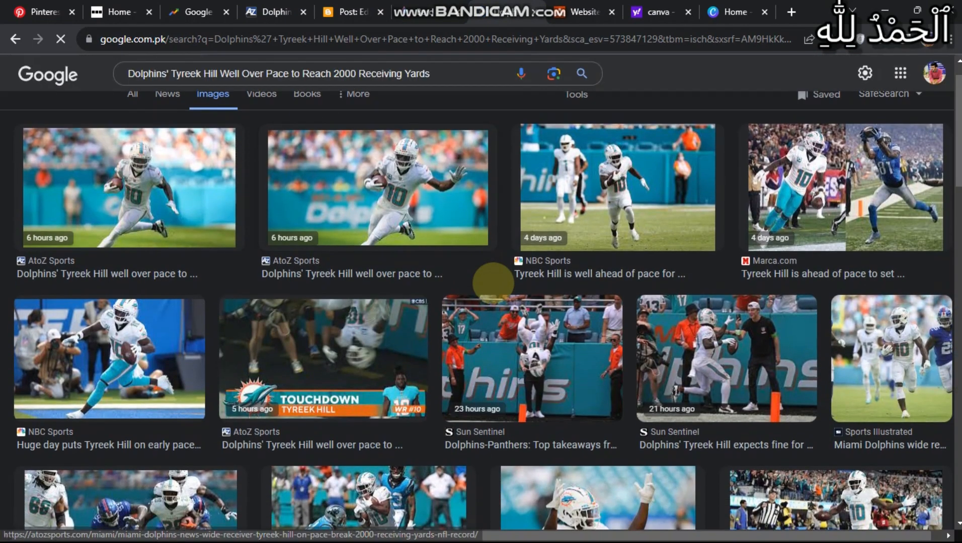
left_click(174, 196)
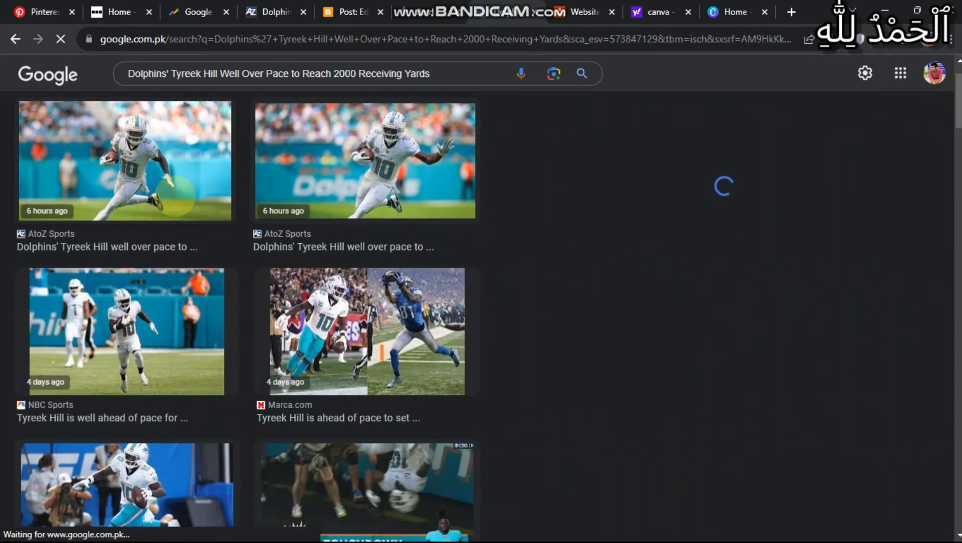
right_click(659, 212)
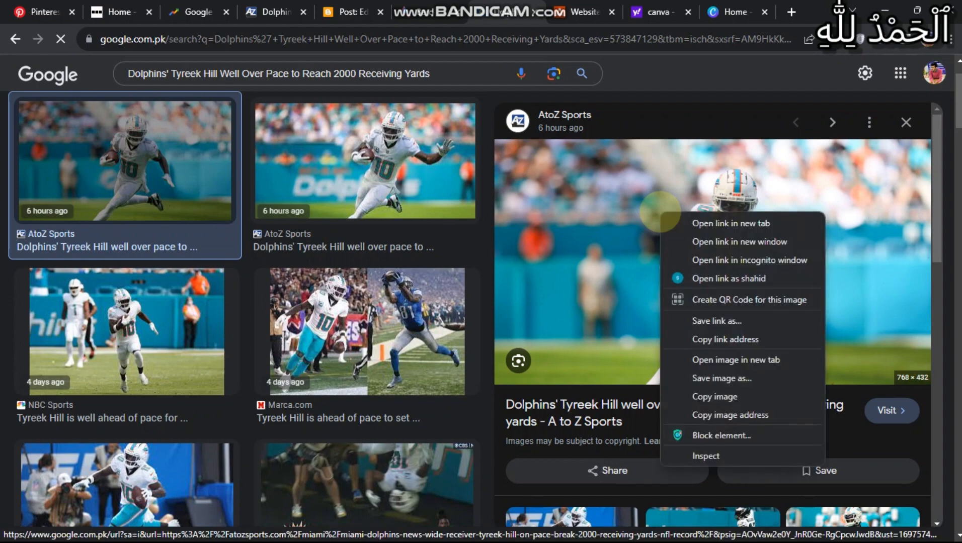
left_click(779, 375)
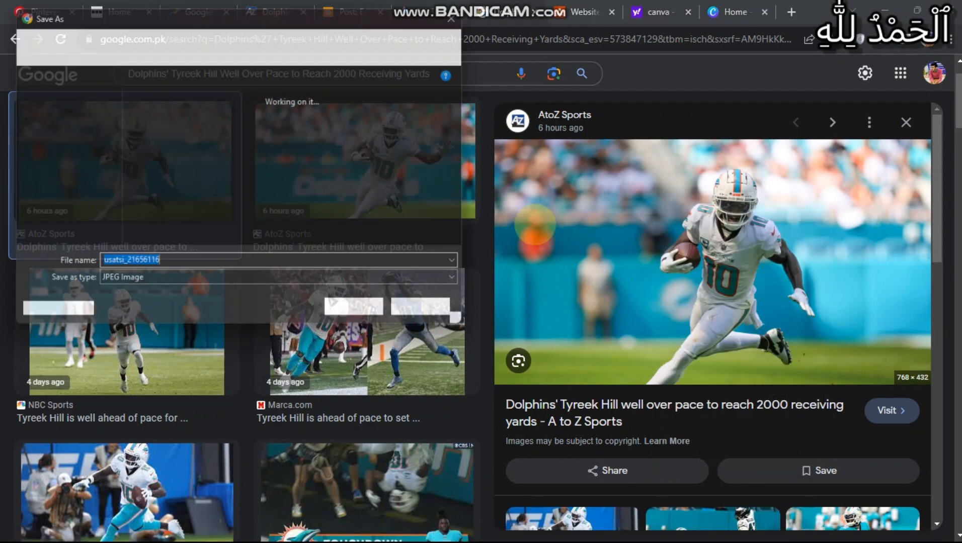
left_click(59, 162)
left_click(362, 316)
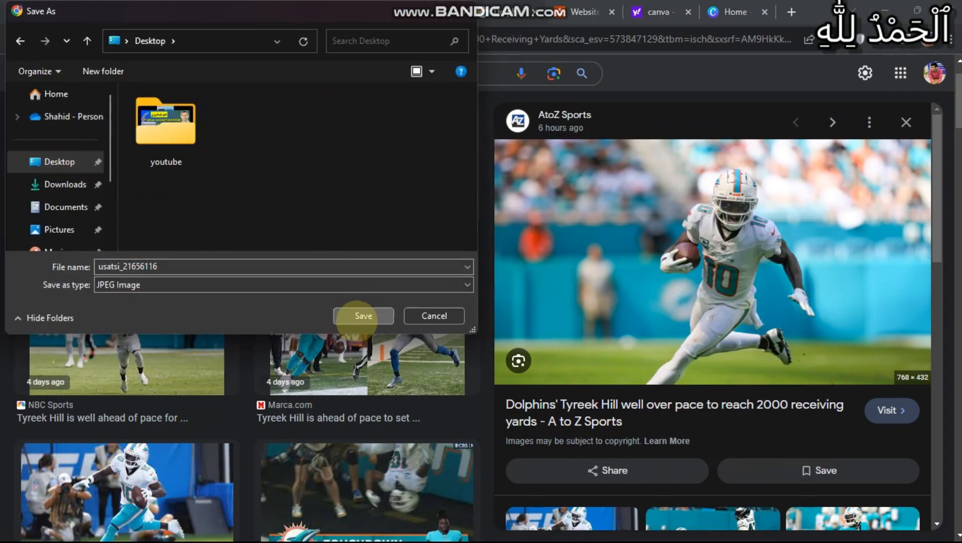
Save the NBC Sports picture of Hill running beside player number 1 to the Desktop as download
scroll(398, 302, "down", 3)
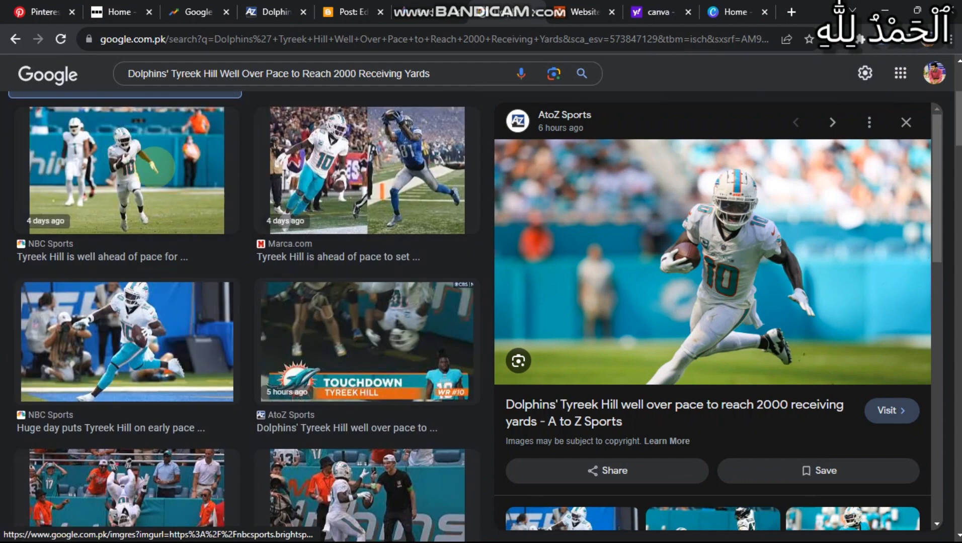
left_click(127, 170)
right_click(566, 254)
left_click(654, 419)
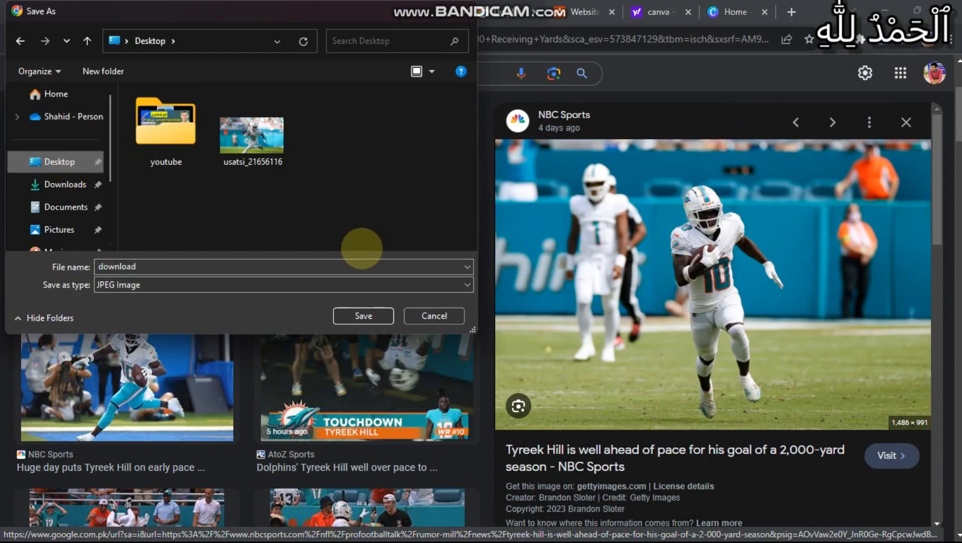
left_click(362, 315)
Open the related NBC Sports picture of Hill in a teal jersey and save it to the Desktop as download (1)
scroll(705, 302, "down", 5)
left_click(719, 241)
right_click(721, 244)
left_click(809, 408)
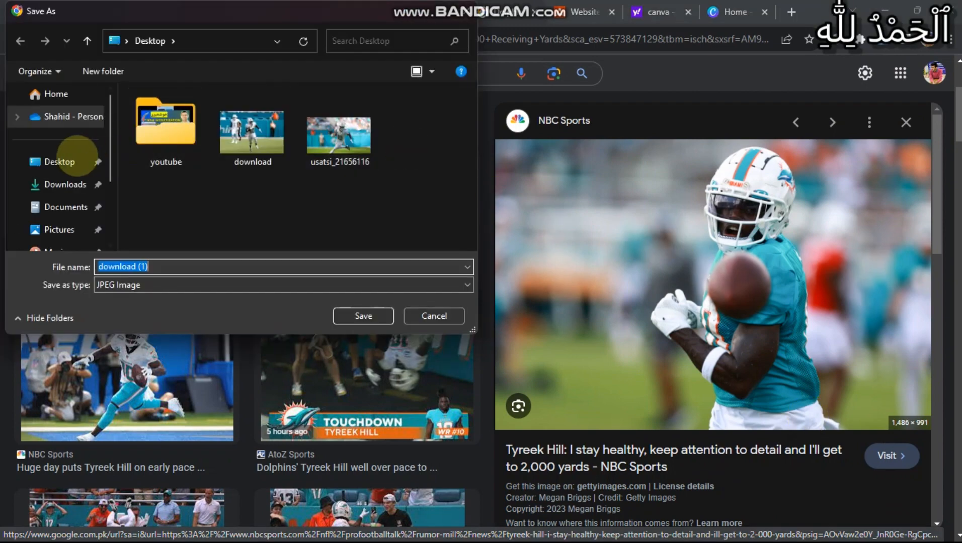
left_click(364, 316)
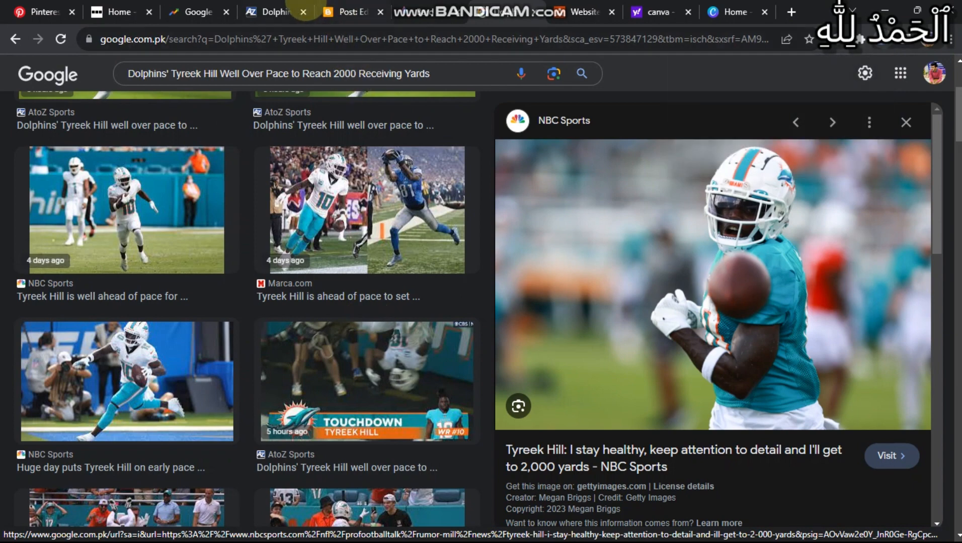
Return to the Blogger post, add space above the first paragraph and upload download (1).jpg from the Desktop there
left_click(332, 11)
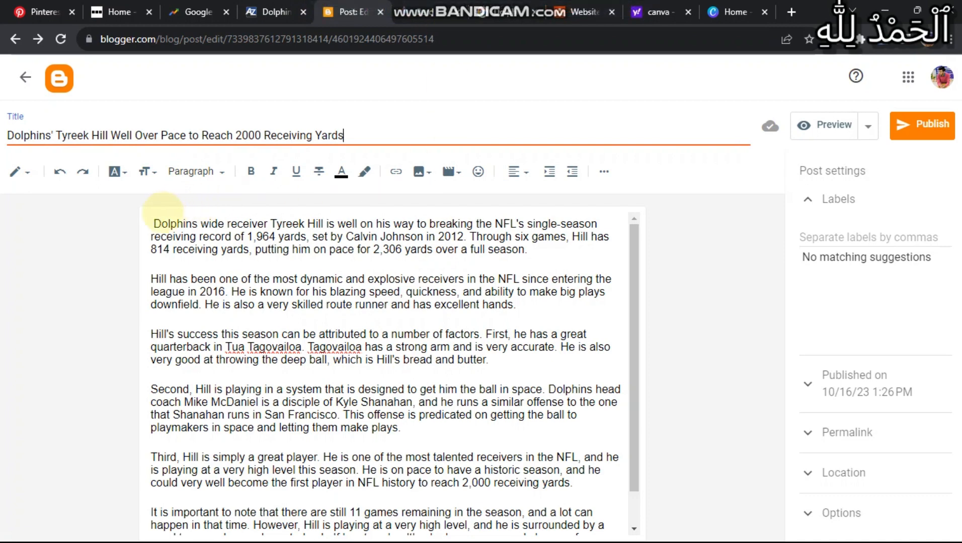
key("Return")
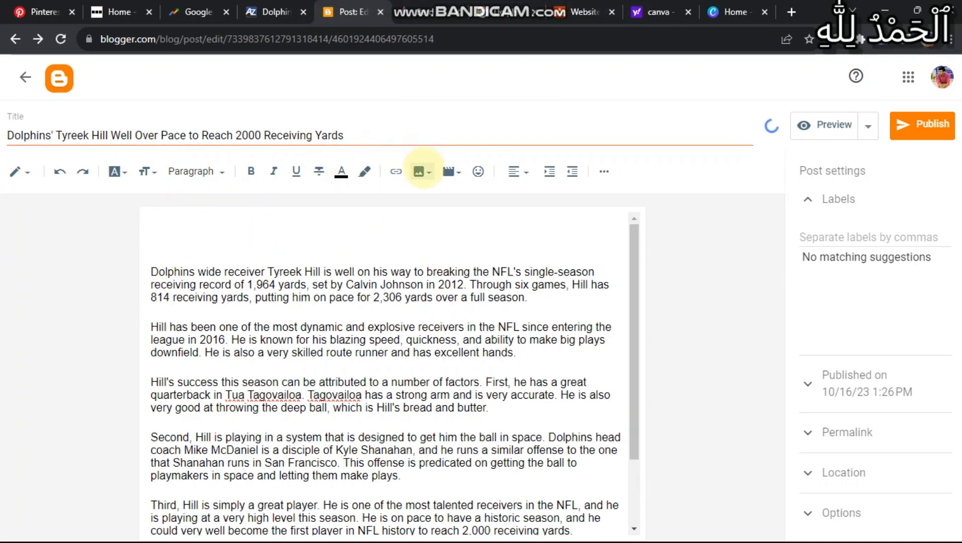
left_click(424, 171)
left_click(493, 203)
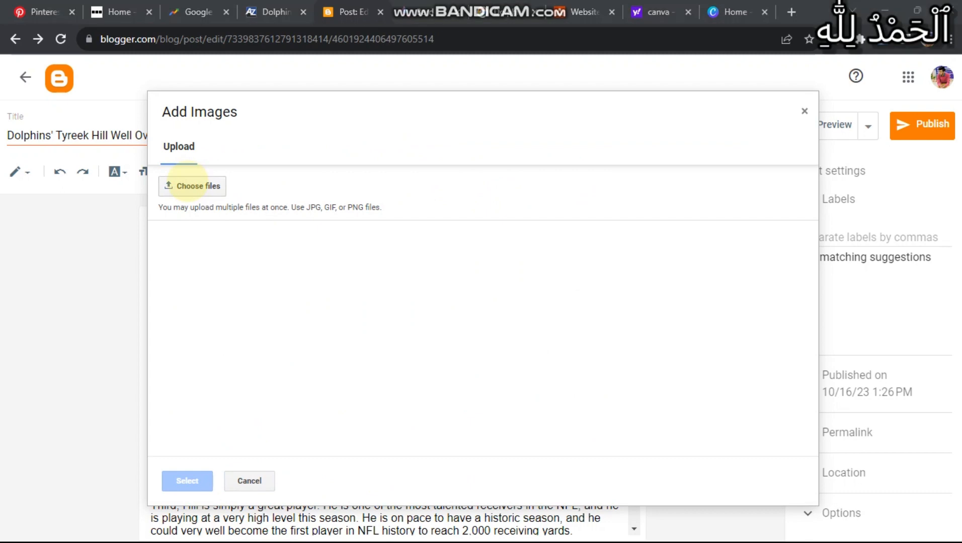
left_click(180, 186)
left_click(50, 161)
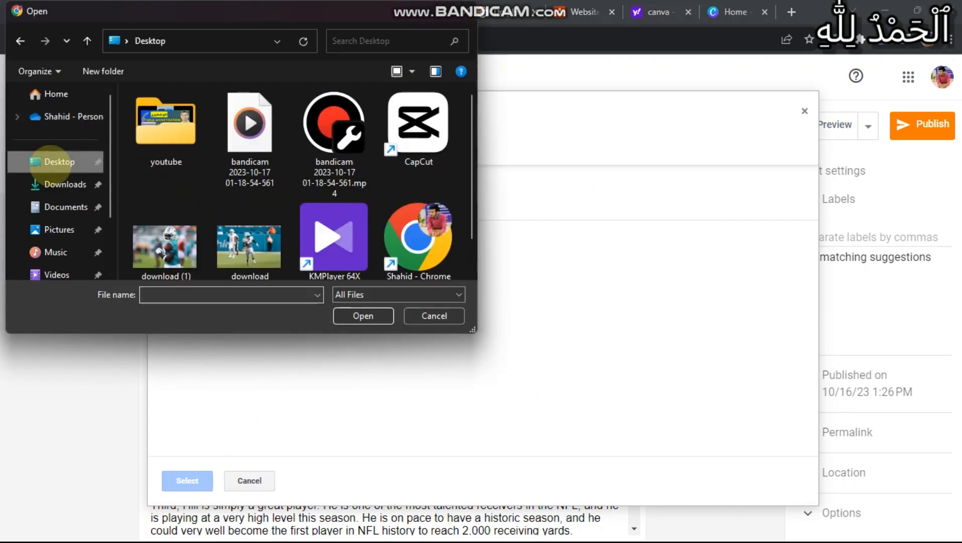
scroll(272, 181, "down", 1)
double_click(165, 187)
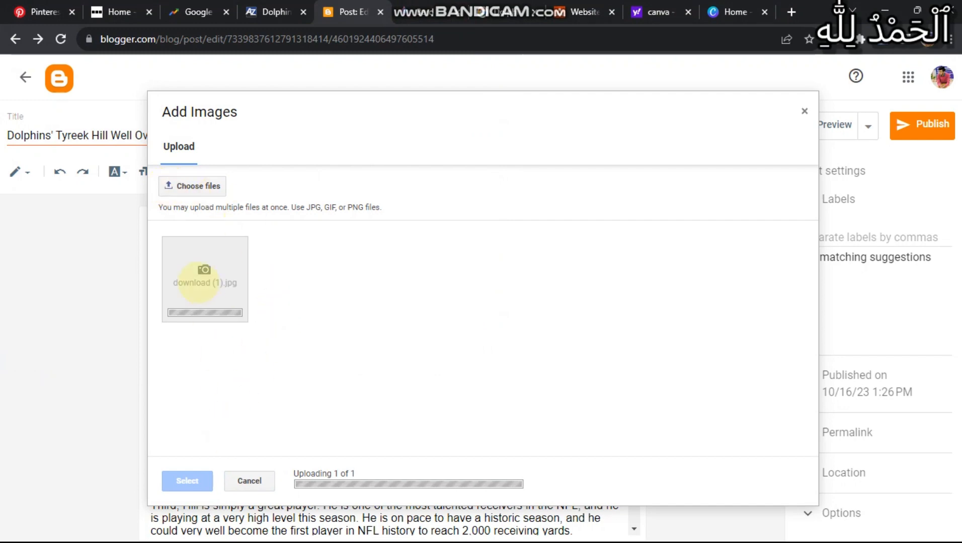
left_click(187, 481)
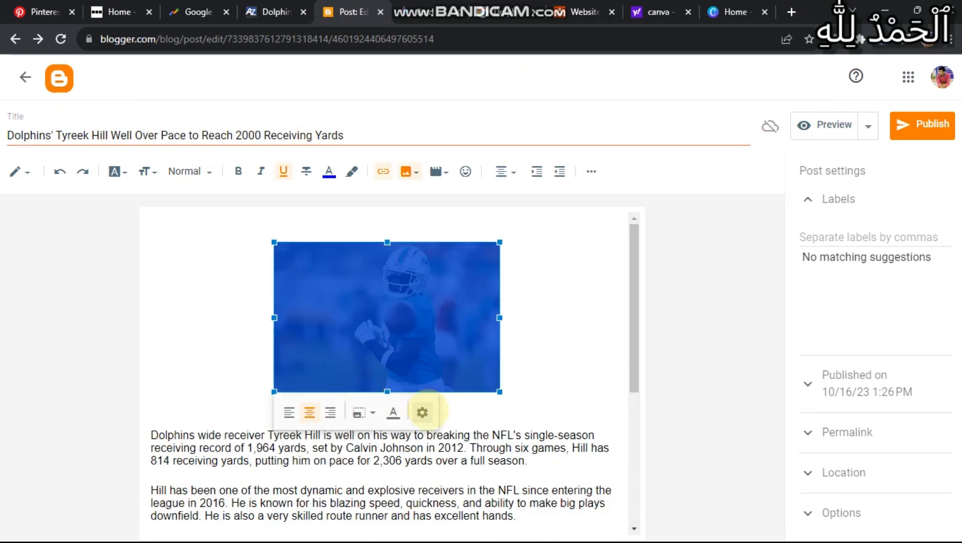
Set the size of the picture above the first paragraph to X-Large
left_click(422, 412)
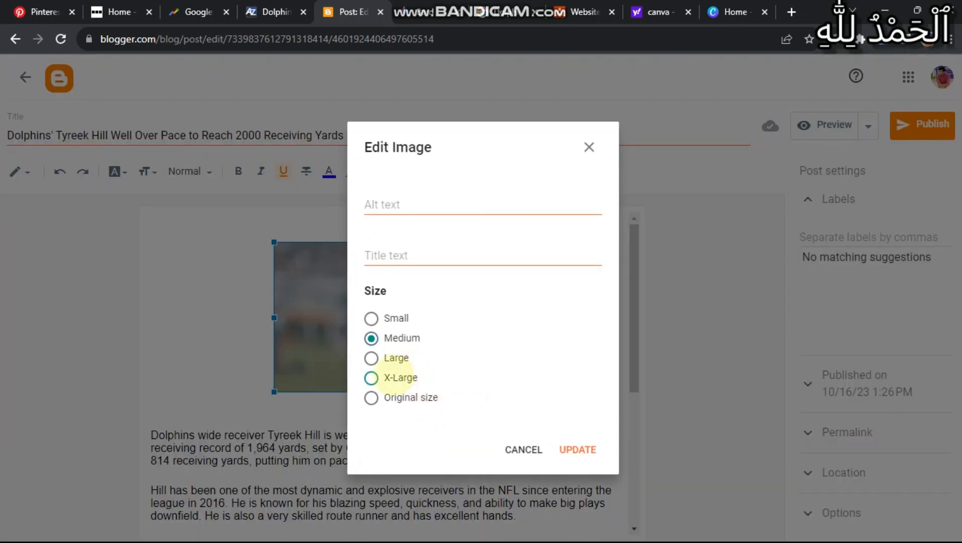
left_click(395, 376)
left_click(577, 449)
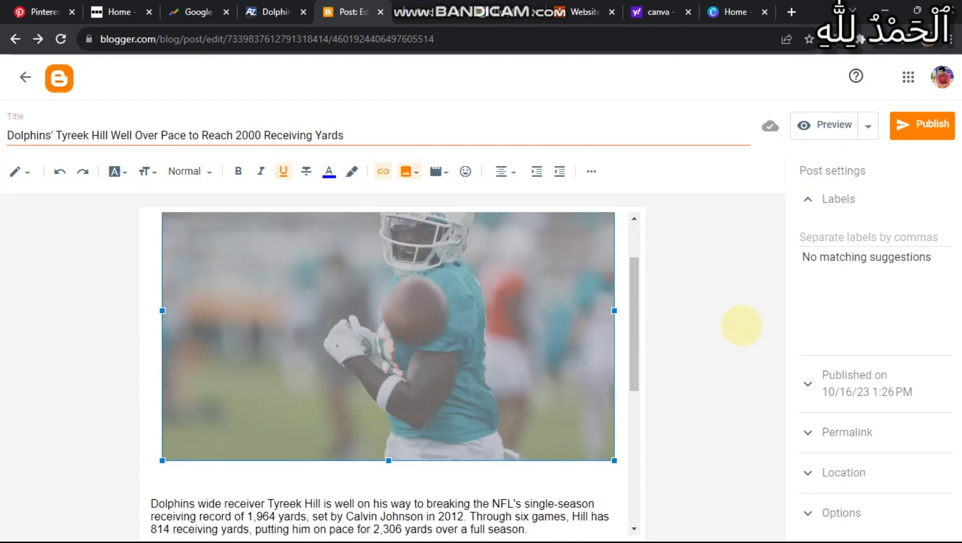
Add blank lines after the second paragraph, ending "excellent hands", and upload the download picture there
scroll(494, 359, "down", 4)
left_click(516, 379)
key("Return")
key("Return")
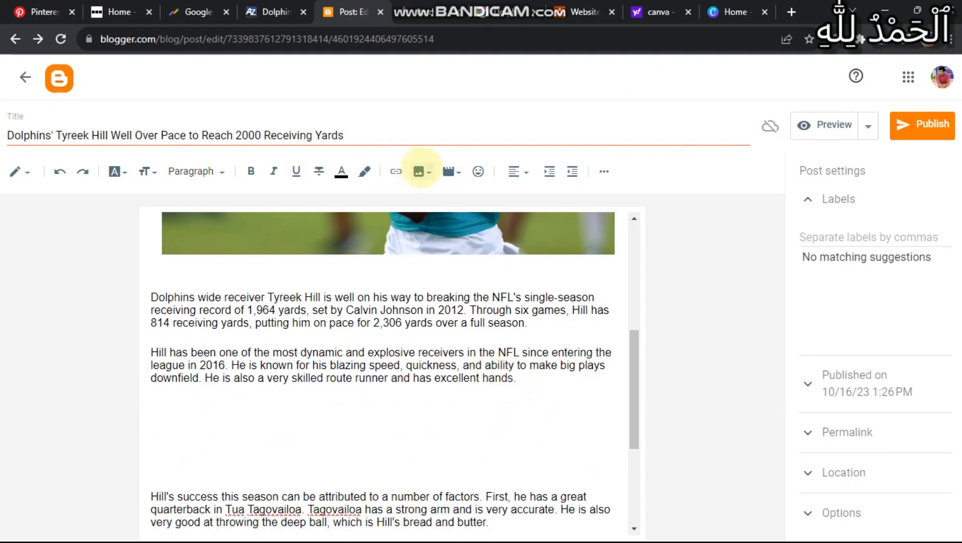
left_click(421, 171)
left_click(457, 195)
left_click(187, 185)
double_click(268, 221)
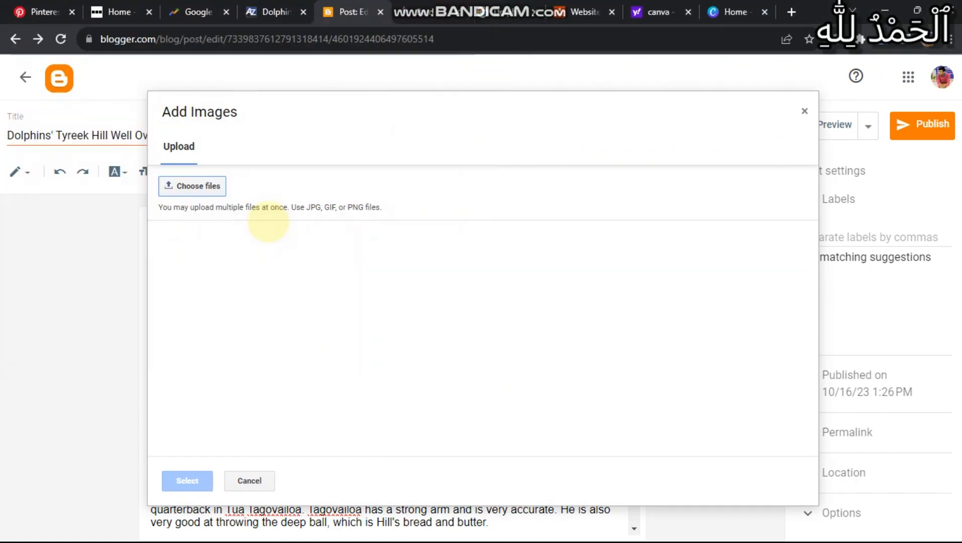
left_click(186, 481)
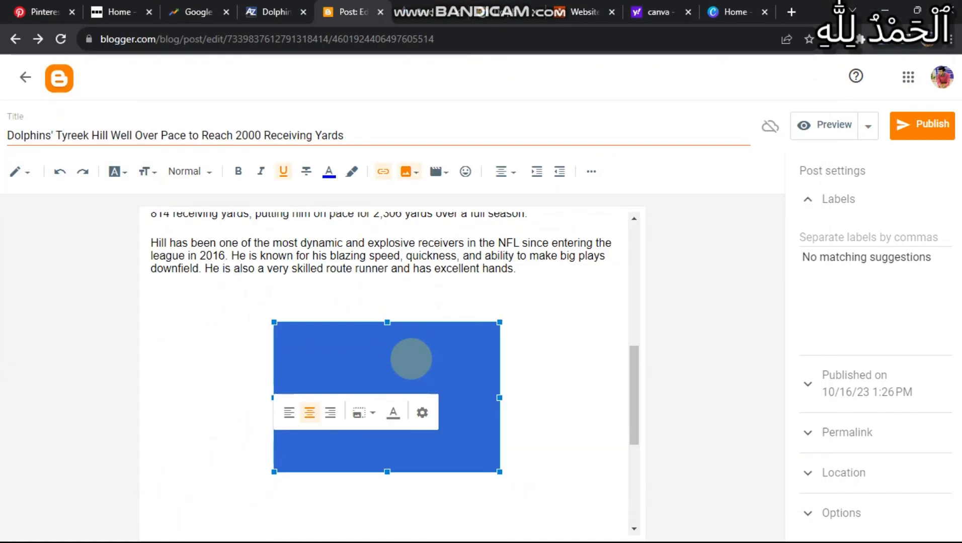
Set the size of the picture below the second paragraph to X-Large
left_click(424, 410)
left_click(371, 378)
left_click(577, 450)
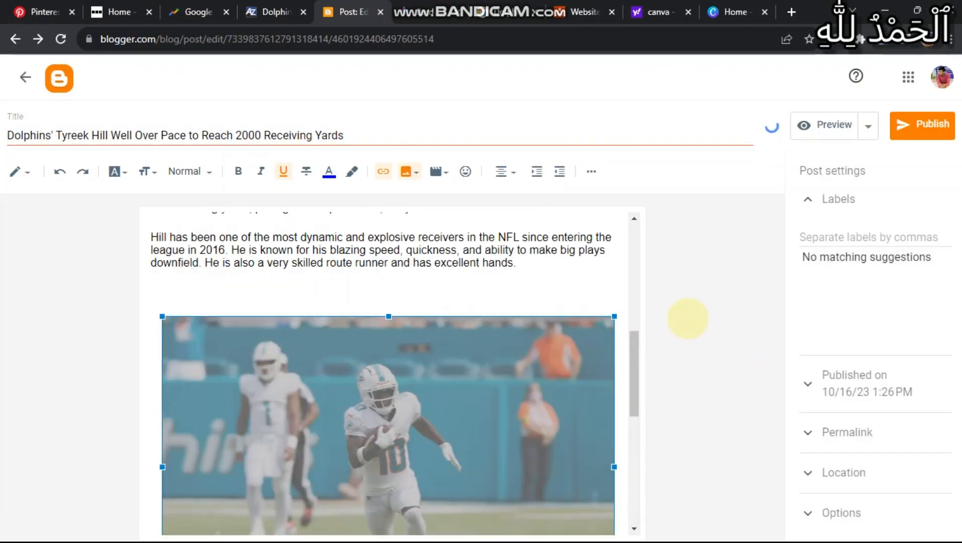
Add blank lines after the paragraph starting "Third, Hill is simply a great player" and upload usatsi_21656116.jpg there
scroll(445, 337, "down", 7)
left_click(581, 444)
key("Return")
key("Return")
key("Return")
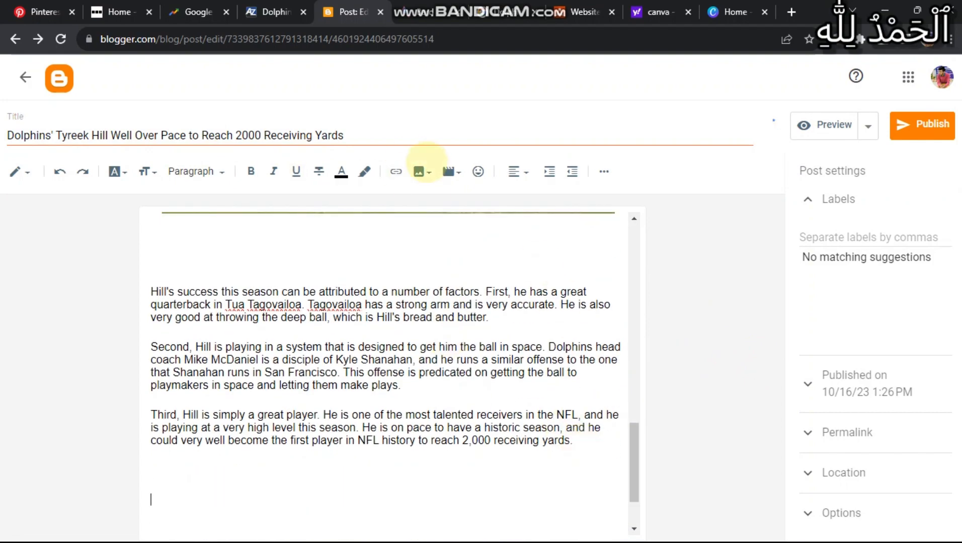
left_click(418, 172)
left_click(196, 185)
double_click(164, 251)
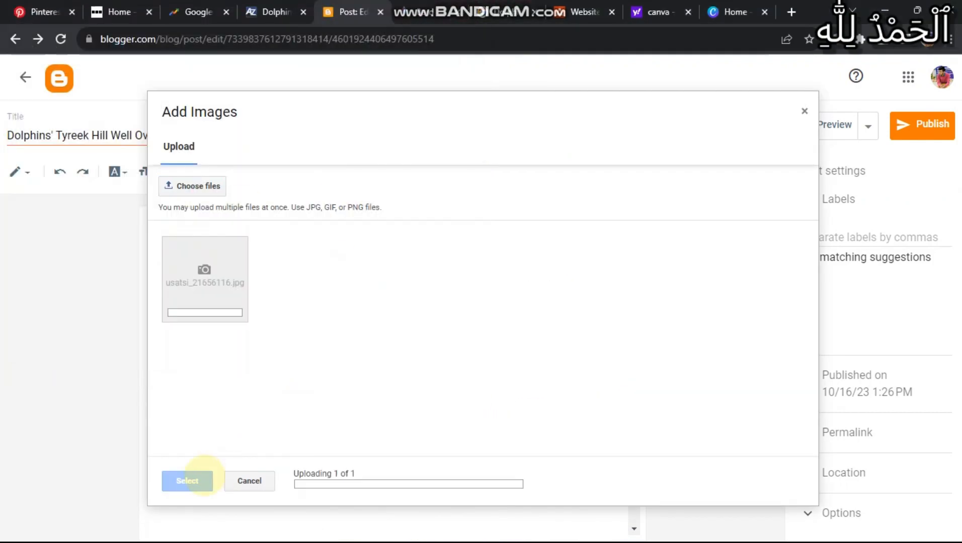
left_click(196, 478)
Set the size of the usatsi_21656116 picture to X-Large
left_click(419, 475)
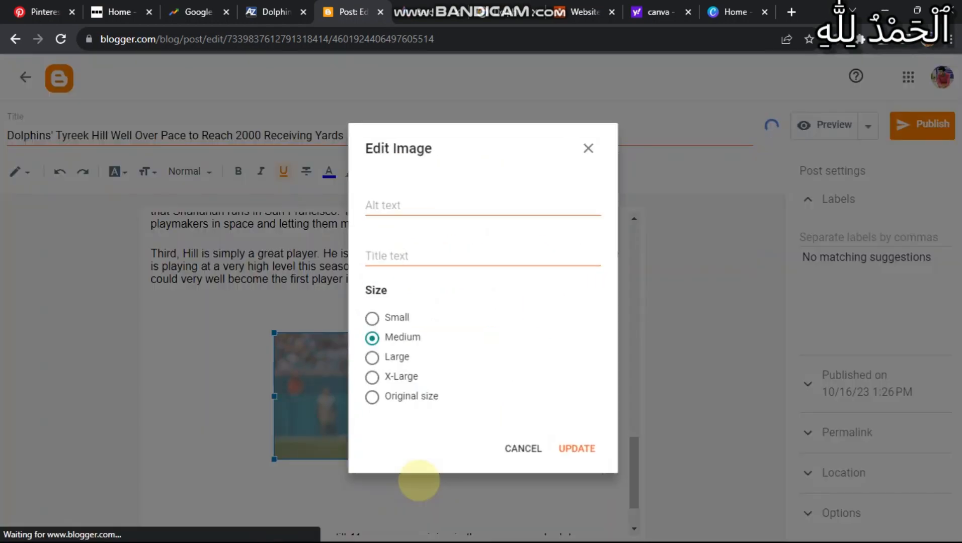
left_click(372, 377)
left_click(577, 449)
scroll(615, 319, "down", 4)
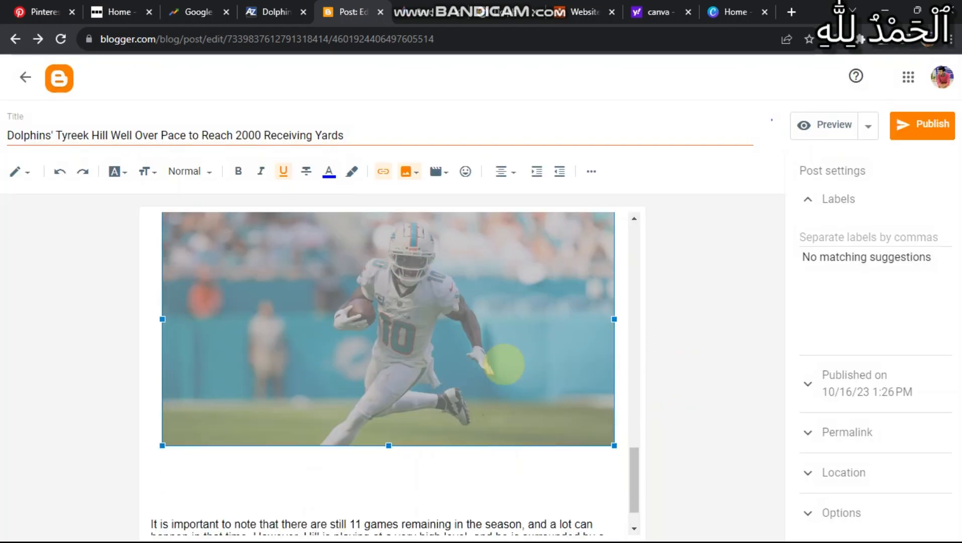
Insert the marker 111 above the first picture and on a new line after the first paragraph
scroll(498, 295, "up", 10)
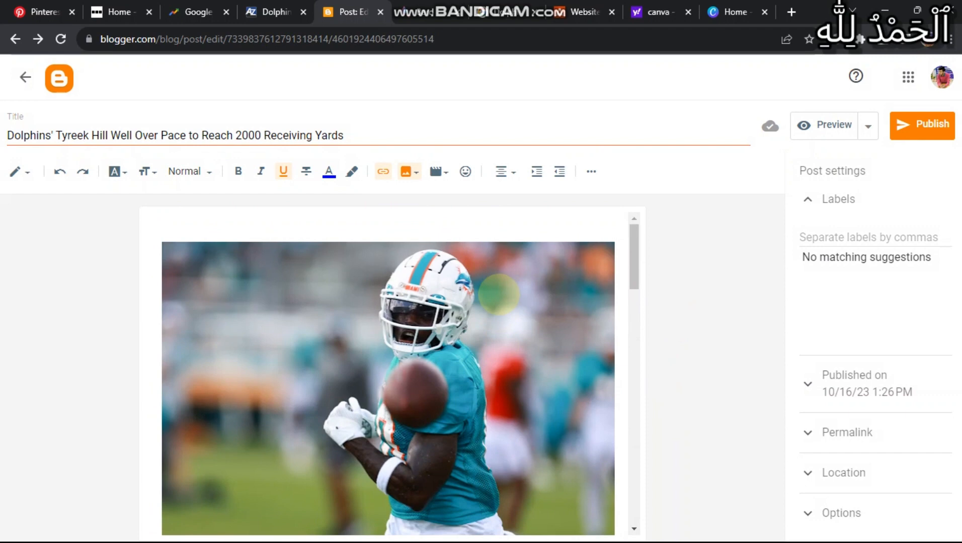
left_click(269, 230)
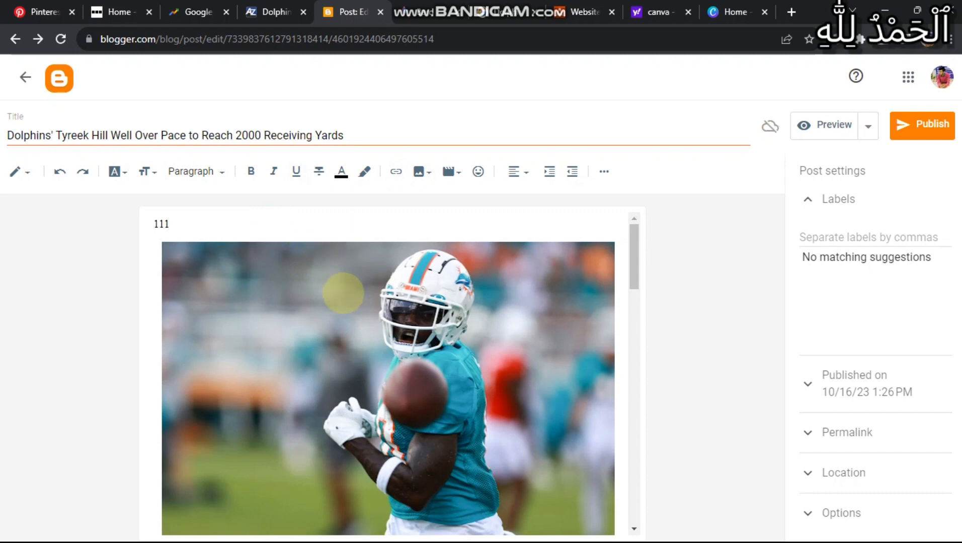
scroll(343, 295, "down", 6)
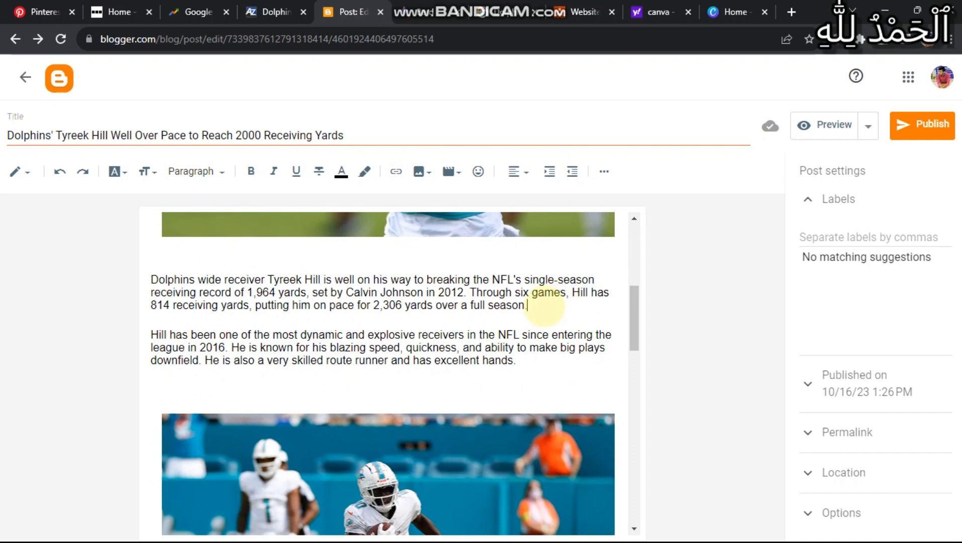
key("Return")
key("Return")
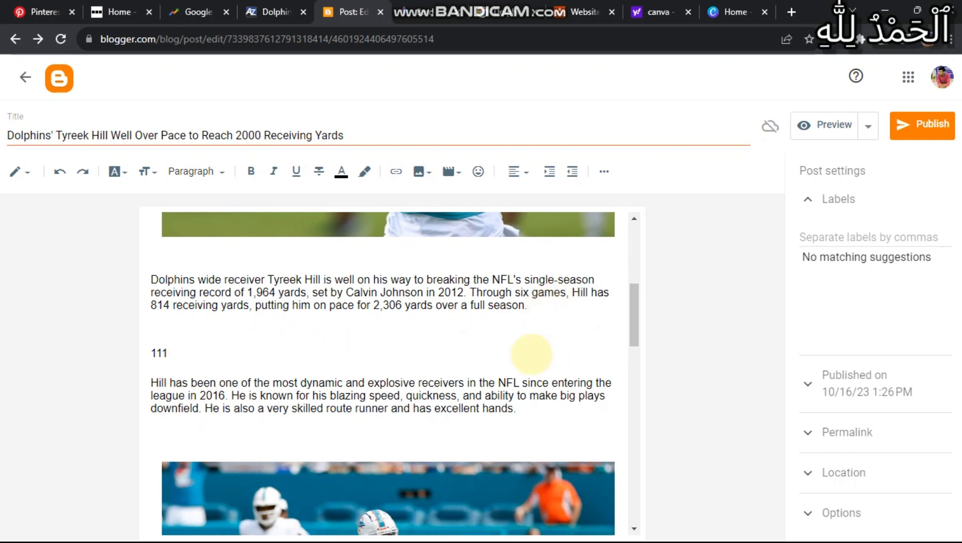
Insert the marker 111 on new lines after the "Hill's success" paragraph and the "Second, Hill is playing" paragraph
scroll(531, 354, "down", 8)
scroll(532, 350, "down", 2)
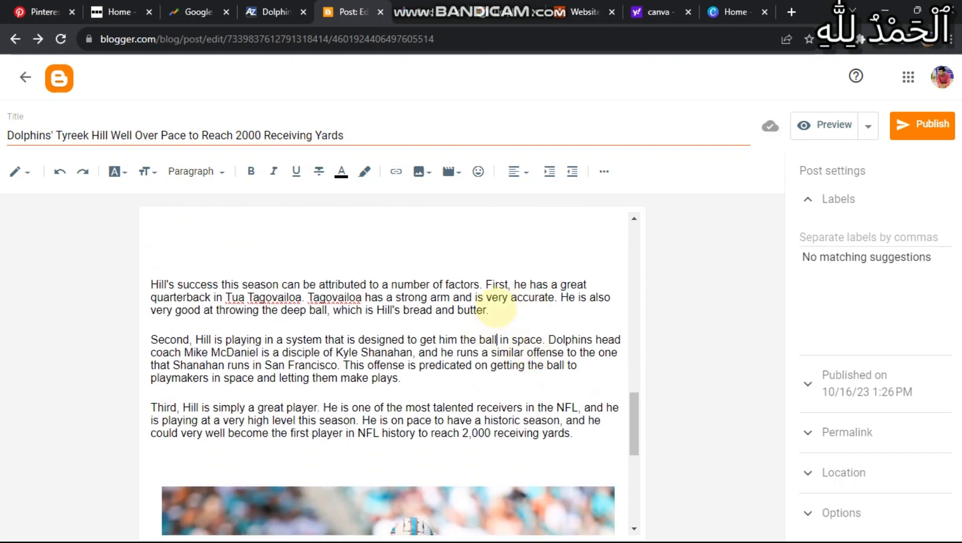
key("Return")
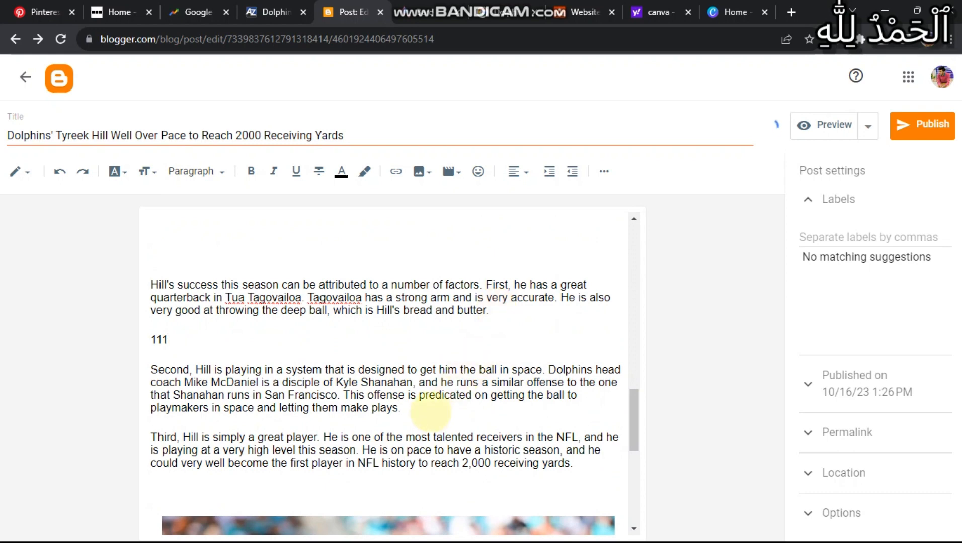
left_click(430, 412)
key("Return")
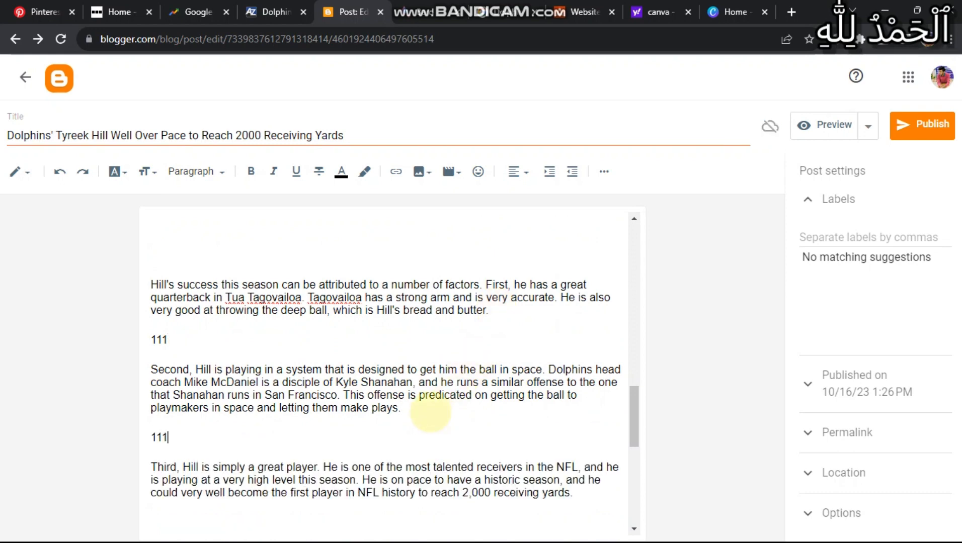
Add the marker 111 on a new line after the post's final paragraph
scroll(430, 413, "down", 3)
scroll(431, 412, "down", 3)
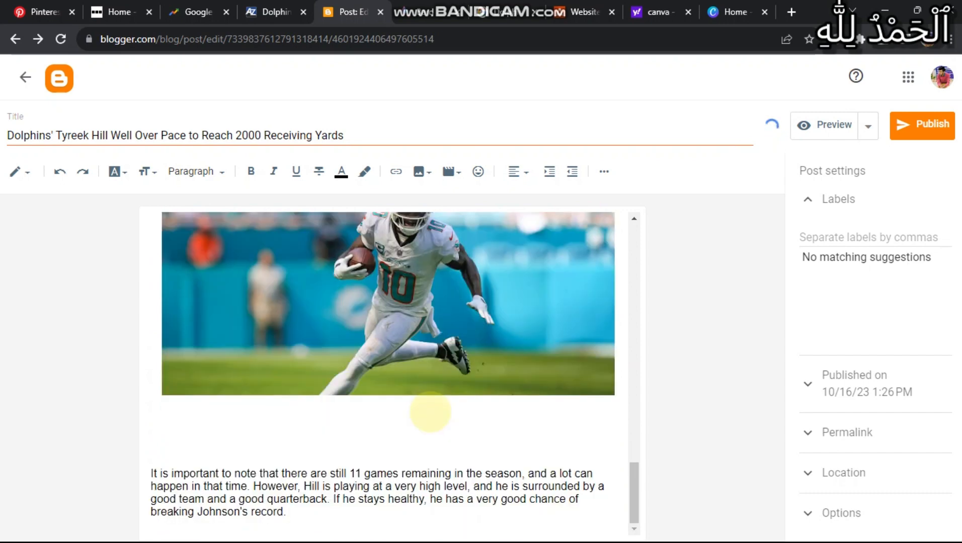
key("Return")
type("111")
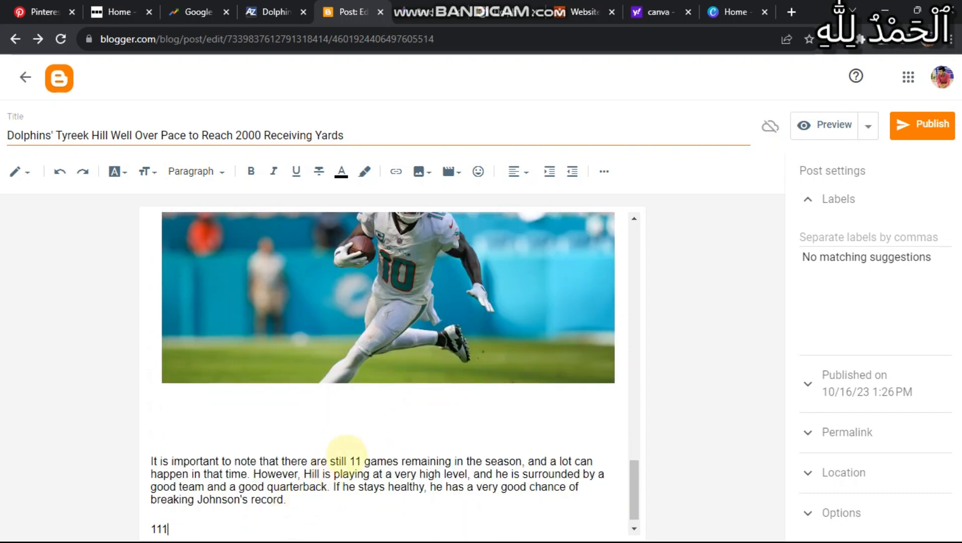
Publish the Tyreek Hill post to the blog and reopen it for editing to check its content
left_click(920, 125)
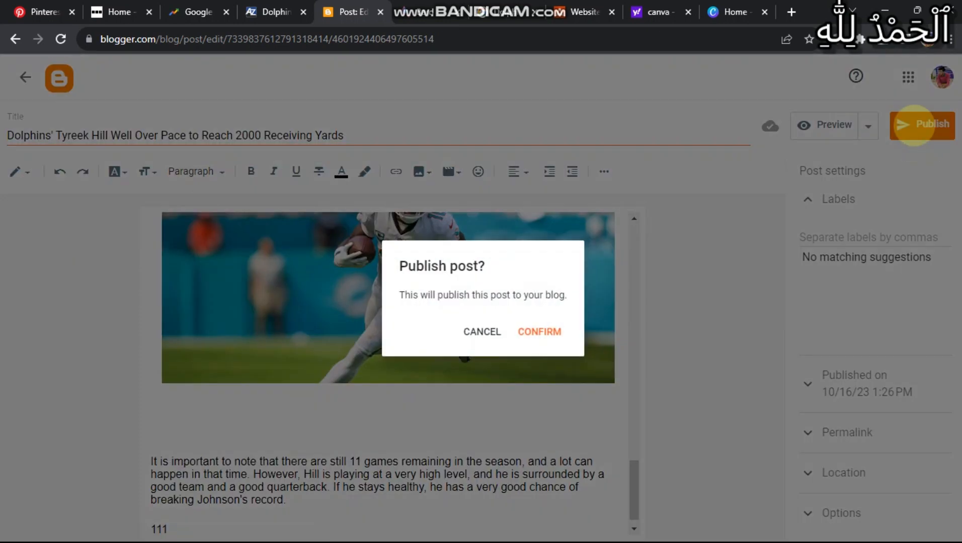
left_click(539, 332)
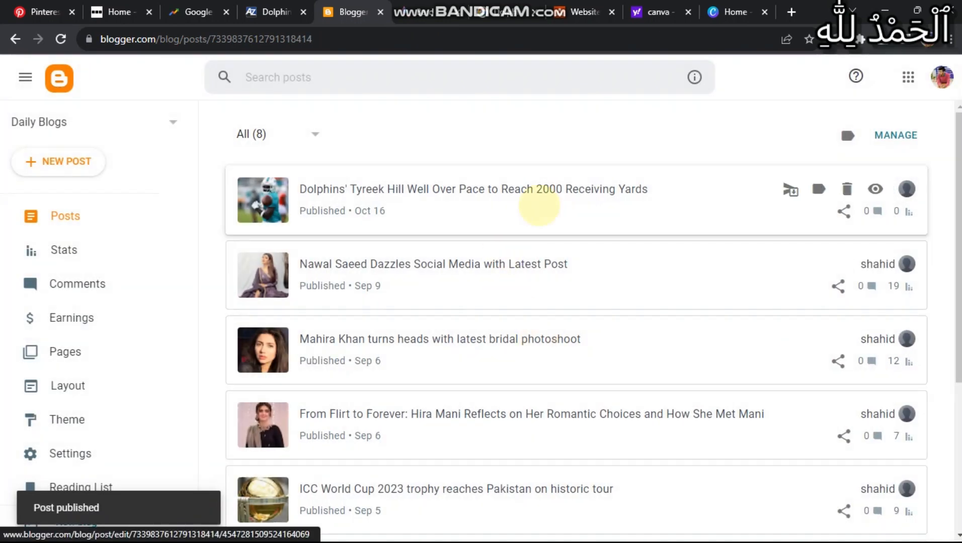
left_click(738, 187)
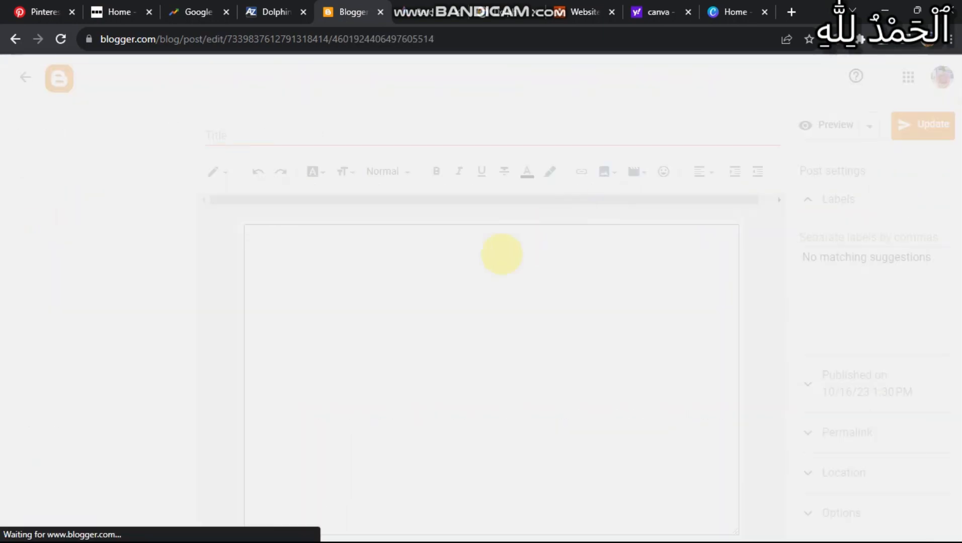
scroll(483, 265, "down", 20)
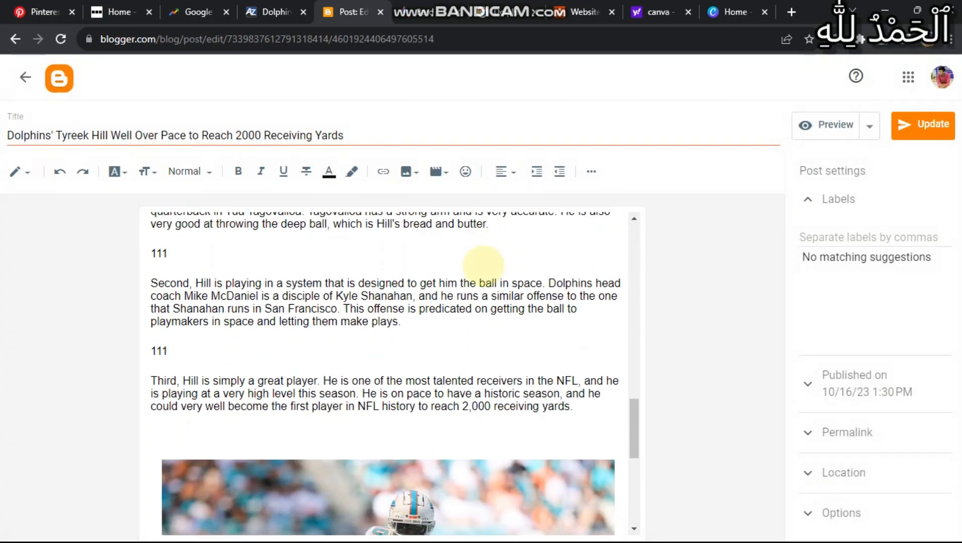
scroll(581, 338, "down", 7)
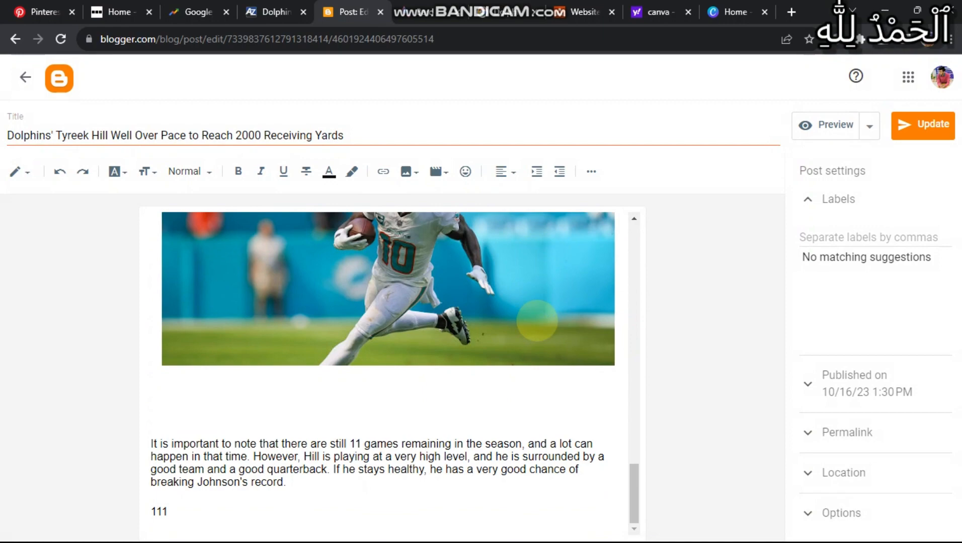
scroll(537, 320, "up", 20)
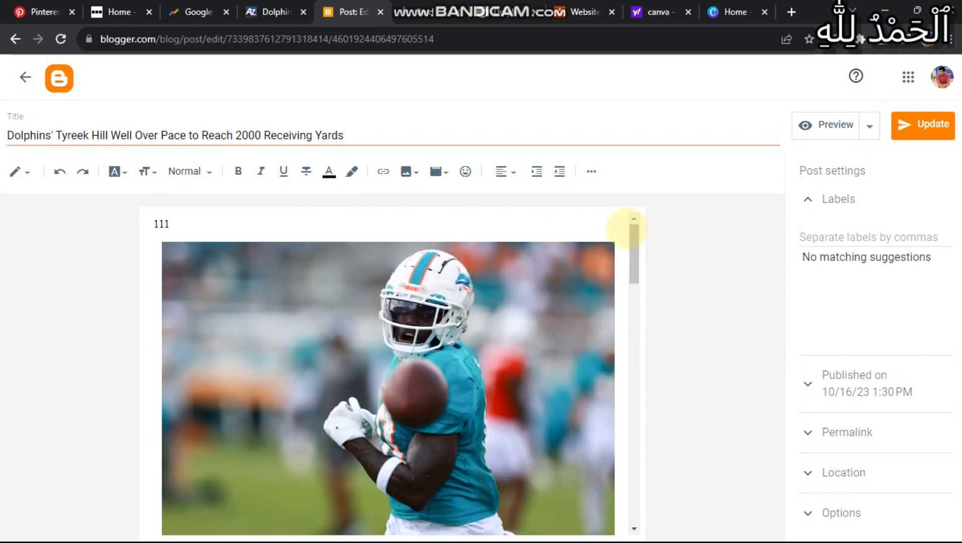
Switch to Adsterra and copy the ad code of the Banner 728x90 unit
left_click(584, 12)
scroll(369, 289, "down", 6)
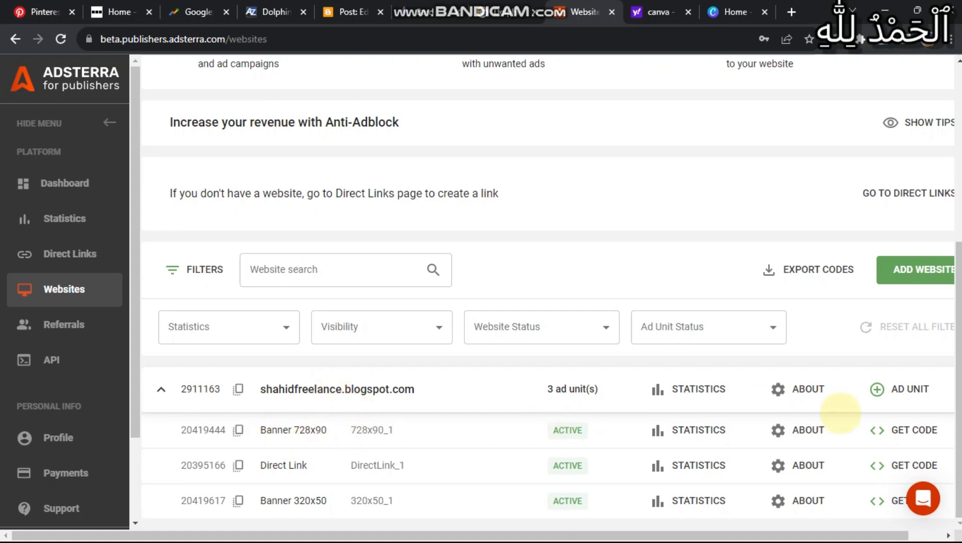
left_click(885, 430)
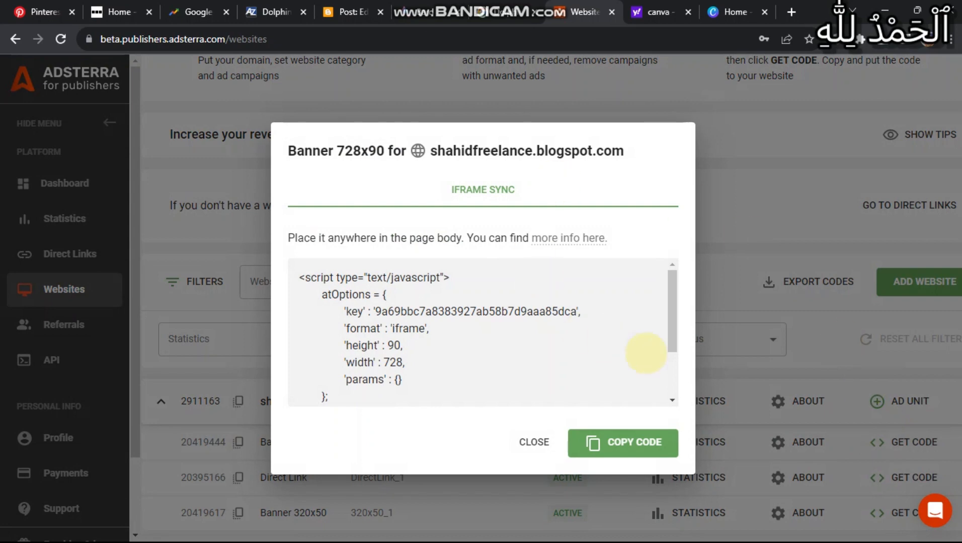
left_click(649, 440)
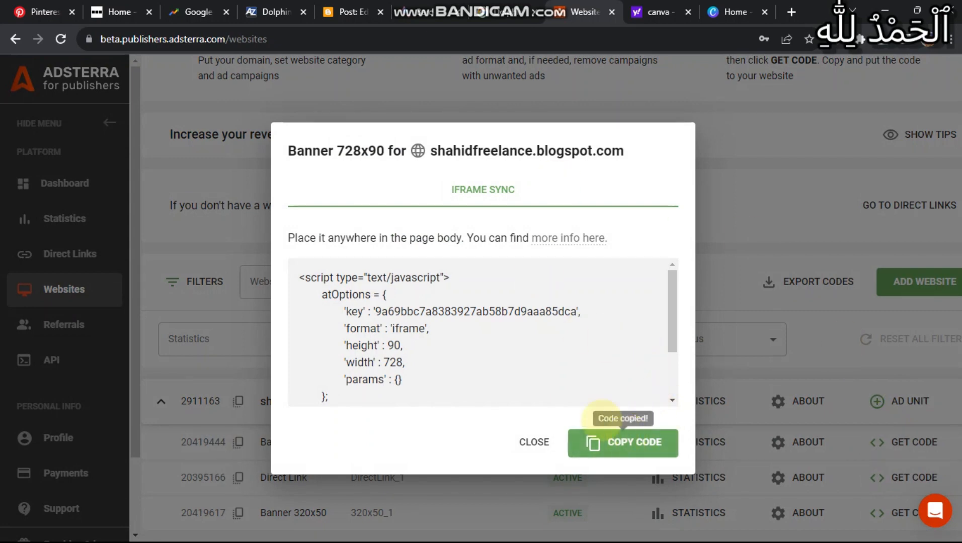
left_click(352, 11)
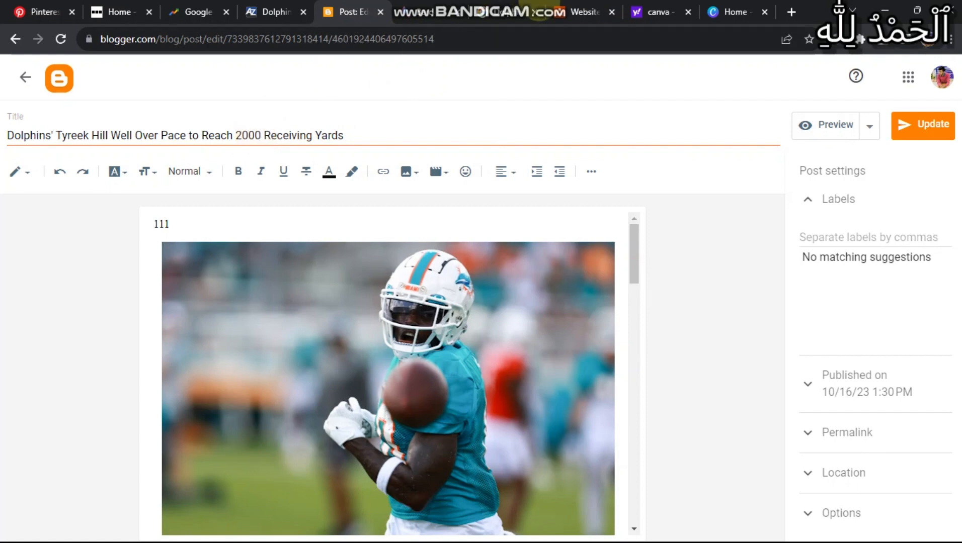
left_click(581, 11)
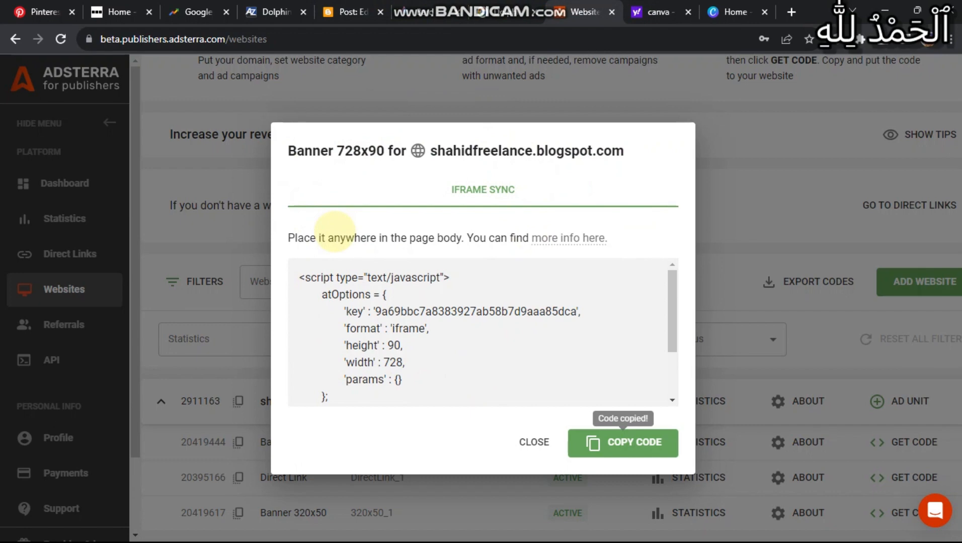
Return to the Blogger post, show its HTML source, find 111, and replace the first two markers with the copied banner code
left_click(347, 12)
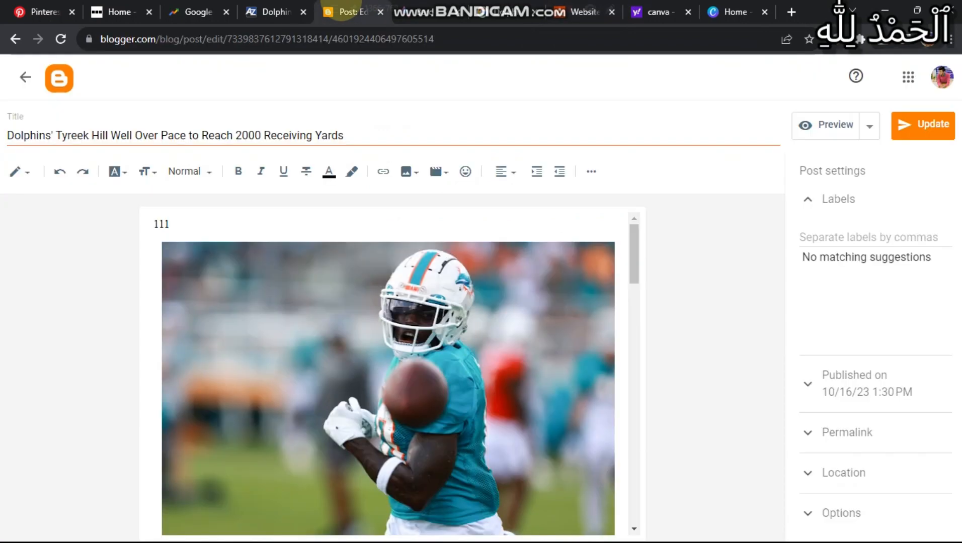
left_click(21, 172)
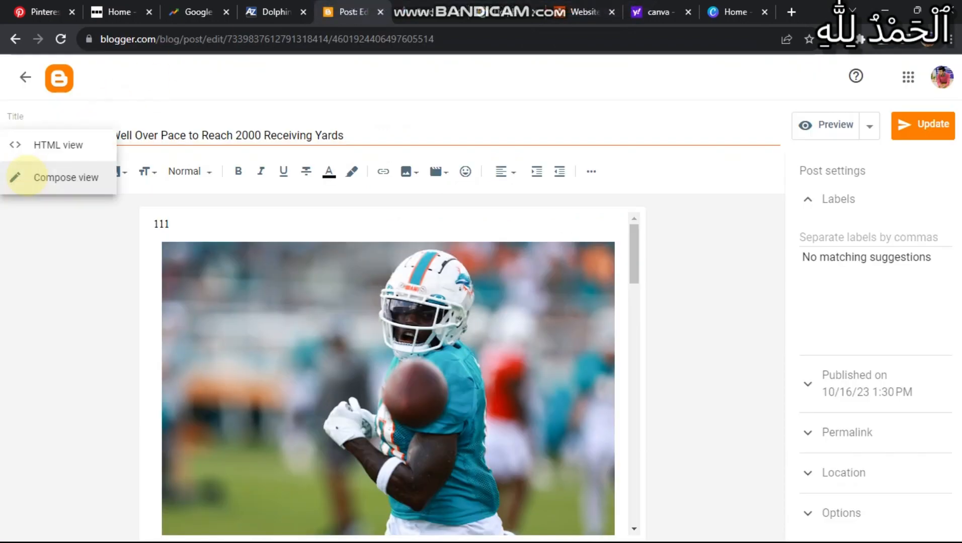
left_click(70, 151)
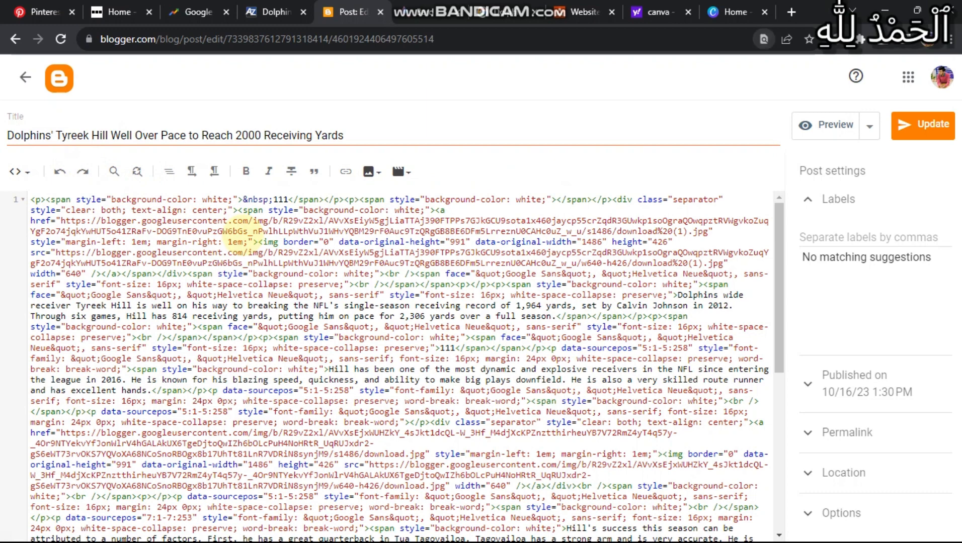
key("ctrl+f")
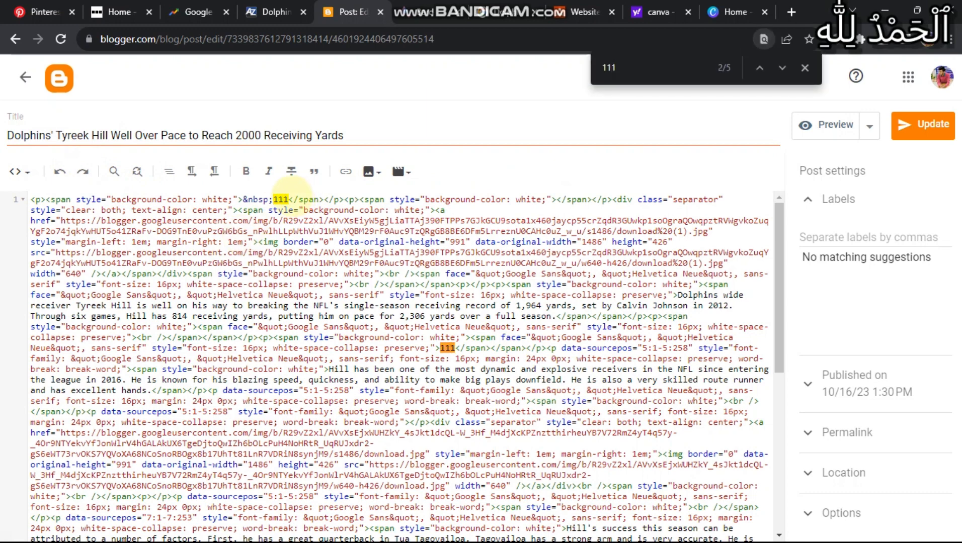
double_click(281, 199)
key("ctrl+v")
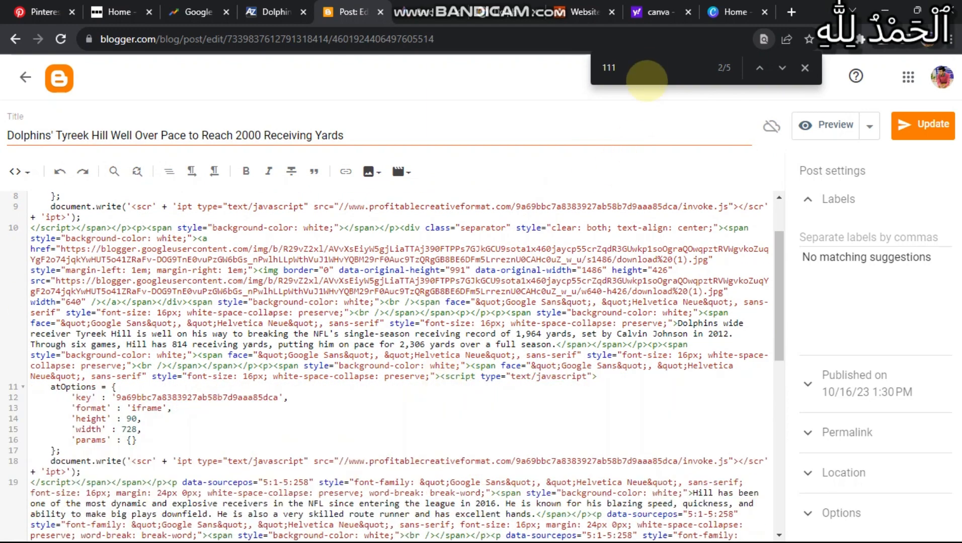
Replace the remaining three 111 markers in the HTML source with the banner code and update the post
key("Return")
double_click(300, 378)
key("ctrl+v")
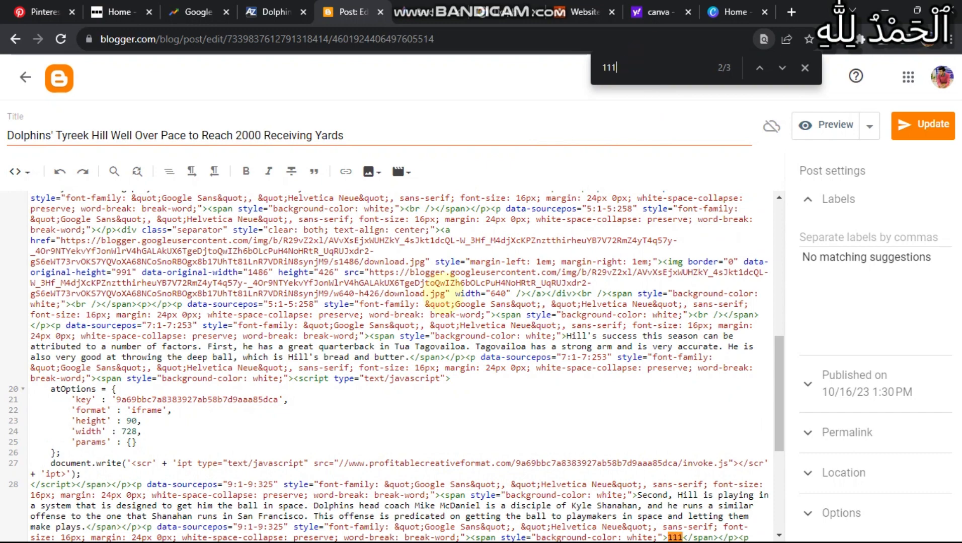
double_click(674, 300)
key("ctrl+v")
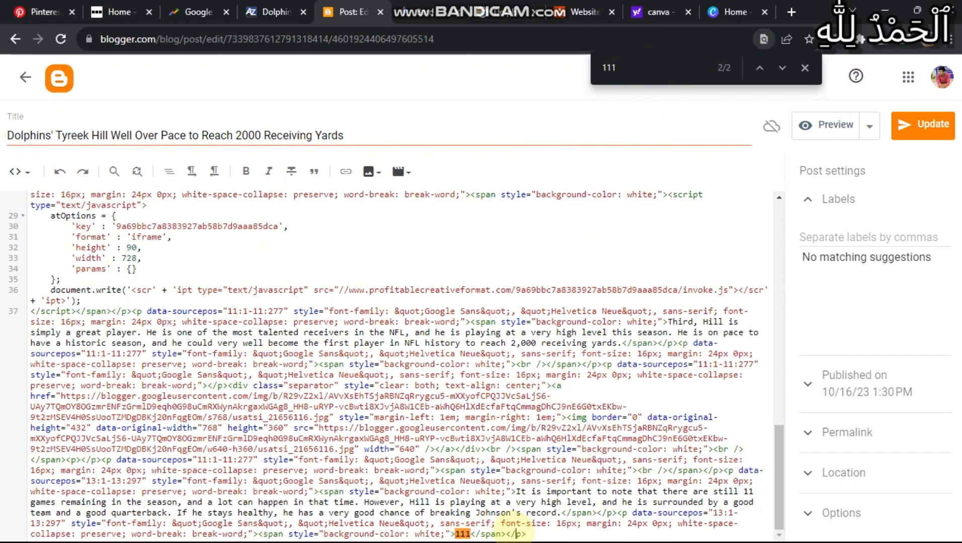
double_click(462, 534)
key("ctrl+v")
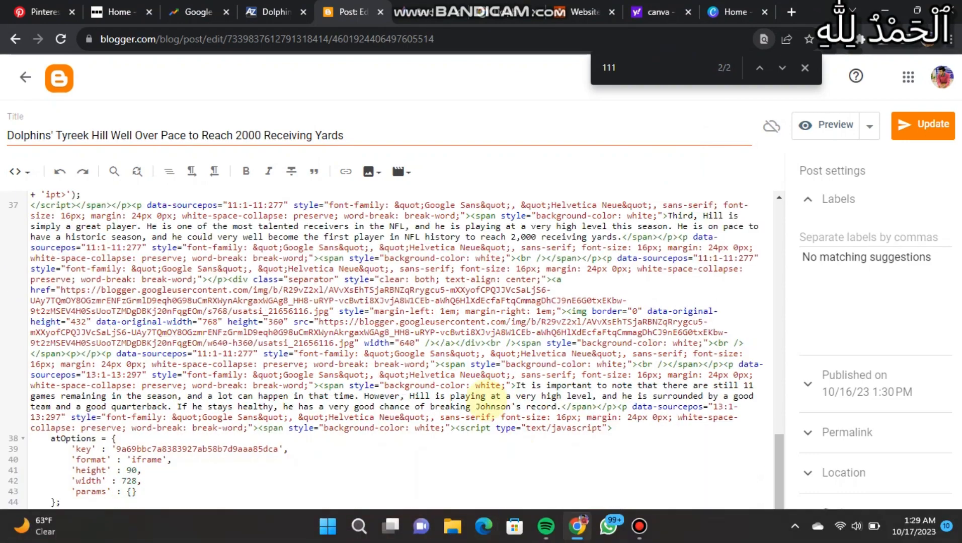
scroll(332, 398, "up", 5)
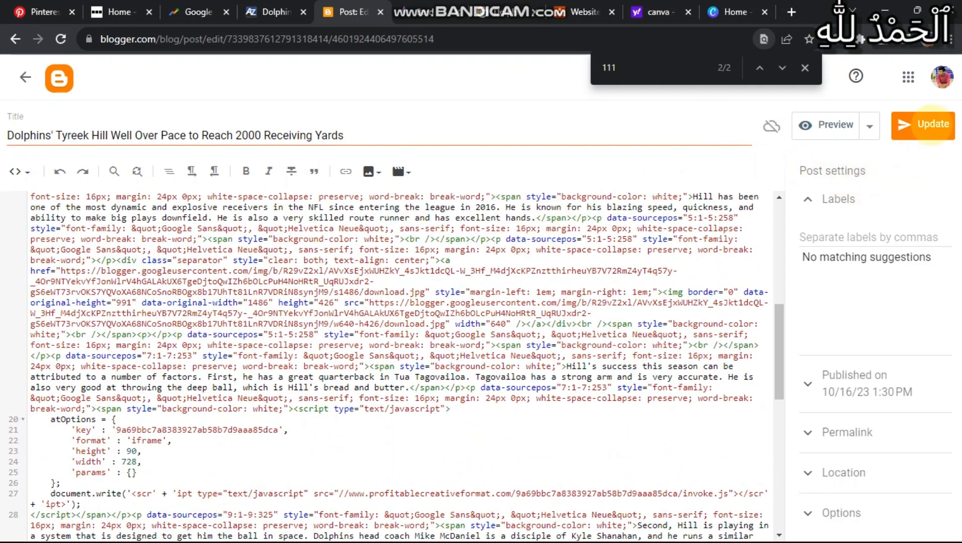
left_click(930, 126)
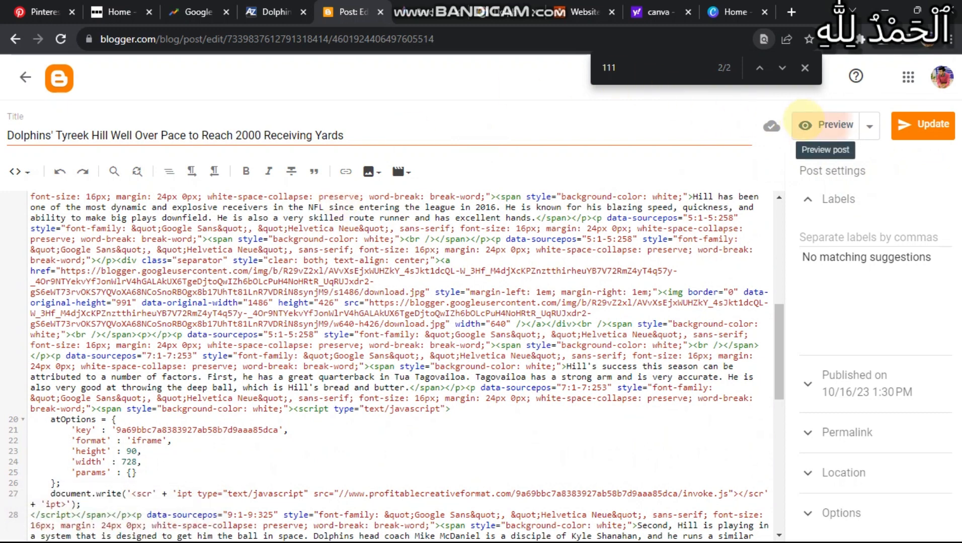
Preview the post and examine the banner ads placed above the first picture and between the paragraphs
left_click(805, 125)
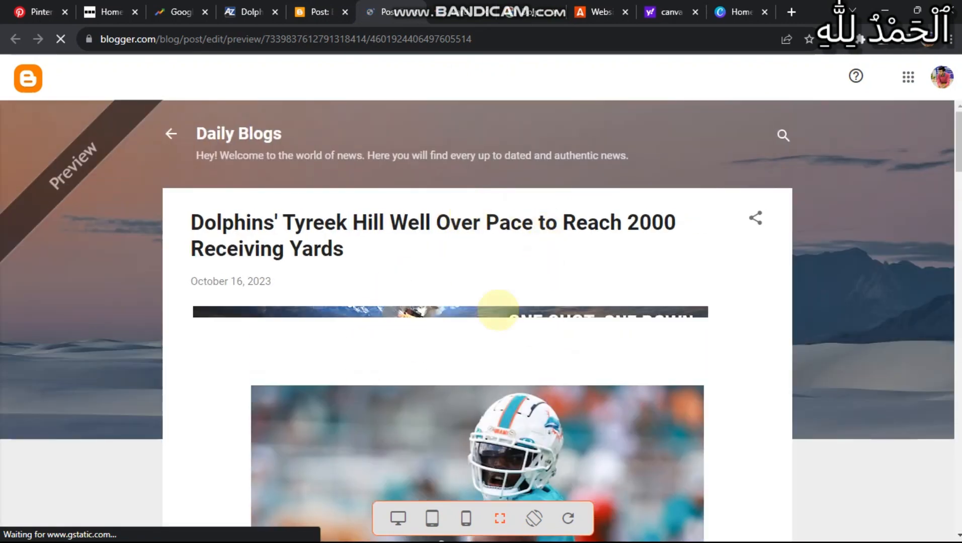
scroll(553, 312, "down", 4)
scroll(562, 336, "down", 6)
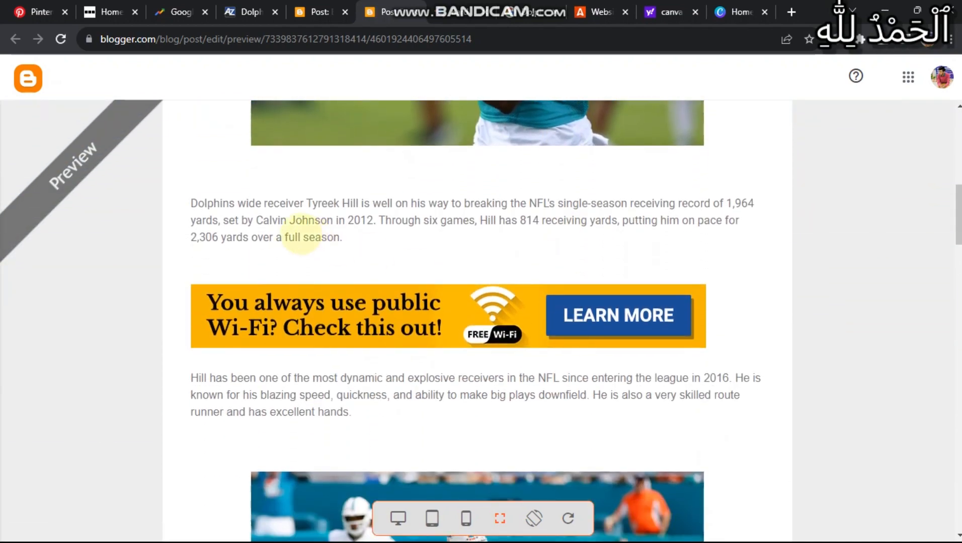
scroll(451, 262, "down", 2)
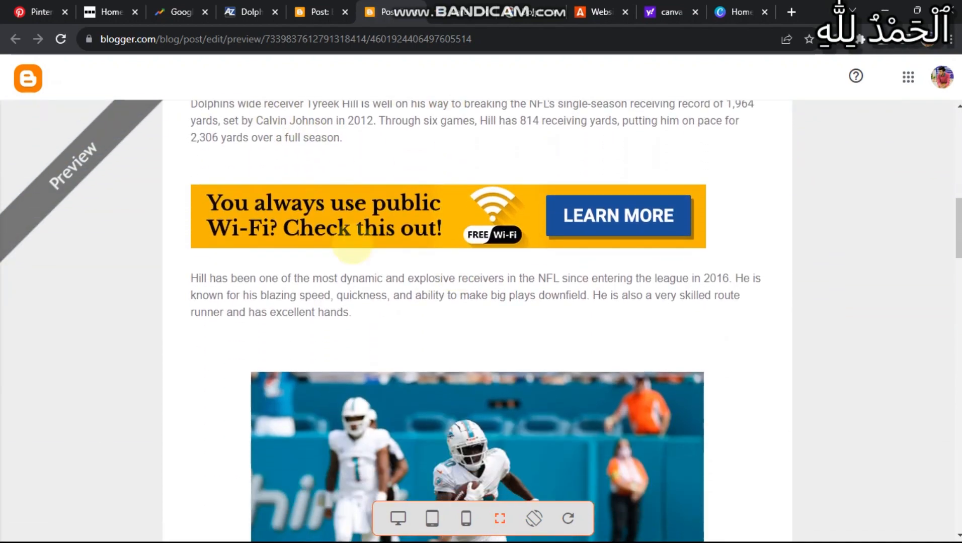
scroll(447, 357, "down", 18)
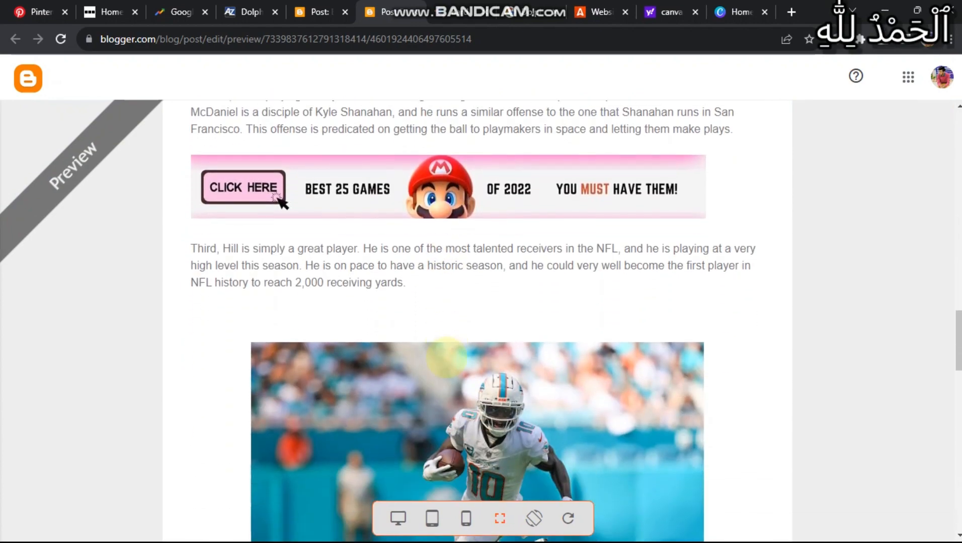
scroll(446, 357, "down", 6)
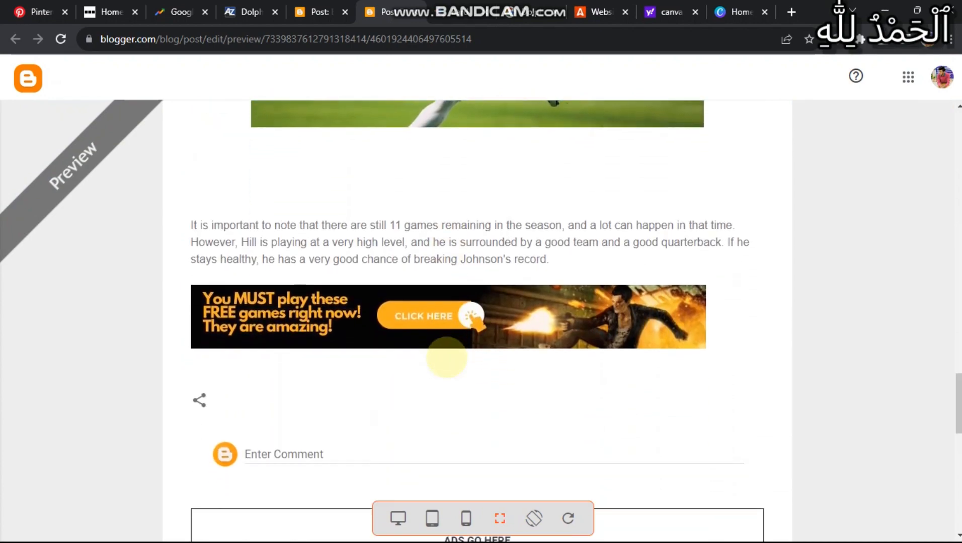
scroll(446, 357, "up", 20)
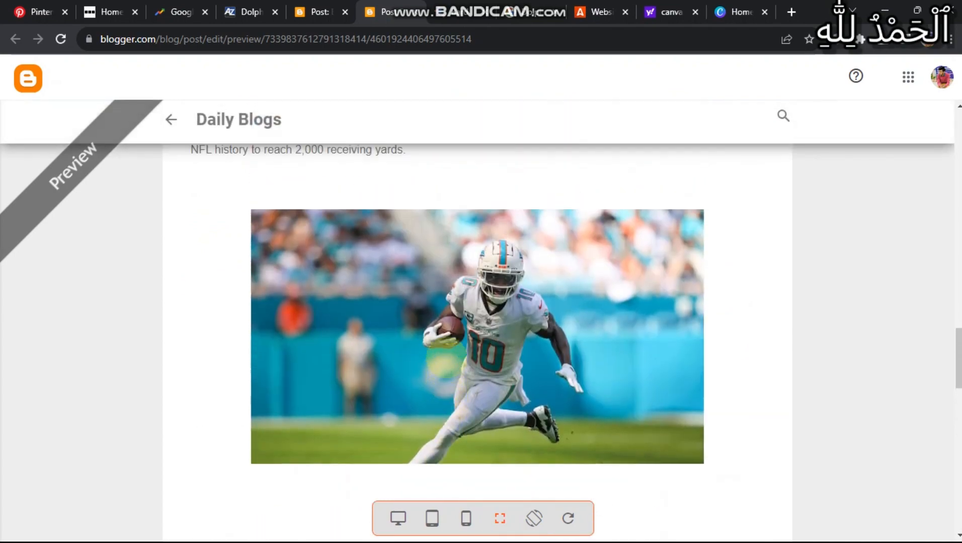
scroll(446, 357, "up", 9)
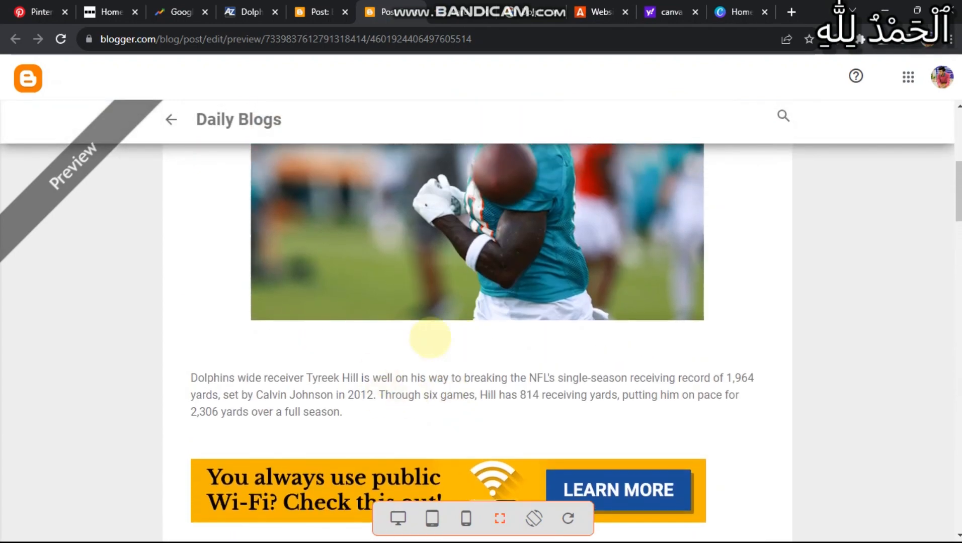
scroll(433, 342, "down", 2)
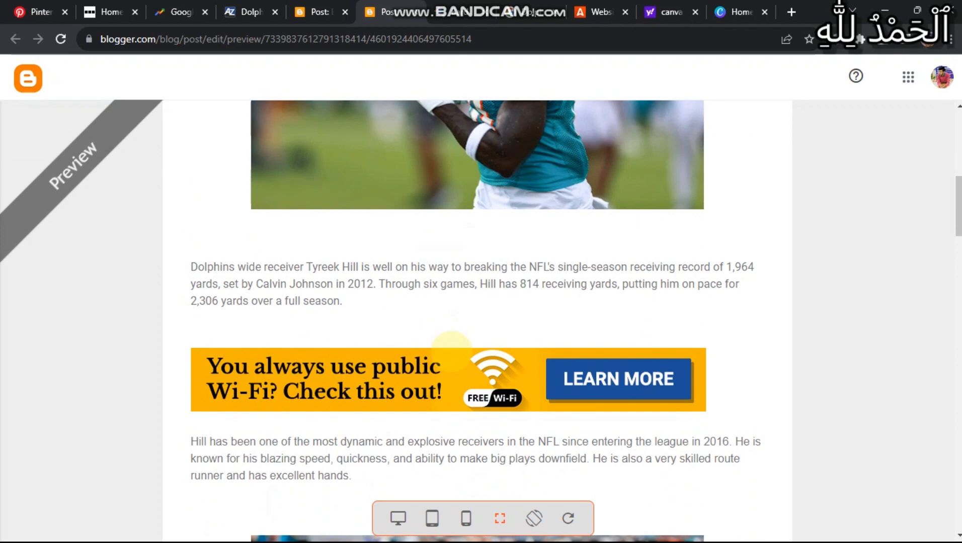
scroll(451, 349, "up", 12)
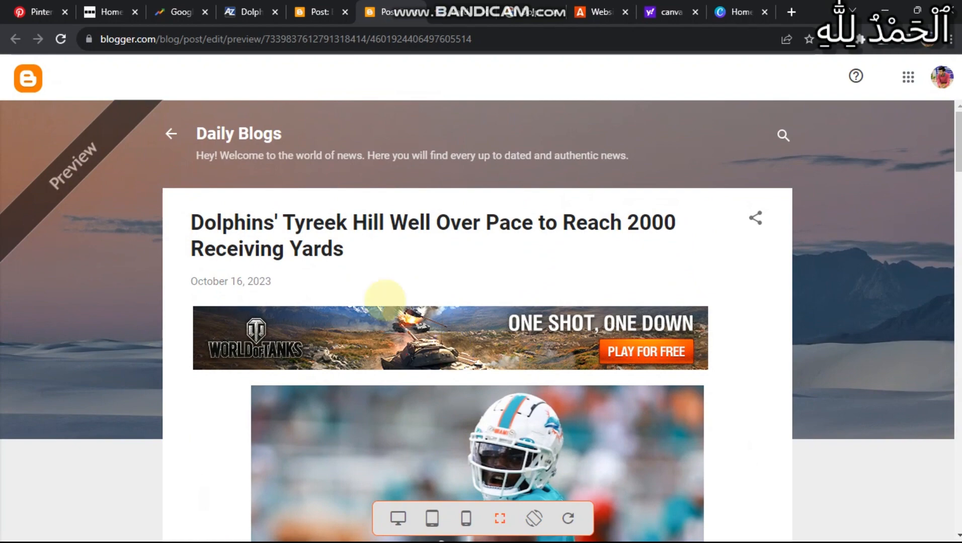
Switch to Pinterest and start creating a new Pin
left_click(35, 12)
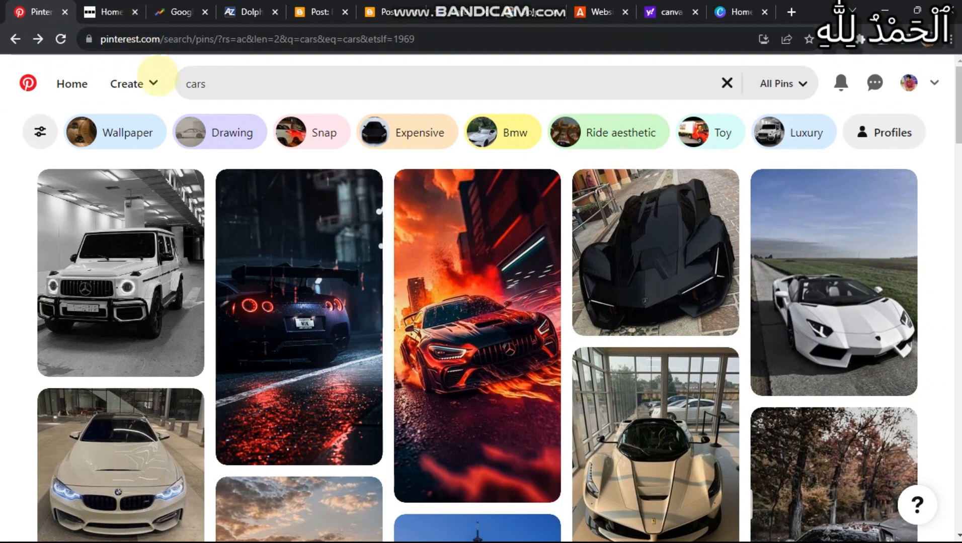
left_click(156, 81)
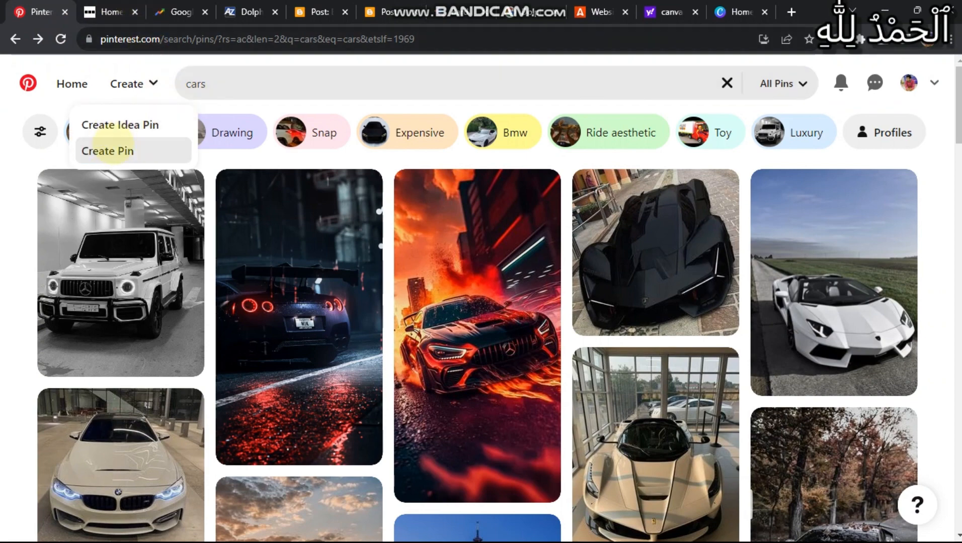
left_click(126, 149)
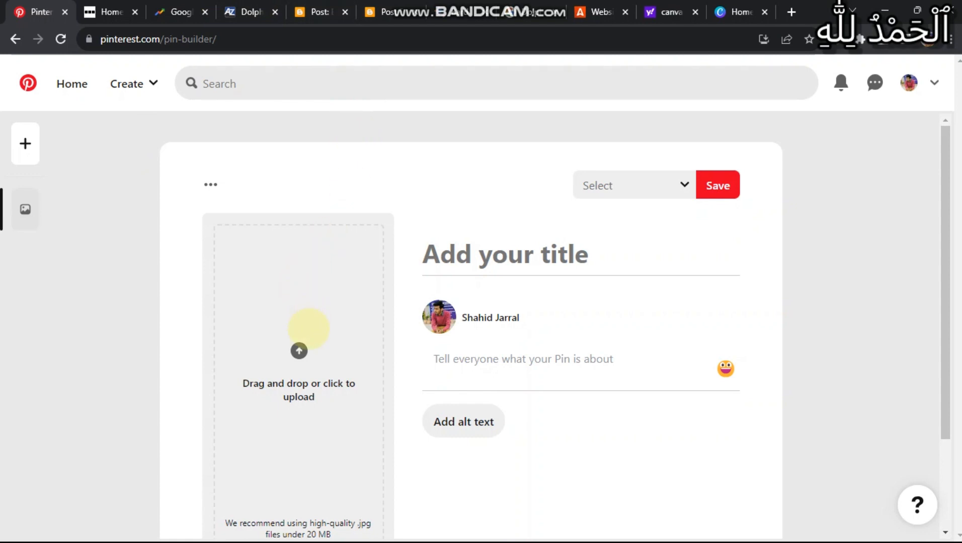
Switch to Canva and search templates for pinterest, choosing the suggestion "create a pinterest pin sharing adorable pet costume ideas"
left_click(715, 15)
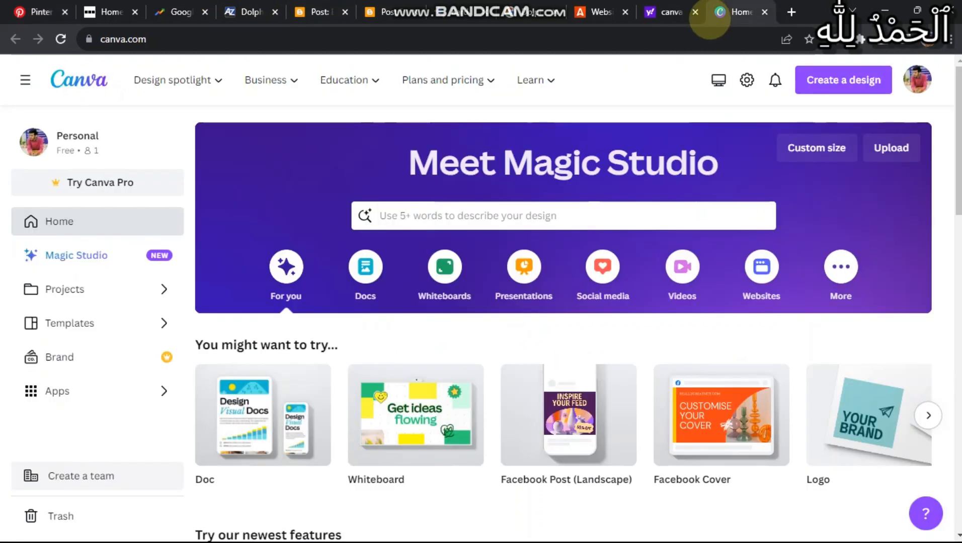
left_click(499, 209)
type("pi")
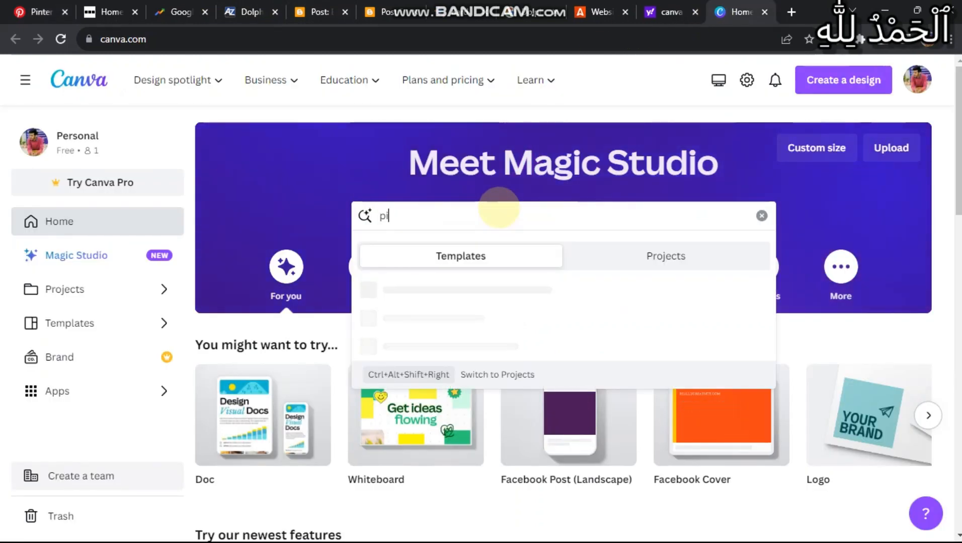
type("nterest")
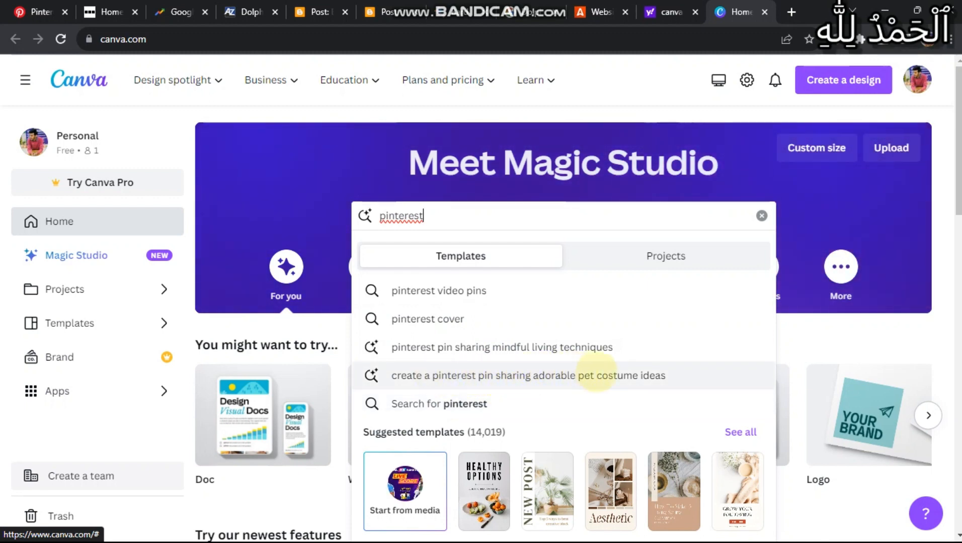
left_click(596, 375)
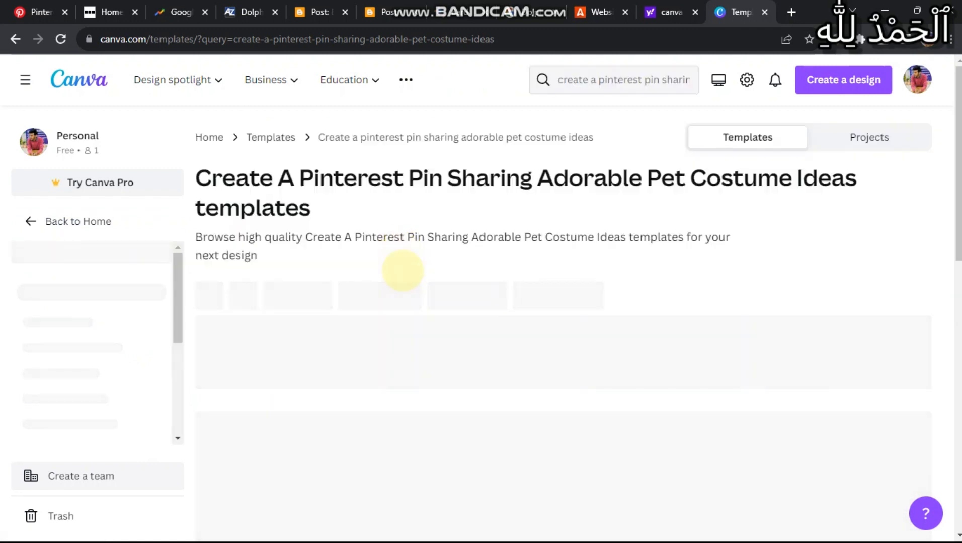
Browse the Pinterest Pin templates and open the black "Free Checklist Blog Pinterest Idea Pin" for customisation
scroll(404, 270, "down", 3)
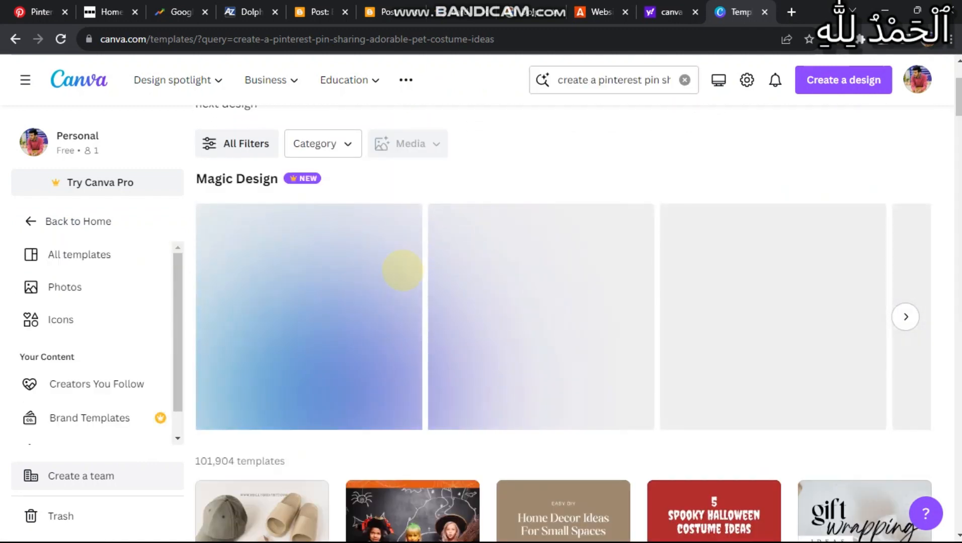
scroll(403, 270, "down", 3)
scroll(402, 270, "down", 3)
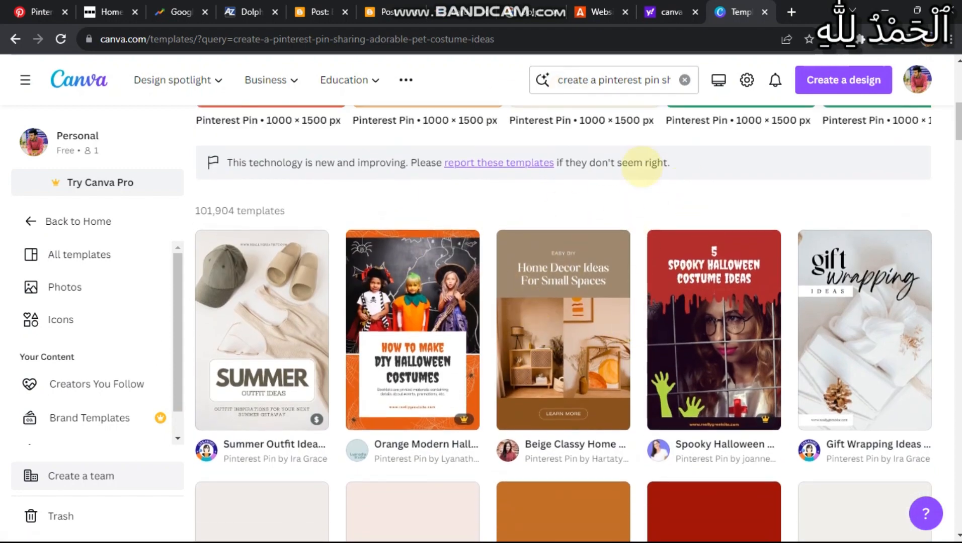
scroll(632, 251, "down", 5)
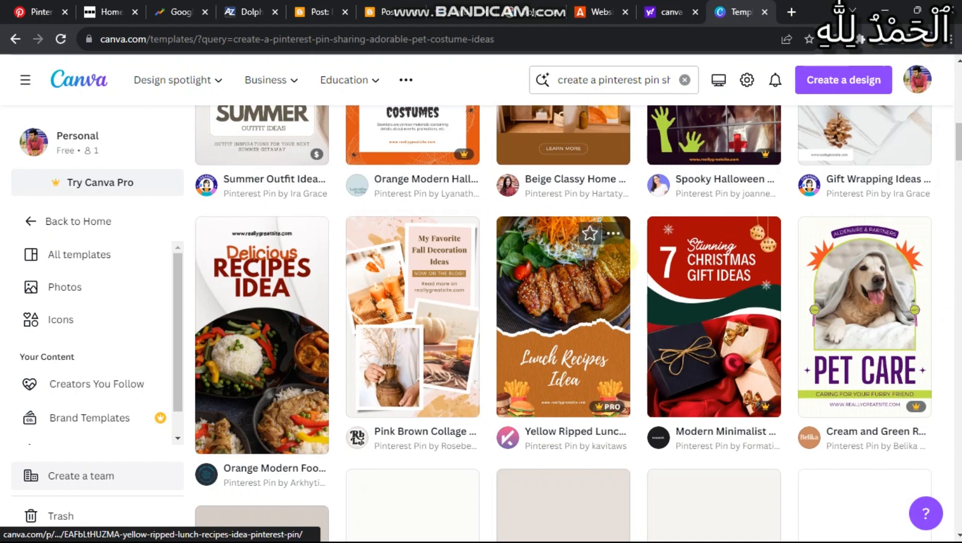
scroll(603, 493, "down", 1)
scroll(513, 475, "down", 9)
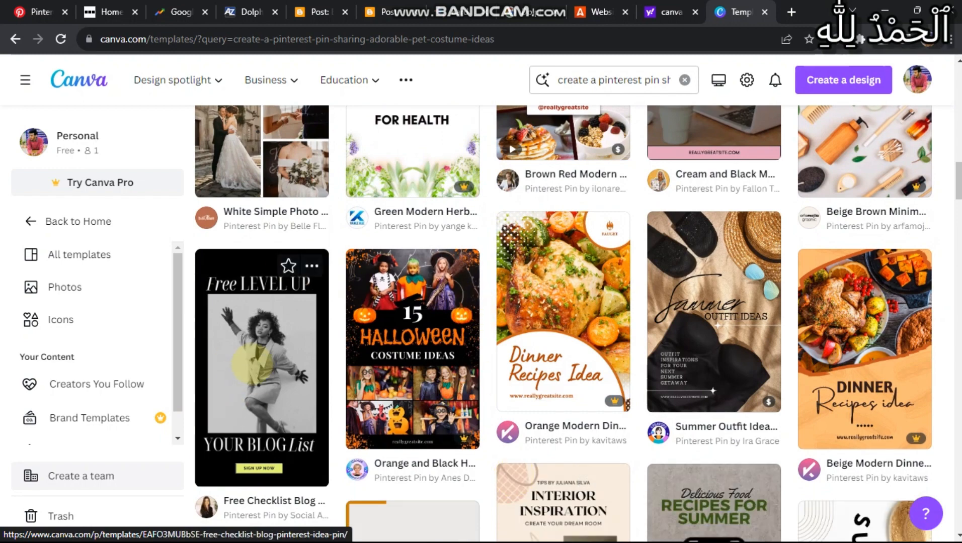
left_click(252, 365)
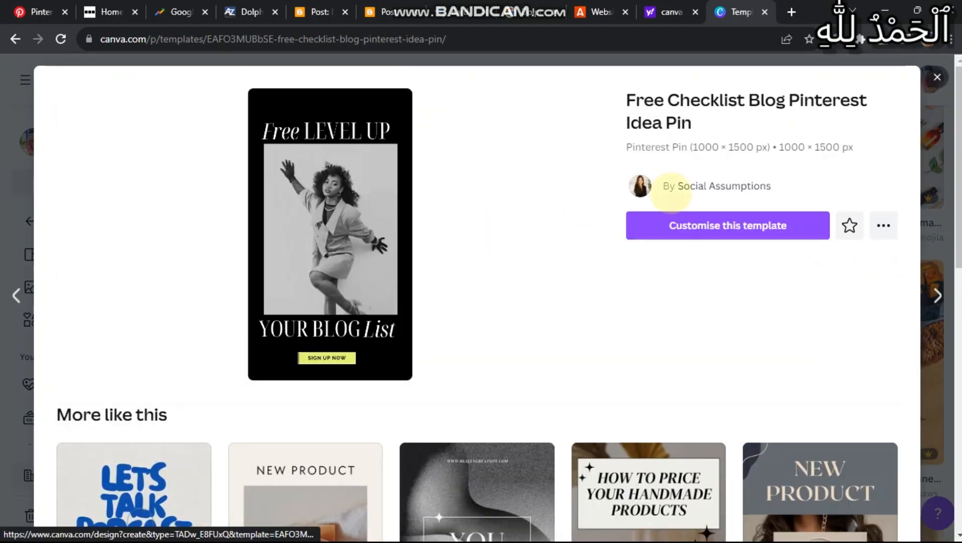
left_click(646, 225)
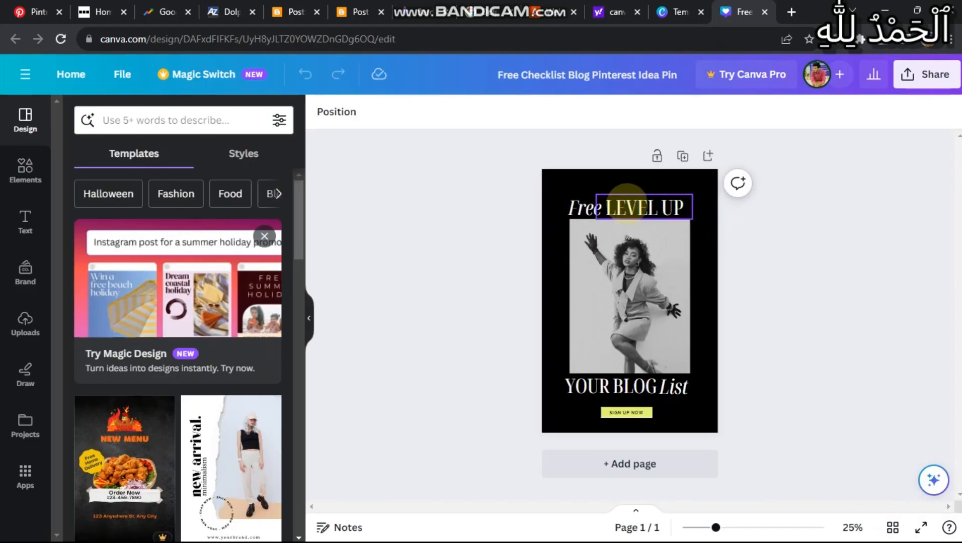
left_click(585, 208)
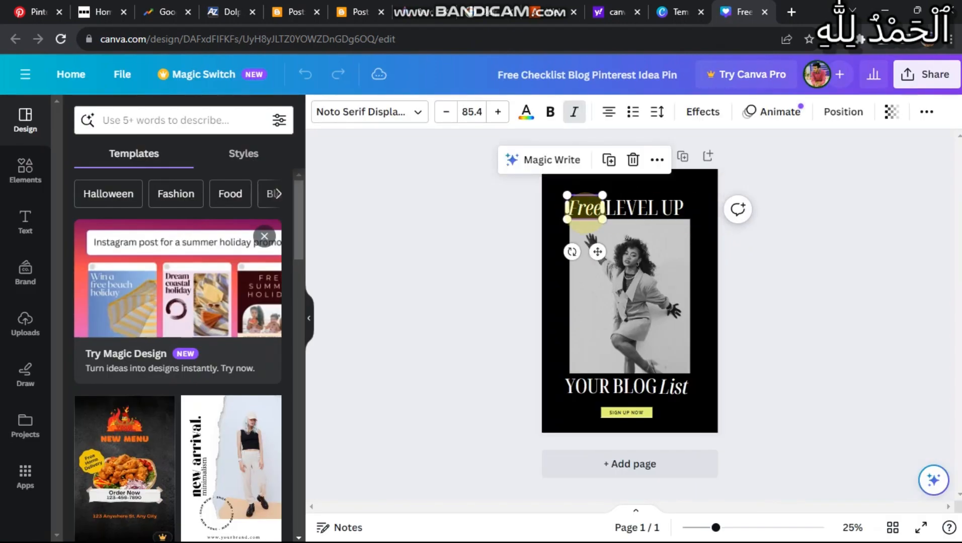
key("Delete")
left_click(635, 206)
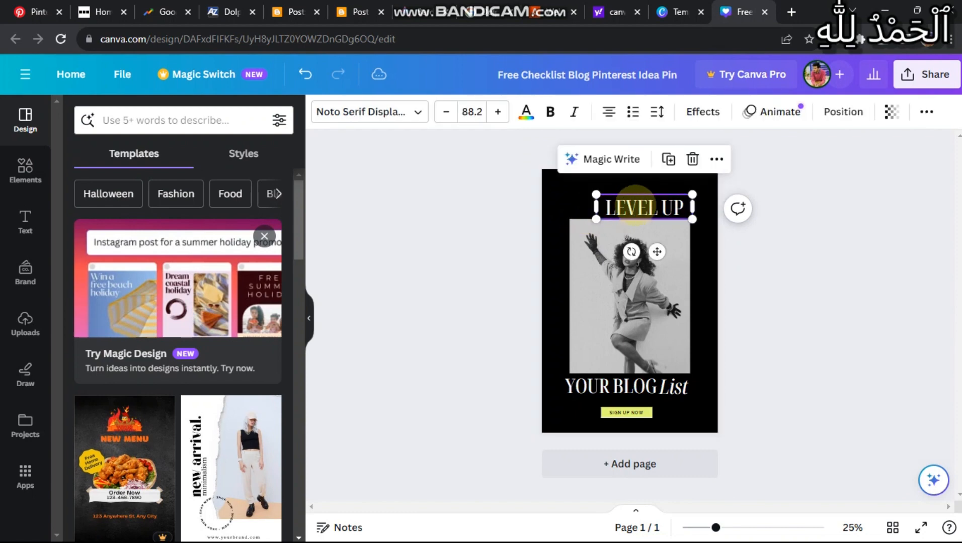
key("Delete")
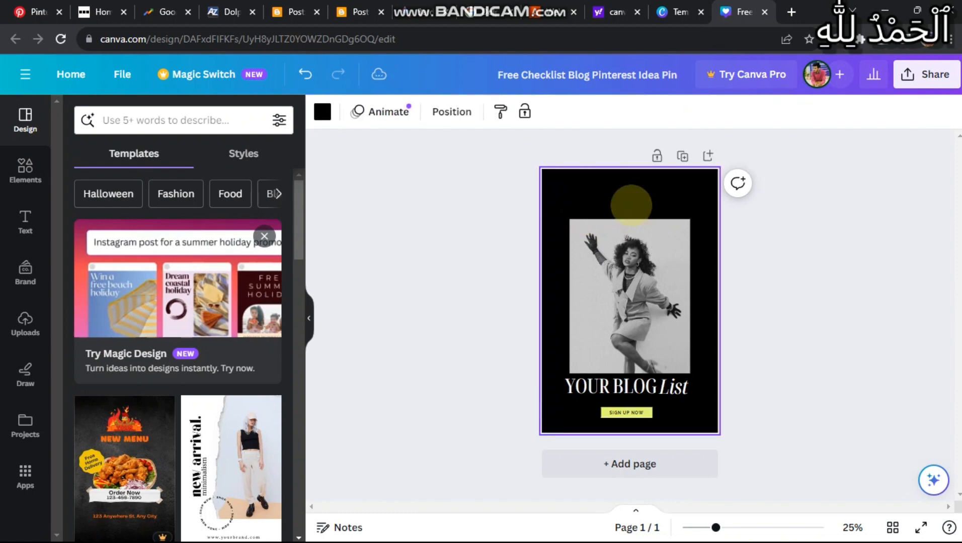
key("ctrl+z")
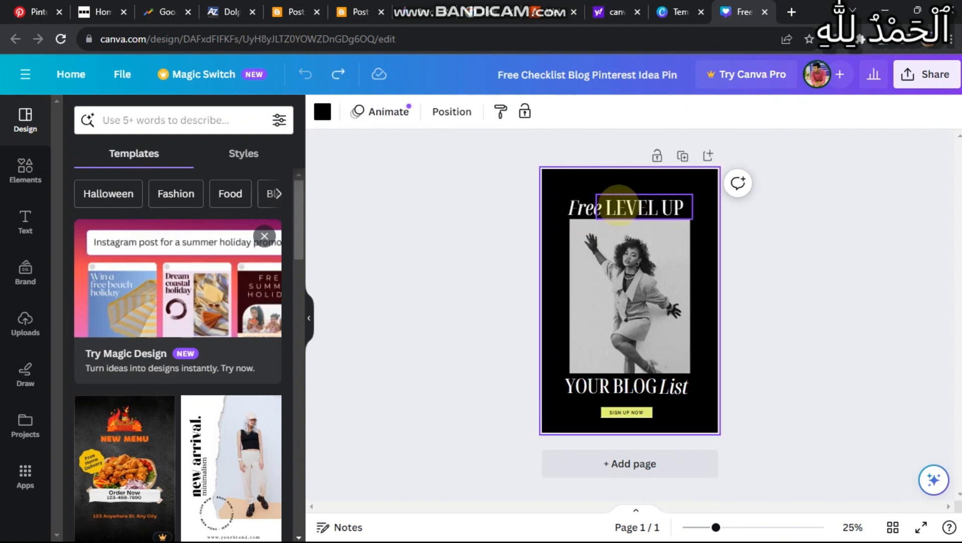
Replace the LEVEL UP text with the Tyreek Hill post title copied from Blogger, and delete the word Free beside it
double_click(618, 206)
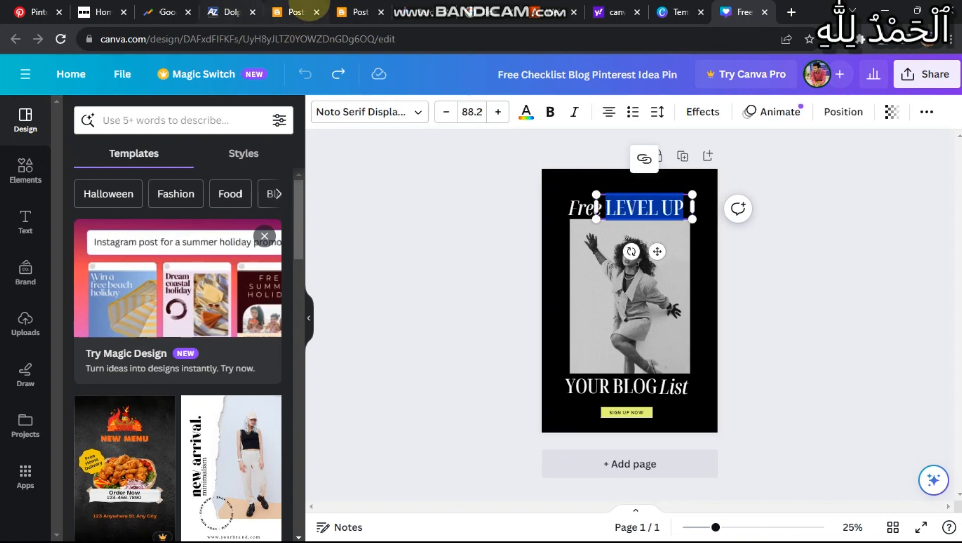
left_click(309, 9)
left_click_drag(344, 135, 14, 137)
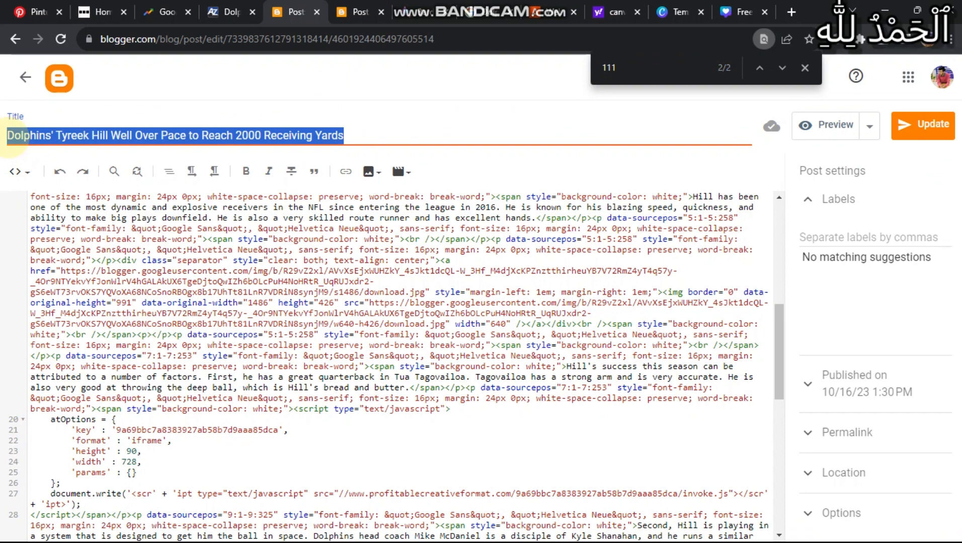
left_click(676, 11)
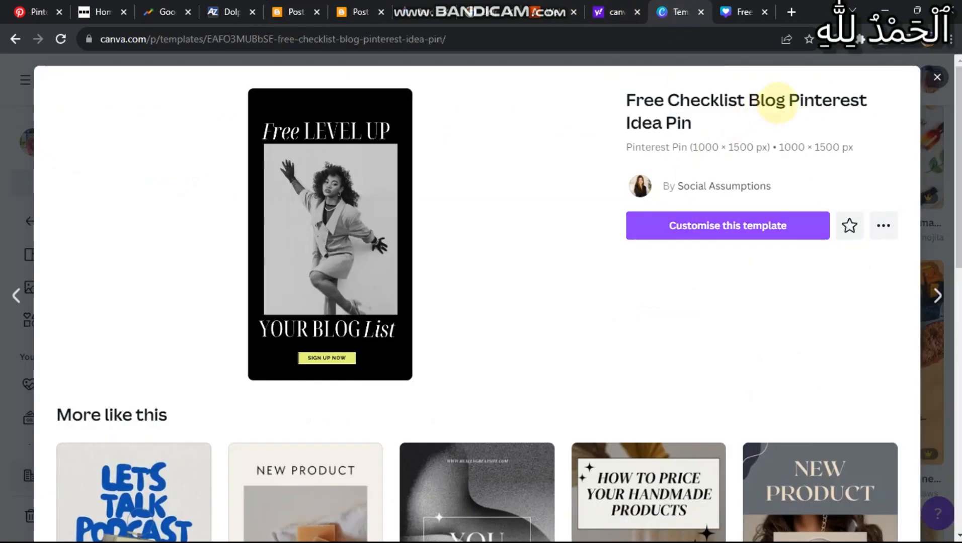
left_click(735, 10)
double_click(649, 206)
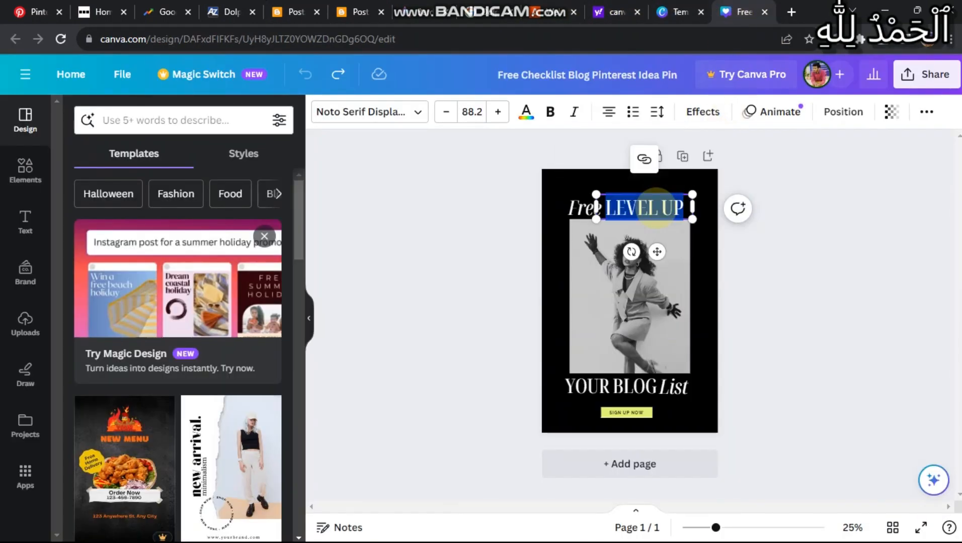
key("ctrl+v")
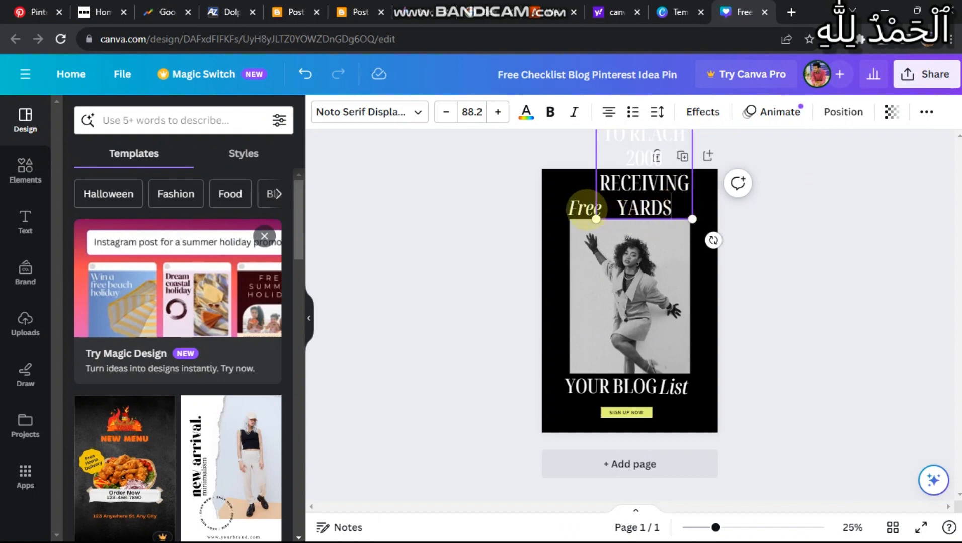
left_click(584, 207)
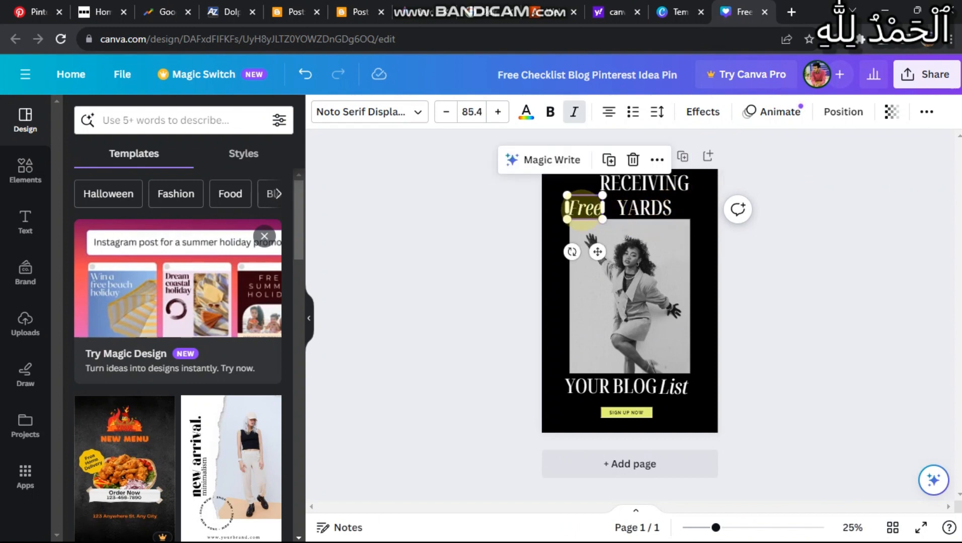
key("Delete")
Bring the pasted headline fully onto the page, widen its text box to the page width, and shift it towards the page's upper part
left_click(624, 183)
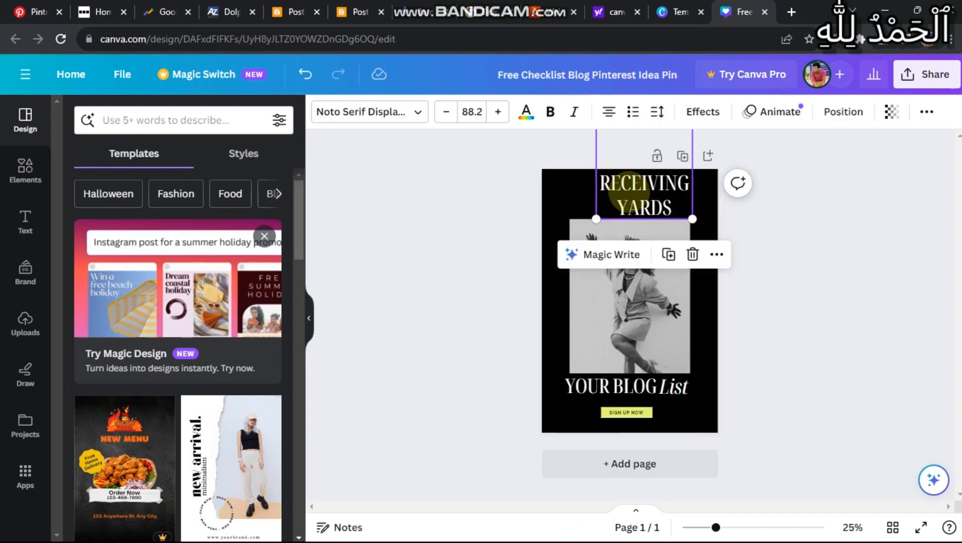
left_click_drag(629, 191, 607, 354)
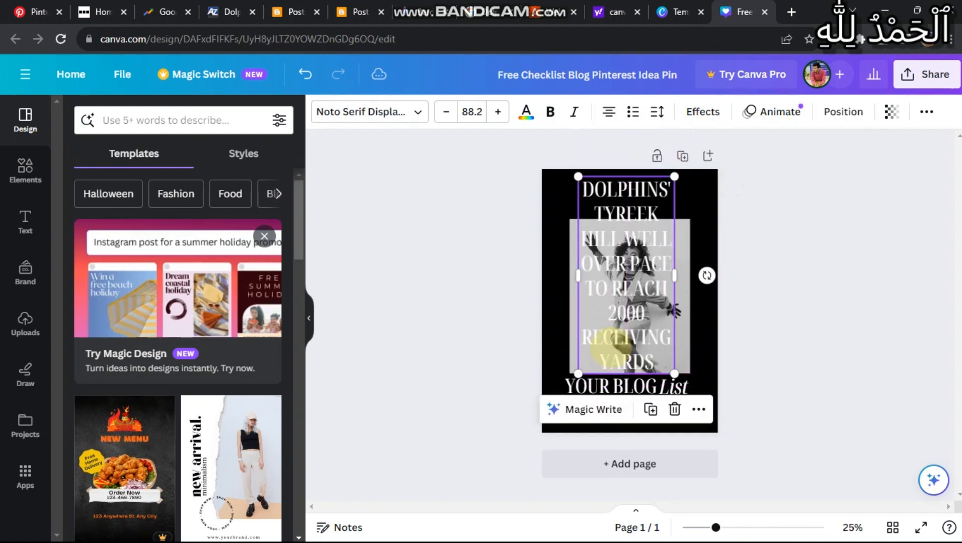
left_click_drag(675, 281, 720, 277)
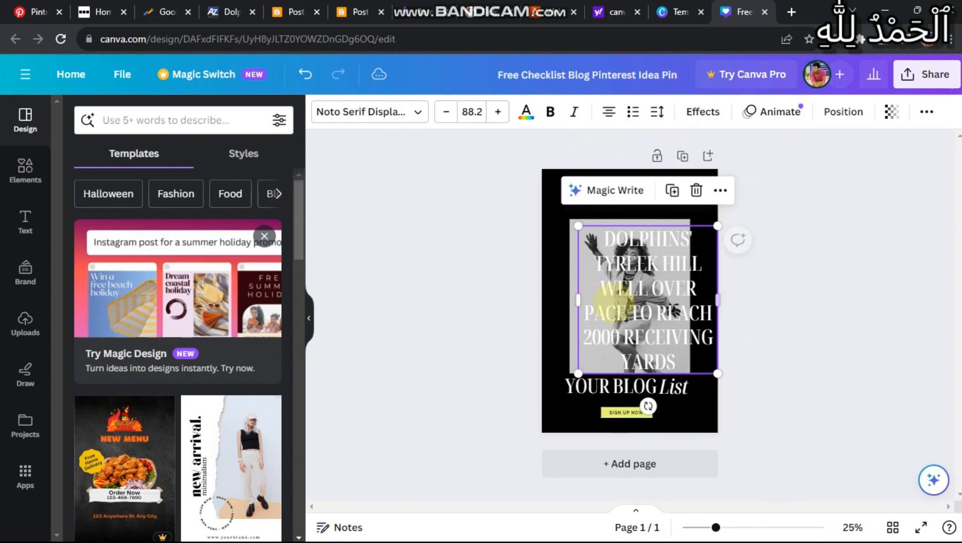
left_click_drag(576, 298, 541, 301)
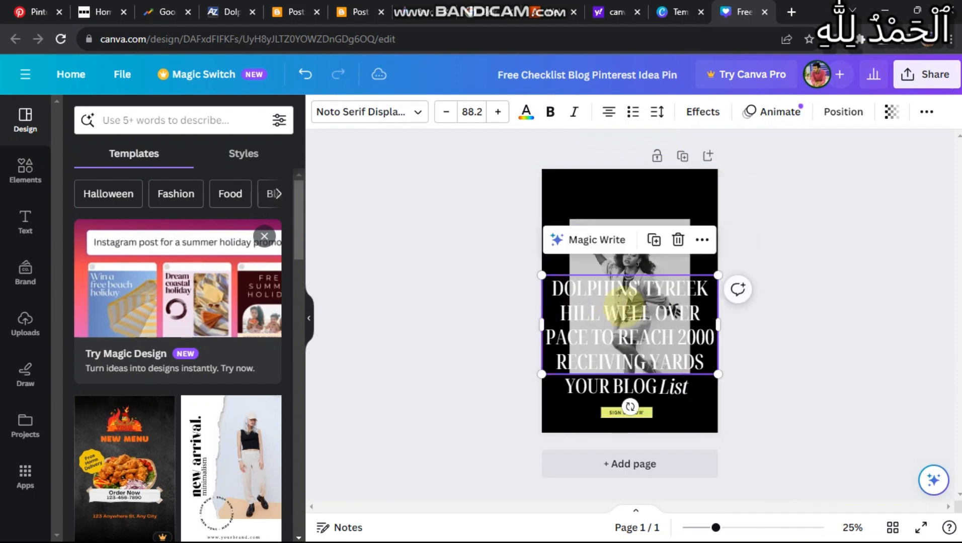
left_click_drag(623, 305, 619, 216)
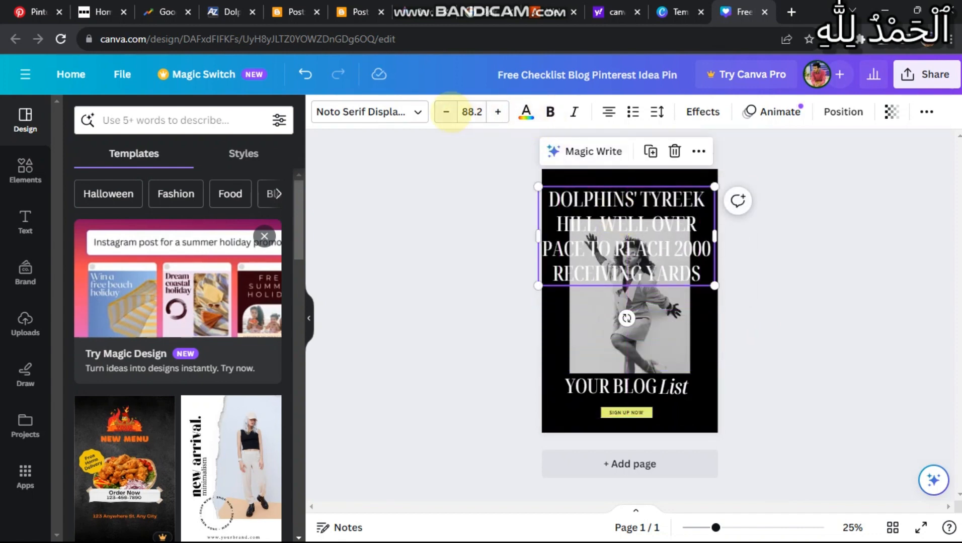
Reduce the headline's font size to 50.2 and place it in the black area above the photo
triple_click(446, 112)
double_click(446, 112)
double_click(446, 112)
double_click(446, 111)
triple_click(446, 112)
double_click(446, 112)
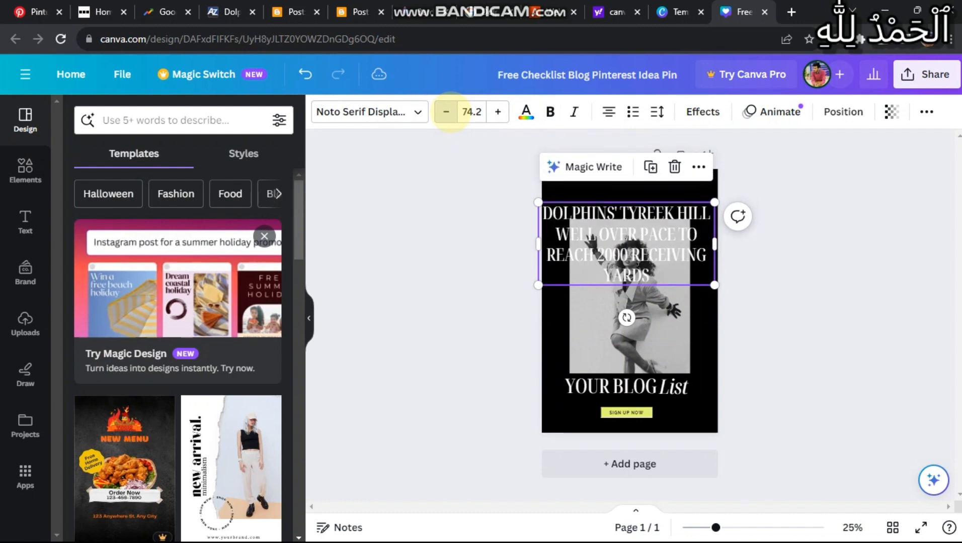
triple_click(446, 112)
triple_click(446, 112)
triple_click(445, 112)
double_click(446, 111)
left_click(451, 111)
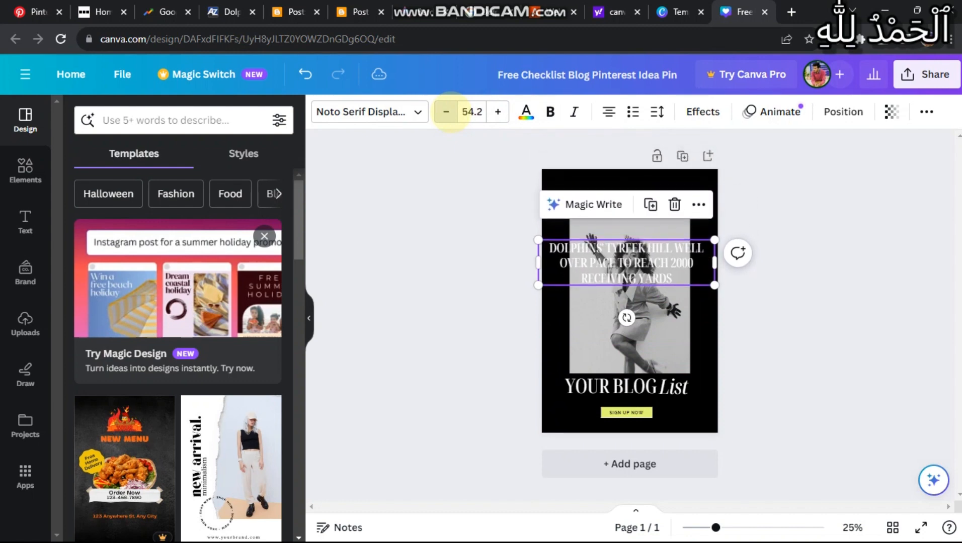
left_click_drag(628, 261, 627, 190)
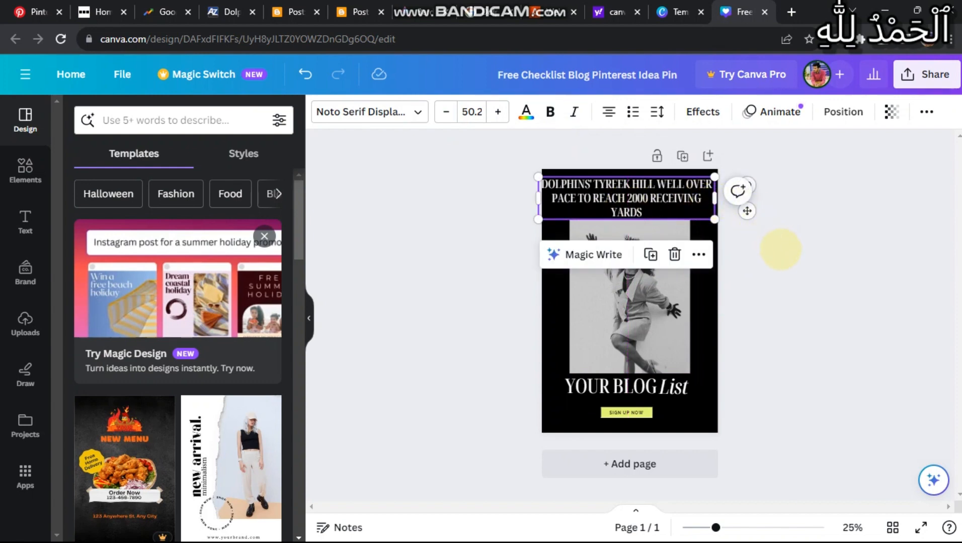
left_click(780, 249)
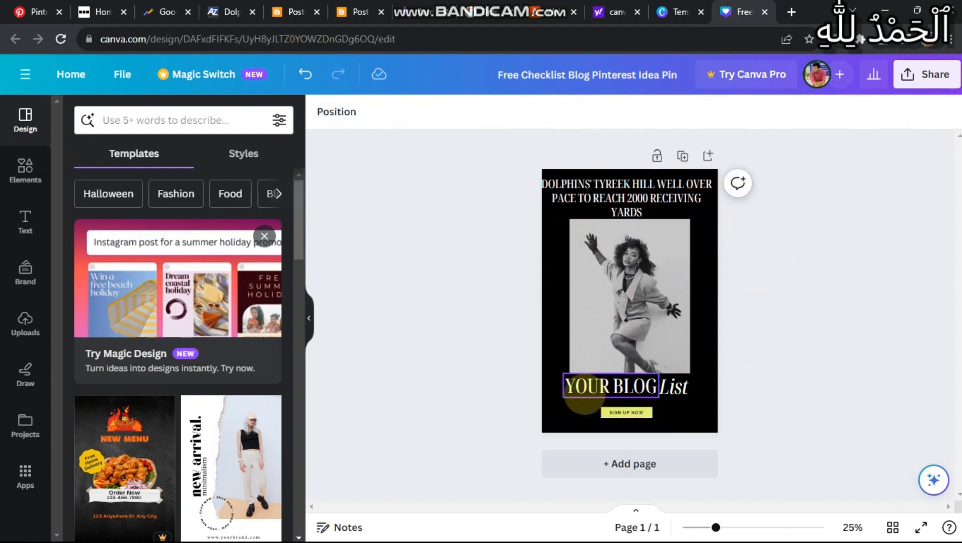
left_click(583, 388)
key("Delete")
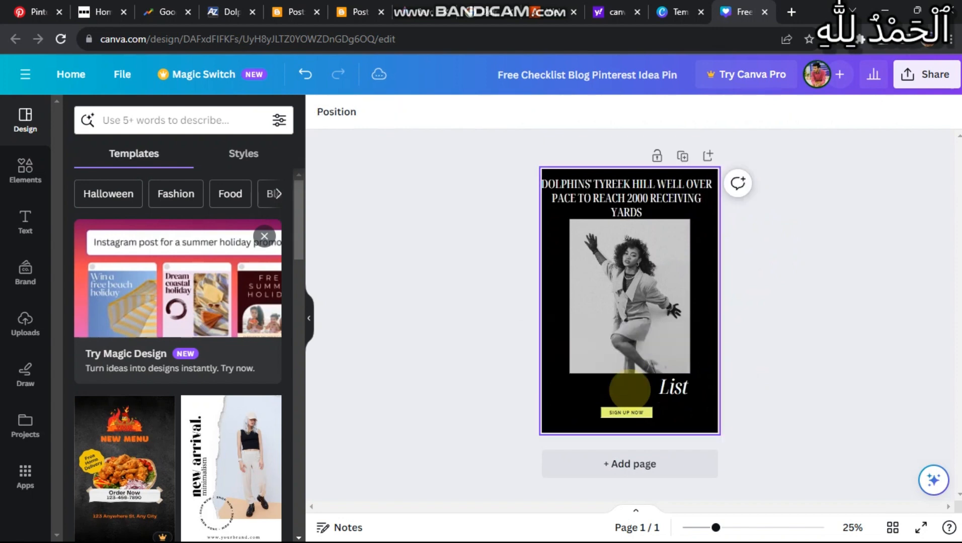
left_click(673, 388)
key("Delete")
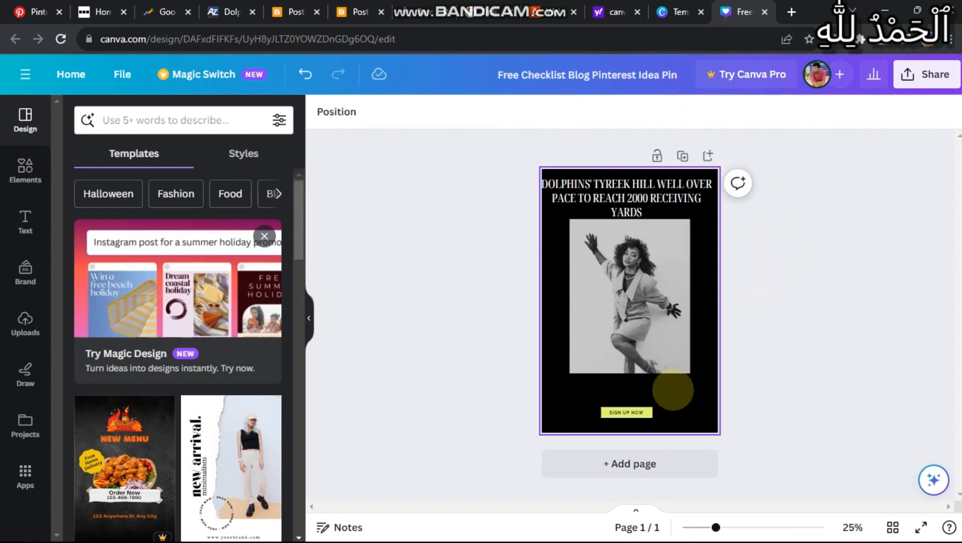
left_click(627, 413)
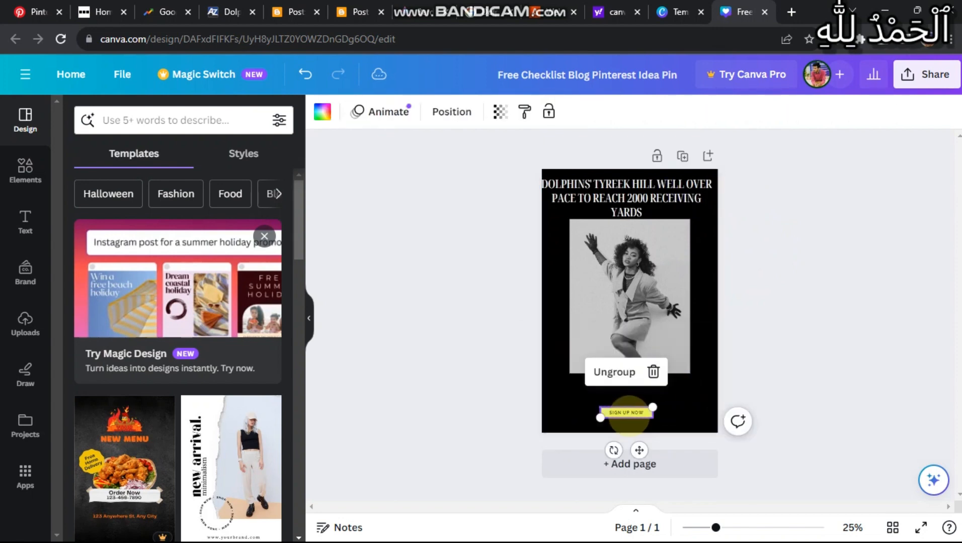
key("Delete")
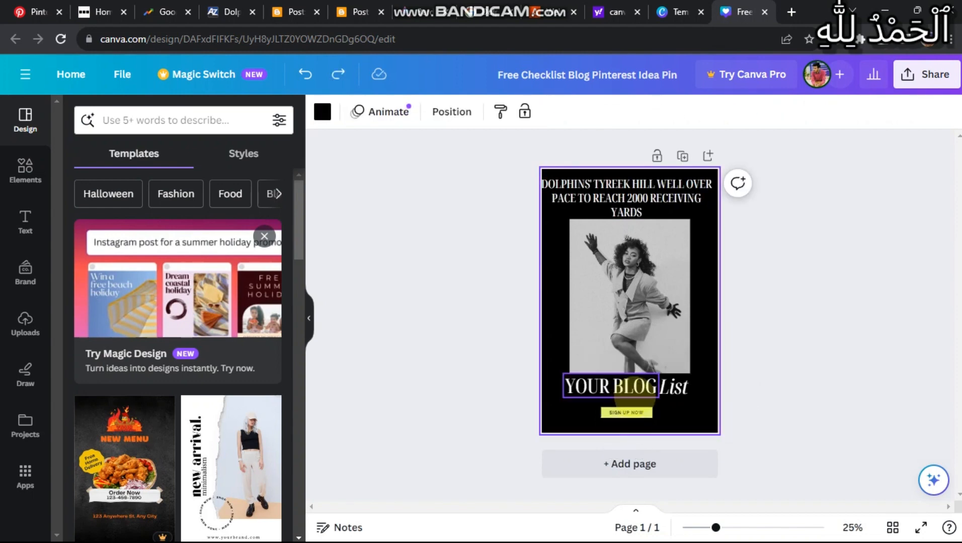
Delete the yellow SIGN UP NOW label group beneath the YOUR BLOG List text
left_click(626, 410)
left_click(629, 412)
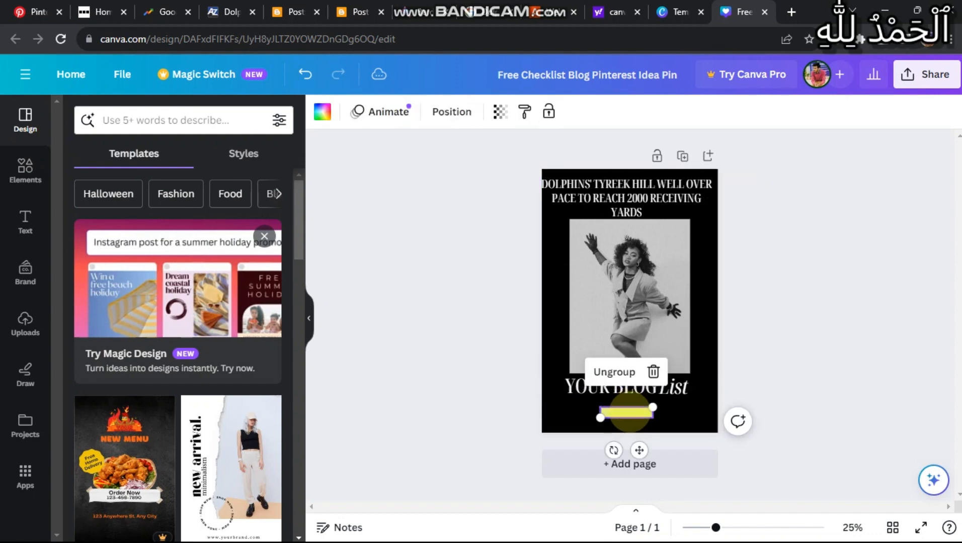
key("Delete")
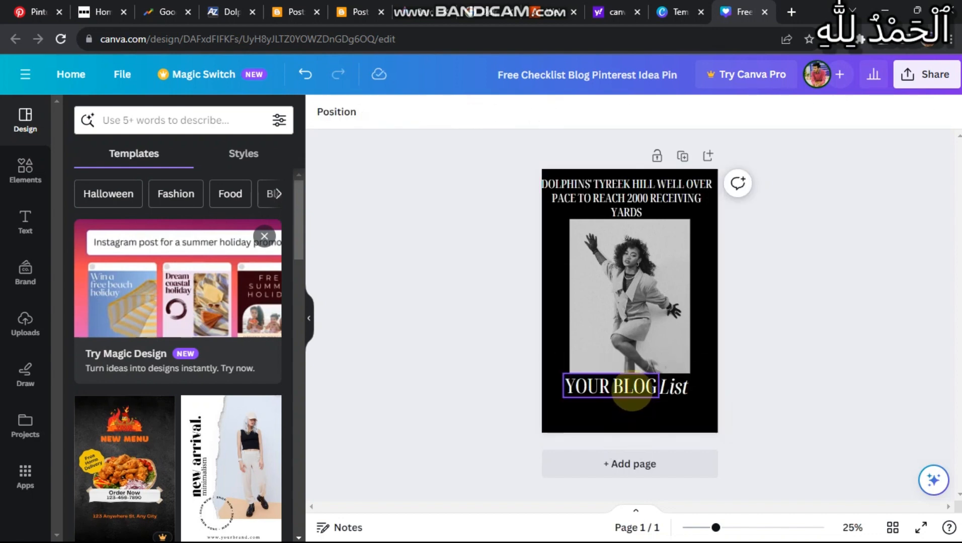
Switch to Blogger, reopen the published Tyreek Hill post from the posts list, and show it in Compose view
left_click(624, 389)
left_click(294, 12)
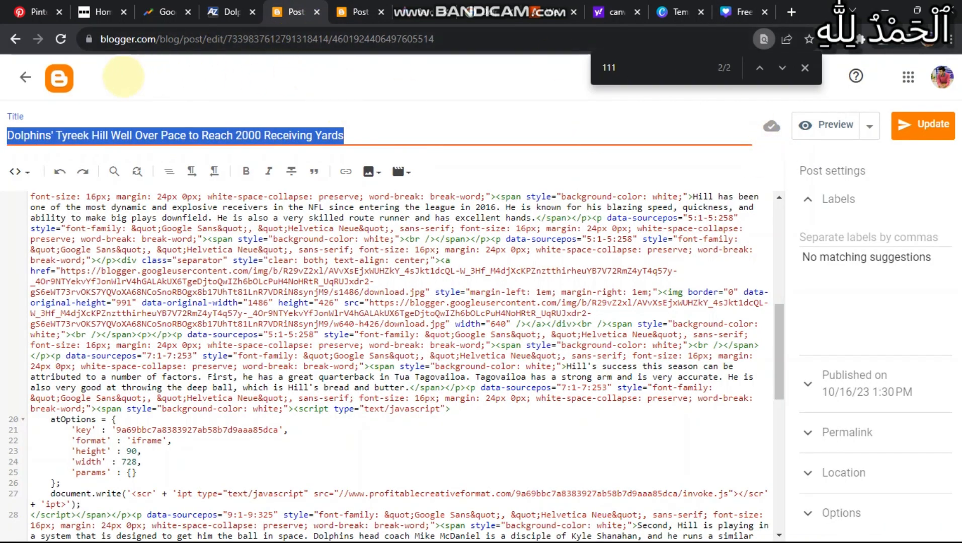
left_click(26, 77)
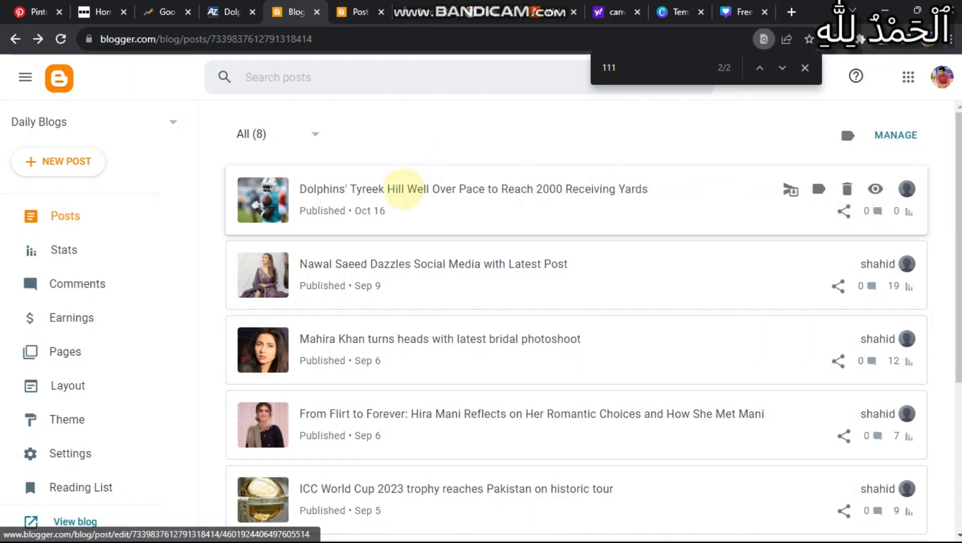
left_click(403, 190)
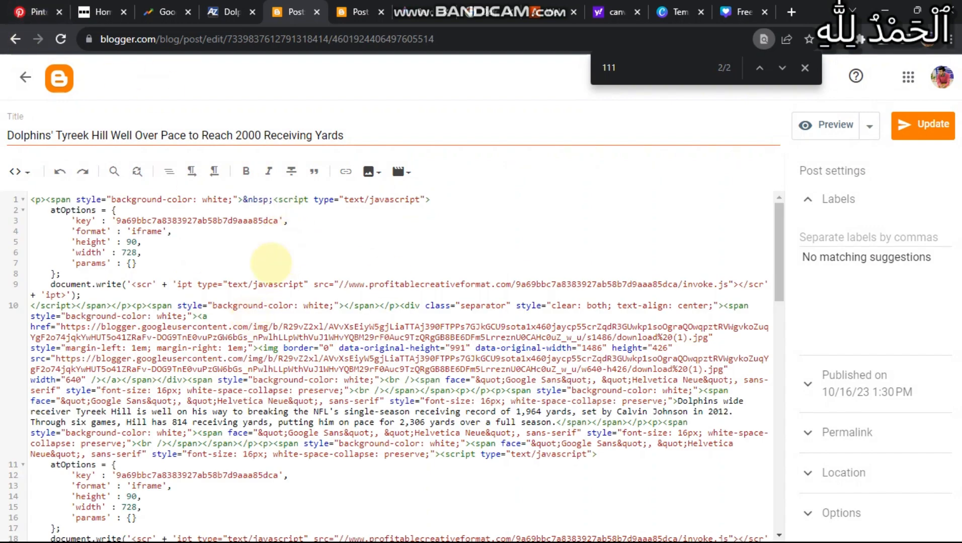
left_click(19, 172)
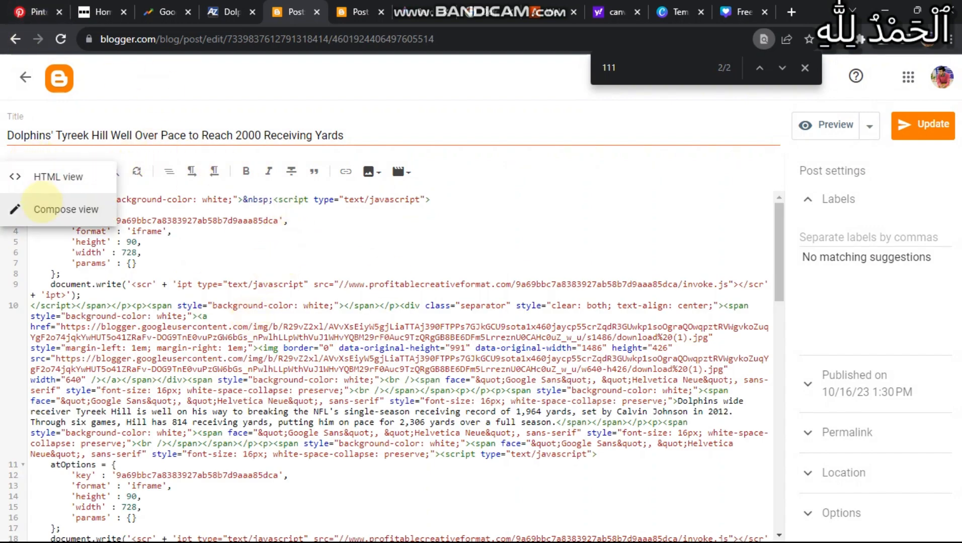
left_click(41, 206)
scroll(430, 376, "down", 5)
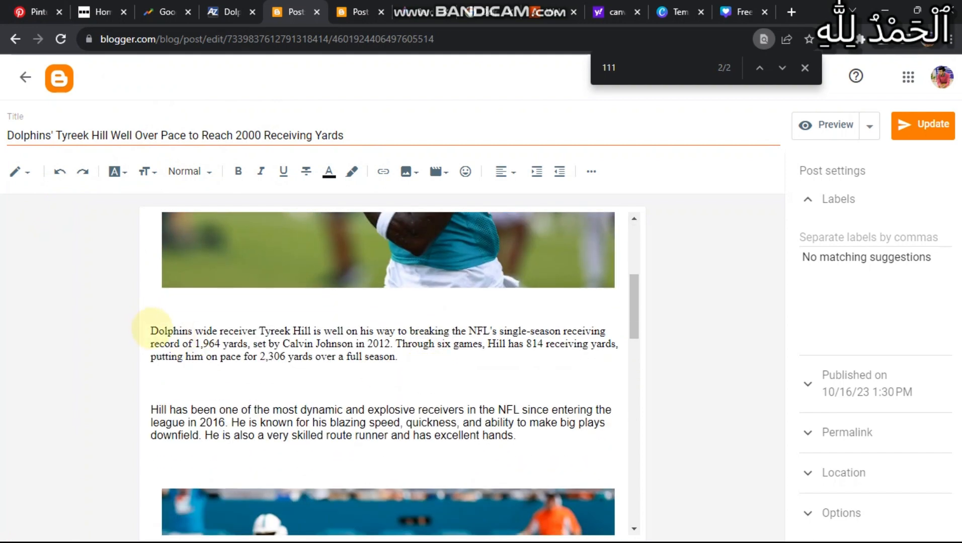
Copy the phrase "Dolphins wide receiver Tyreek Hill" from the post's first paragraph and paste it into the Canva design
left_click_drag(152, 328, 311, 328)
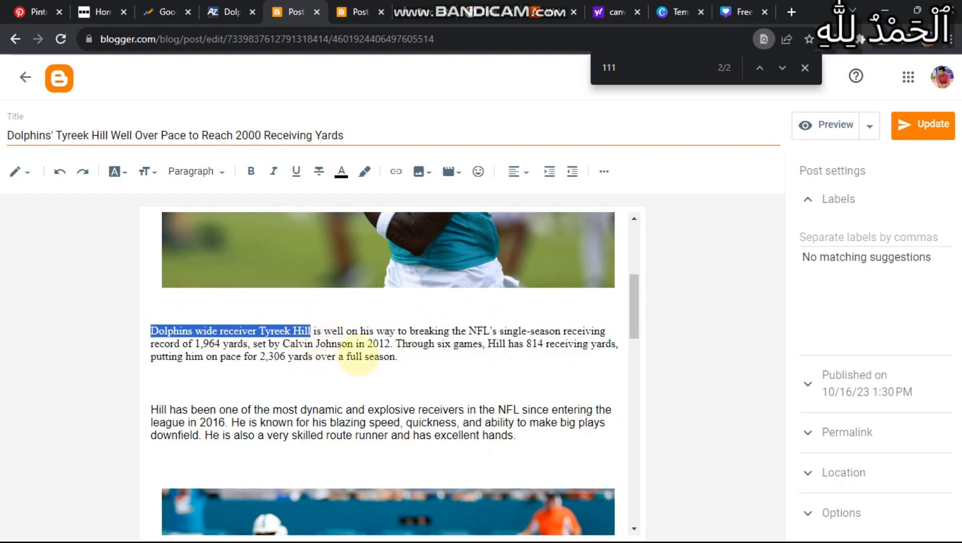
left_click(744, 12)
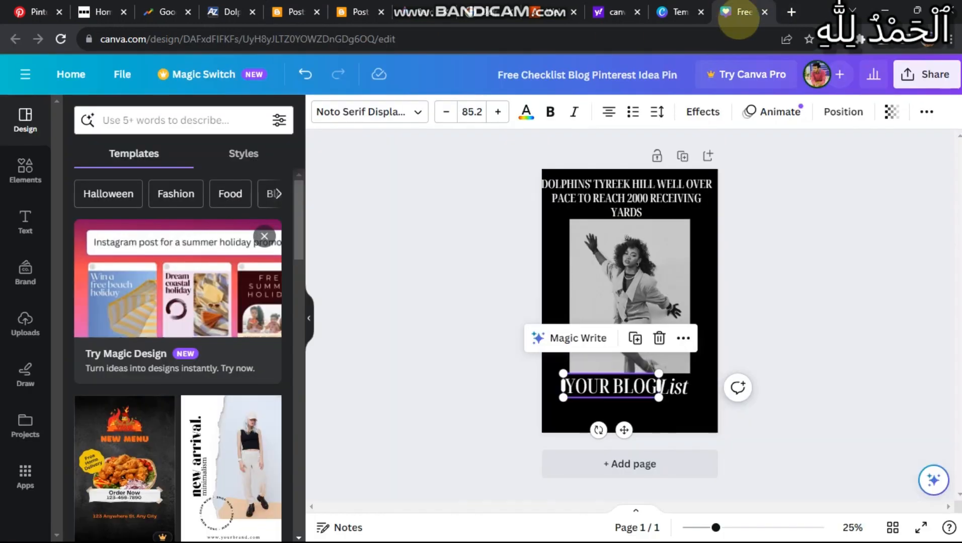
type("DOLPHINS WIDE RECEIVER TYREEK HILL")
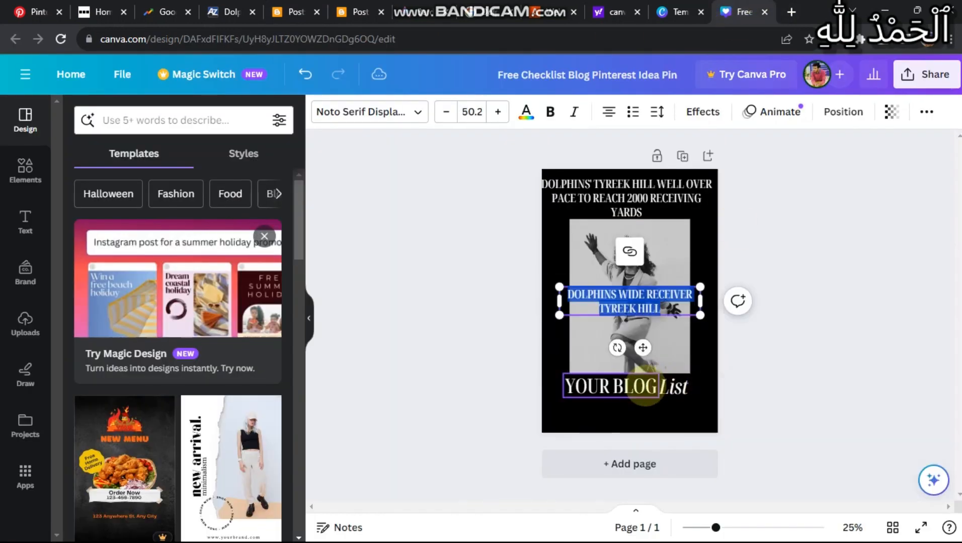
Delete the List and YOUR BLOG texts, and move the DOLPHINS WIDE RECEIVER TYREEK HILL text into the black area below the photo
left_click(674, 387)
key("Delete")
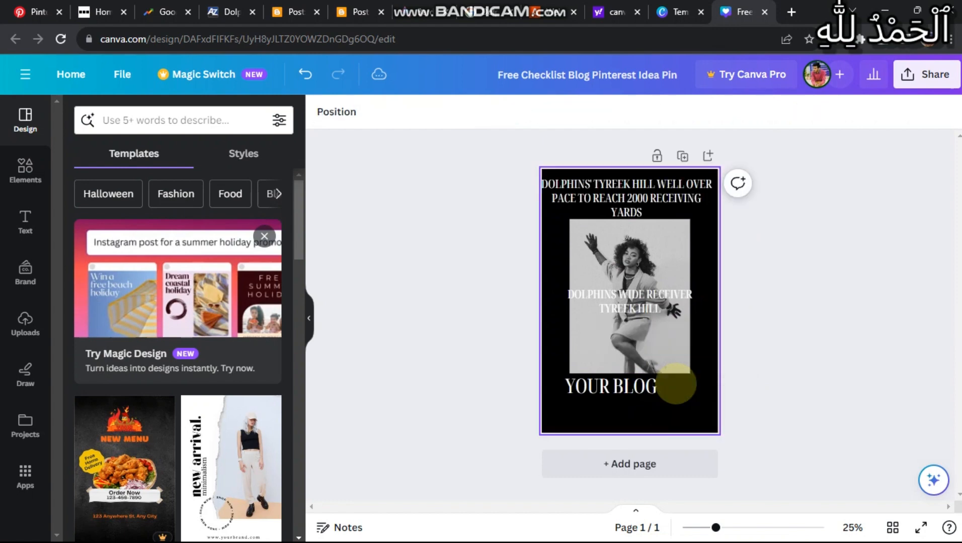
left_click(637, 392)
key("Delete")
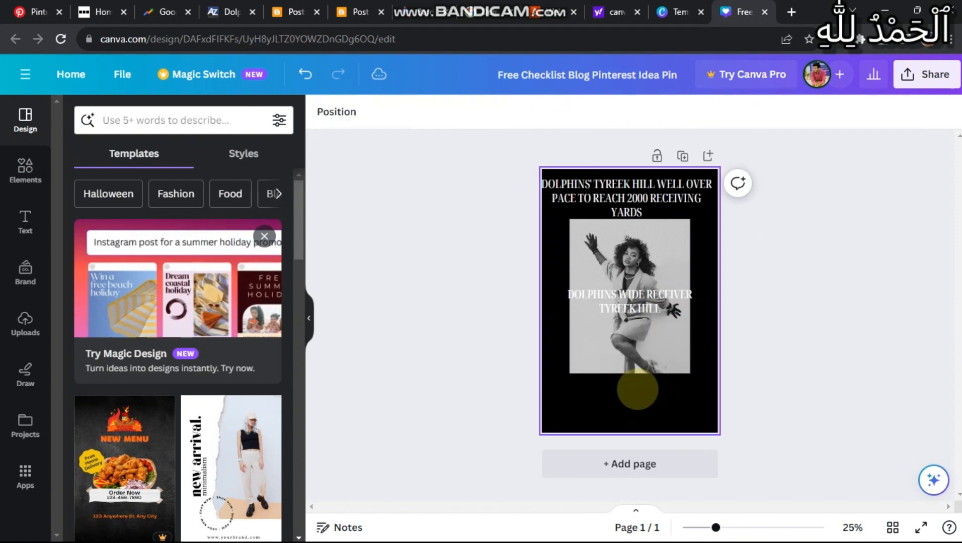
left_click_drag(636, 319, 639, 398)
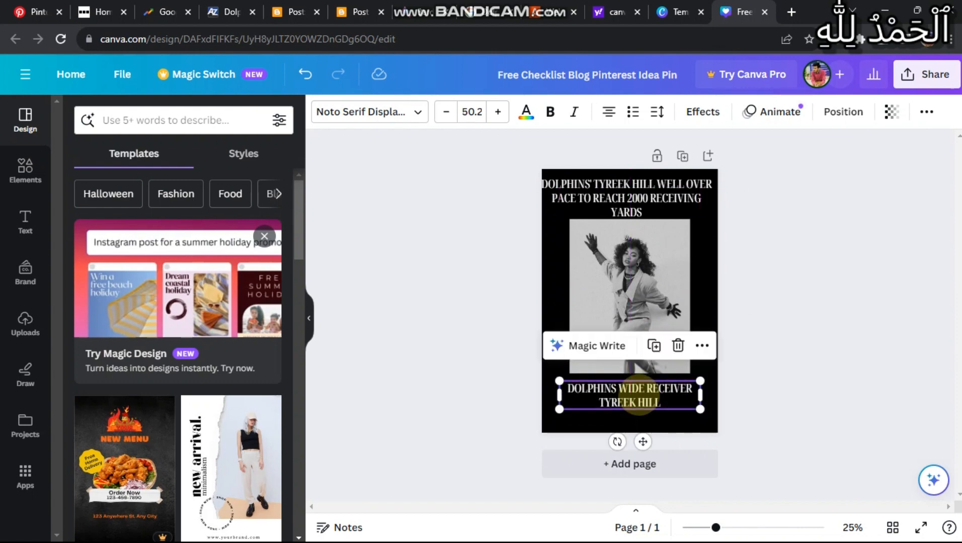
left_click(784, 341)
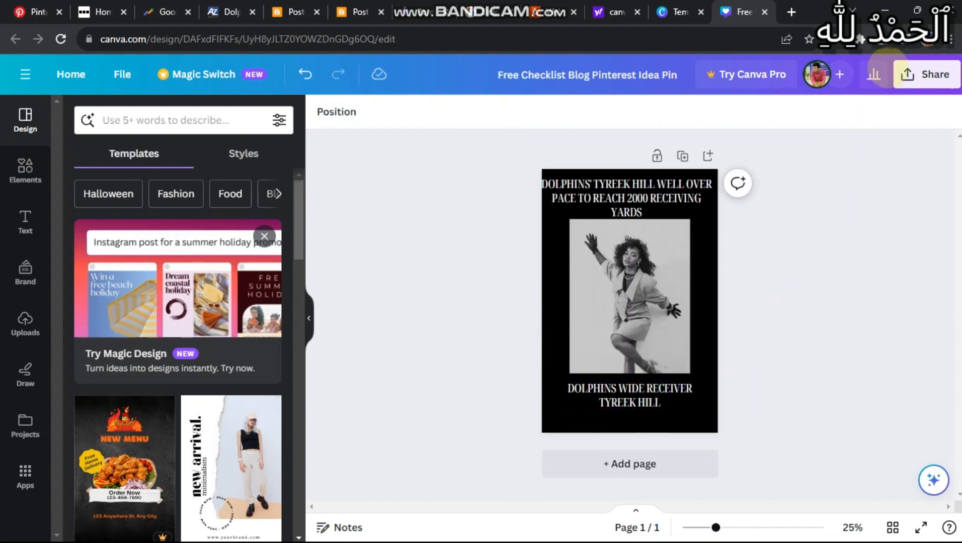
left_click(926, 74)
left_click(447, 296)
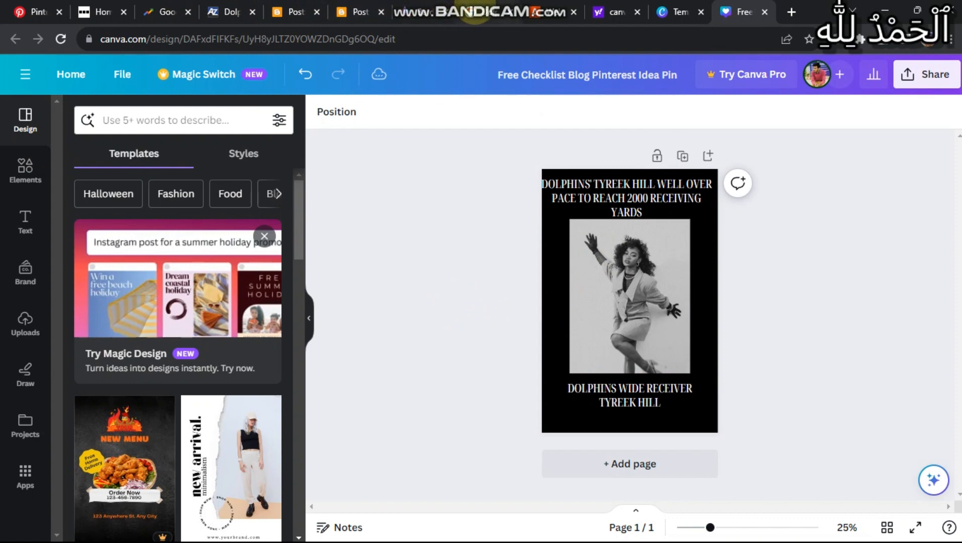
Copy the NBC Sports photo of Tyreek Hill from Google Images and replace the template's black-and-white photo with it in Canva
left_click(432, 11)
right_click(893, 236)
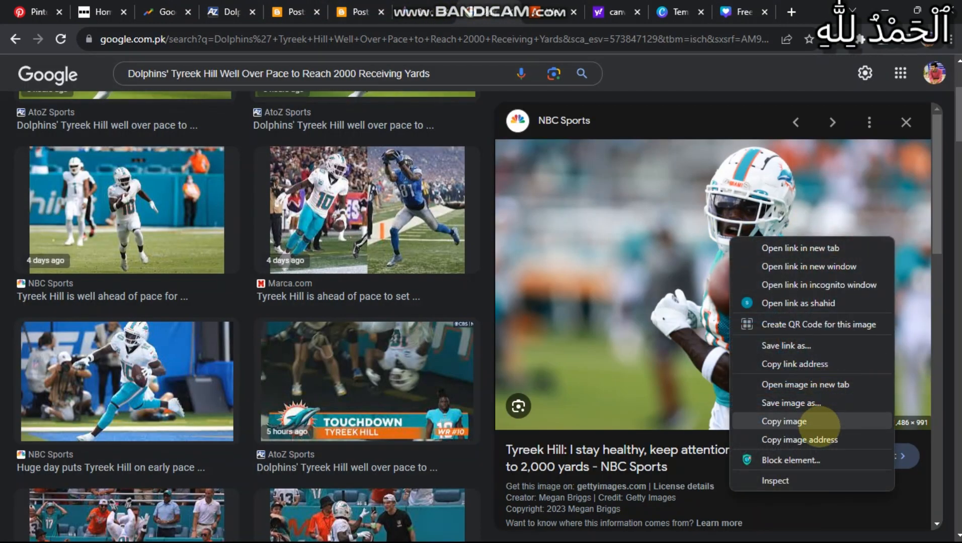
left_click(820, 422)
left_click(740, 11)
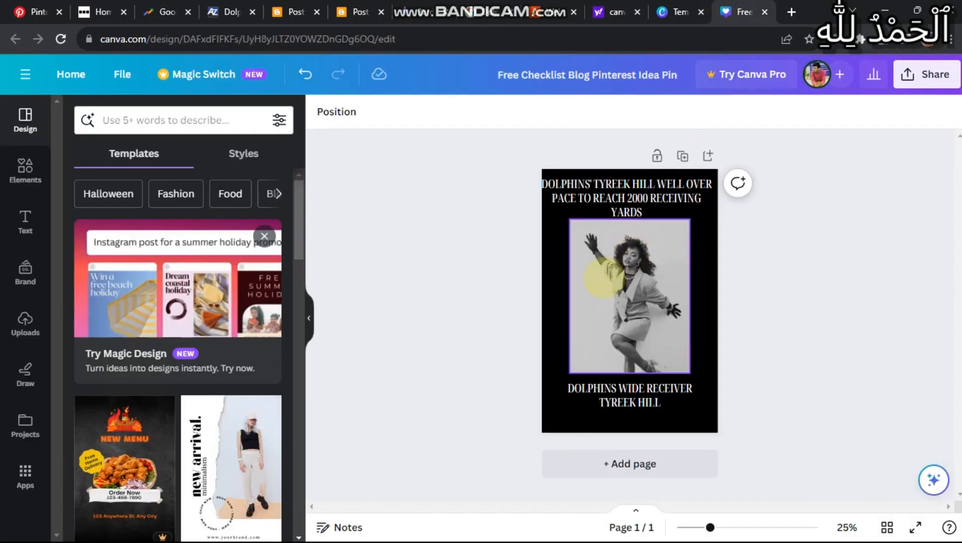
left_click(629, 296)
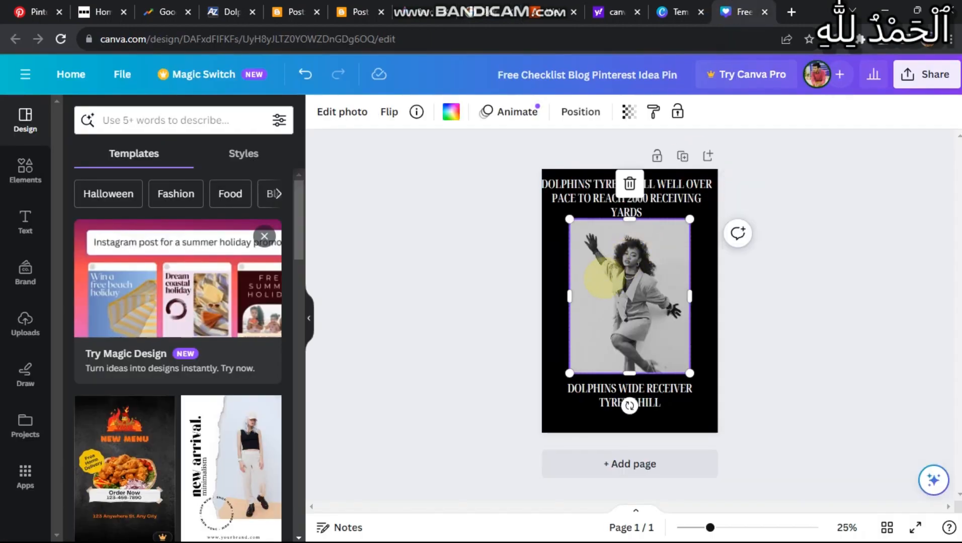
key("ctrl+v")
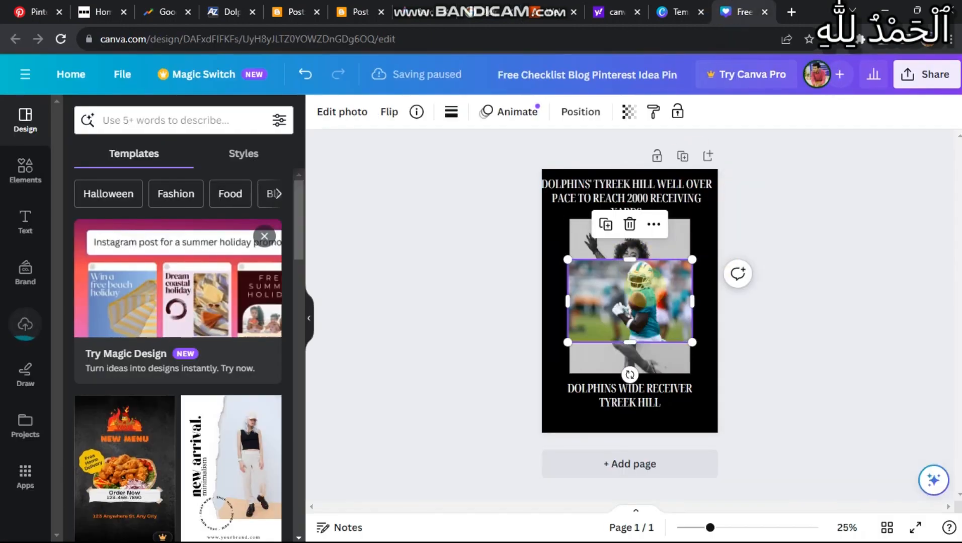
left_click(745, 272)
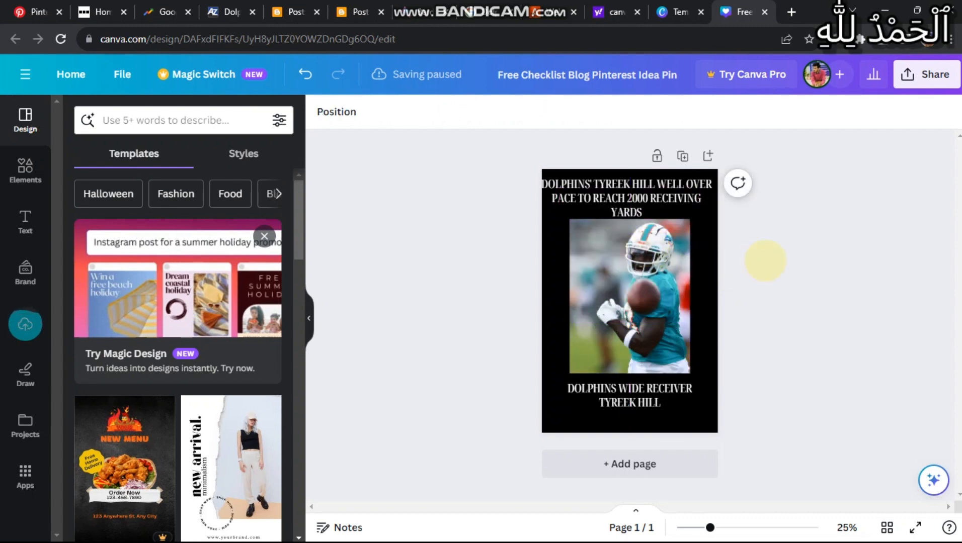
Download the finished Pin design from Canva as a PNG file
left_click(928, 74)
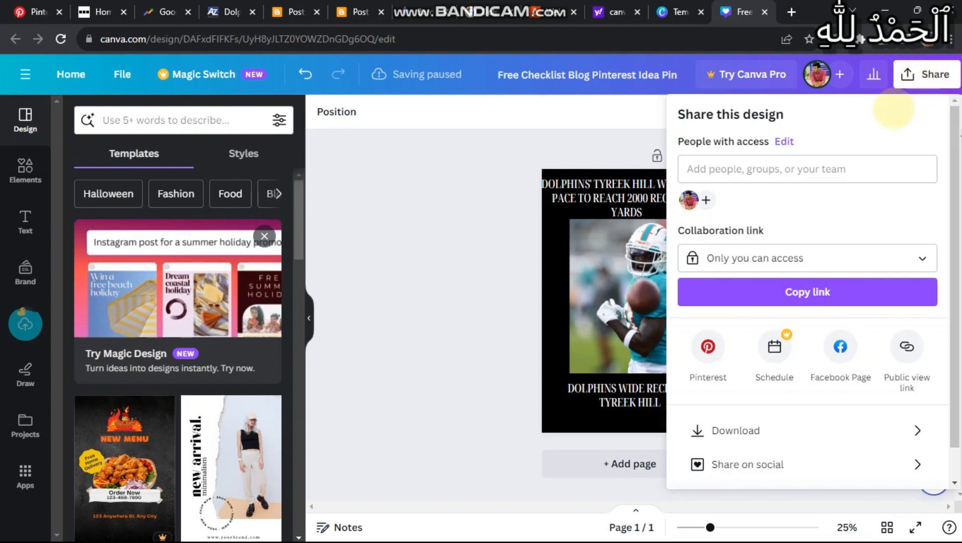
left_click(775, 428)
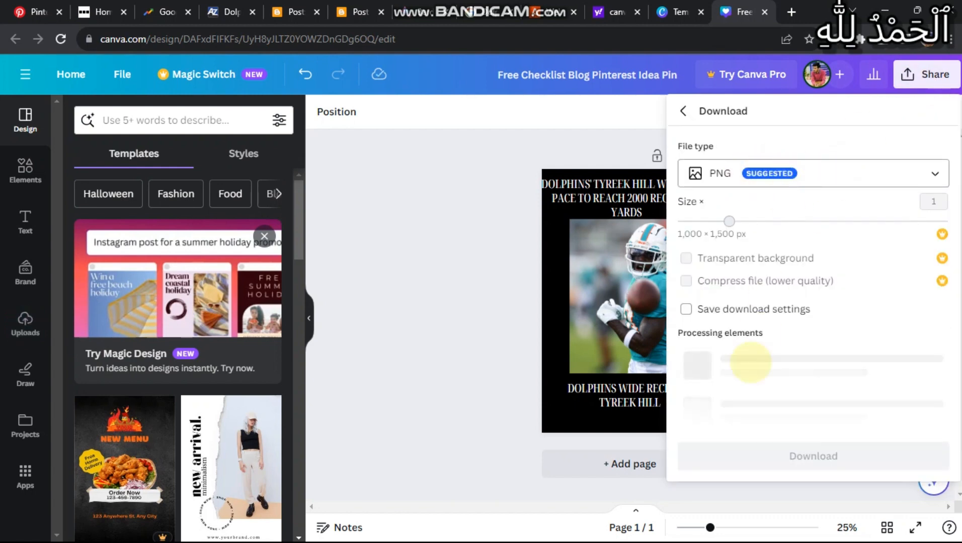
left_click(782, 350)
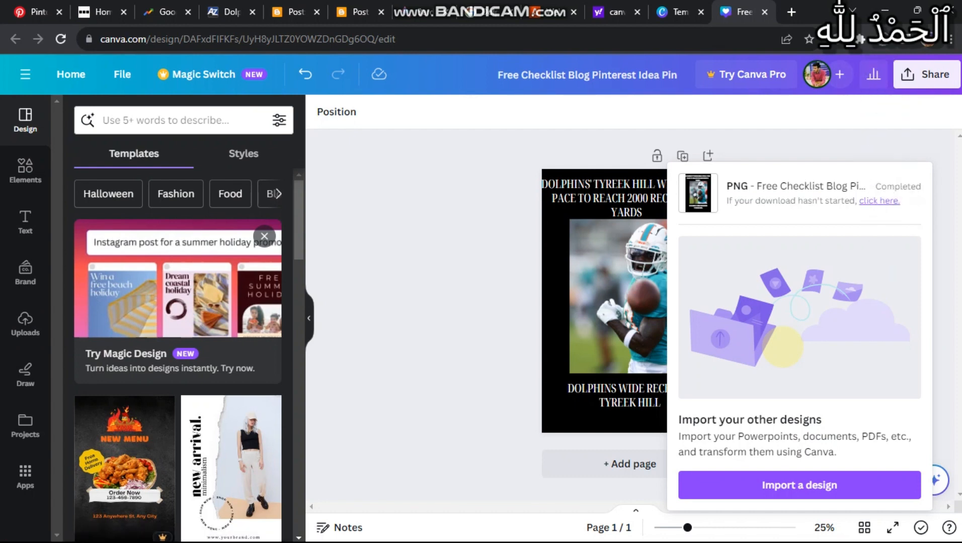
Switch to the Pinterest Pin builder and upload the Free Checklist Blog Pinterest Idea Pin image from the Downloads folder
left_click(40, 11)
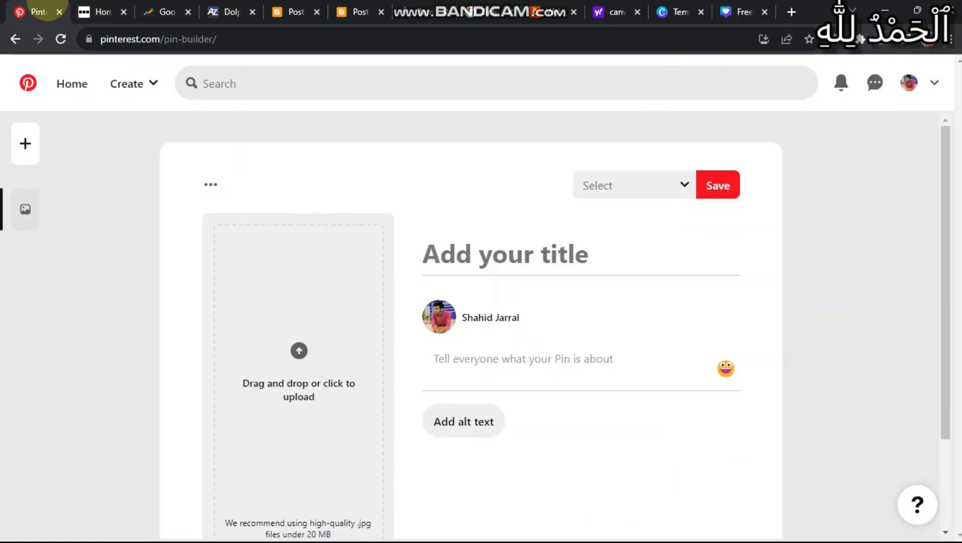
scroll(470, 247, "down", 2)
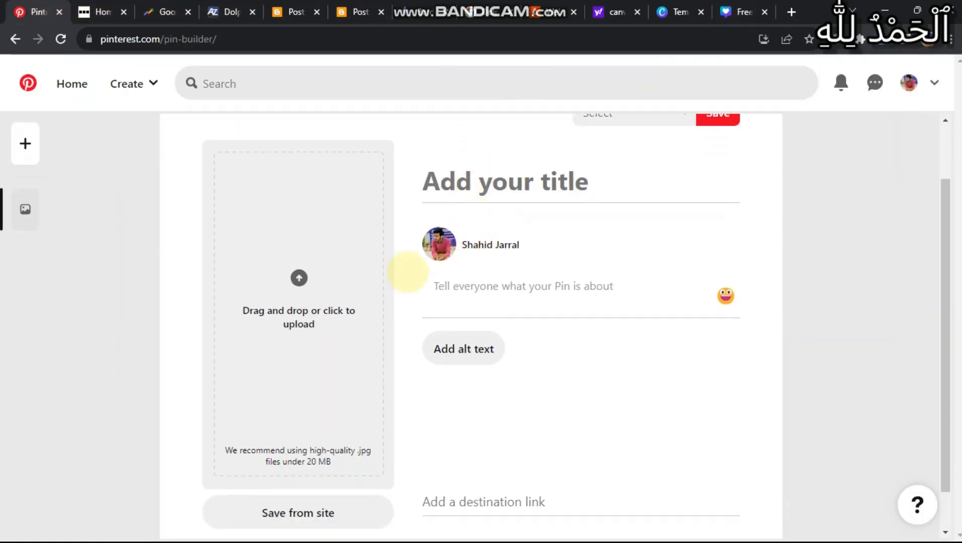
left_click(318, 280)
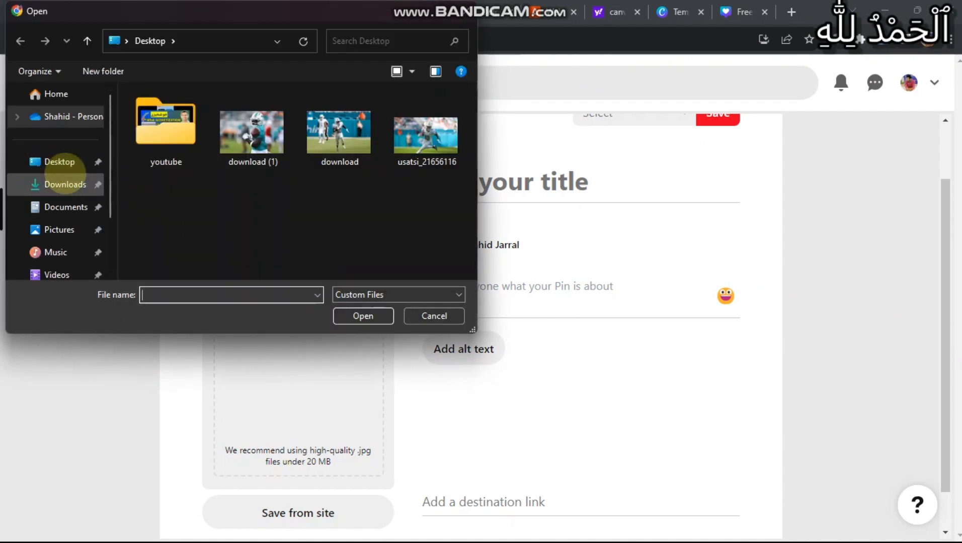
left_click(64, 182)
left_click(293, 116)
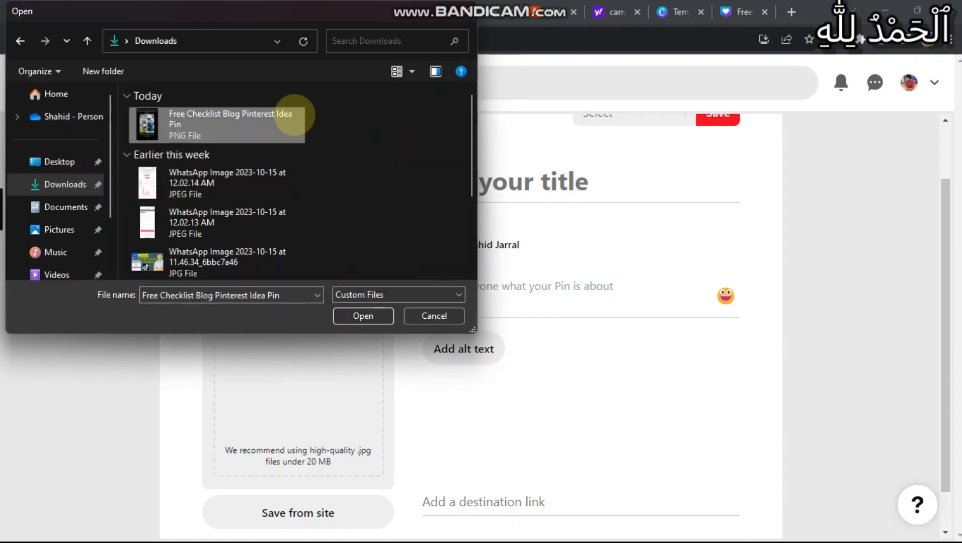
double_click(293, 116)
Set the Pin's title to "Dolphins' Tyreek Hill Well Over Pace to Reach 2000 Receiving Yards", copied from the Blogger post title
left_click(536, 168)
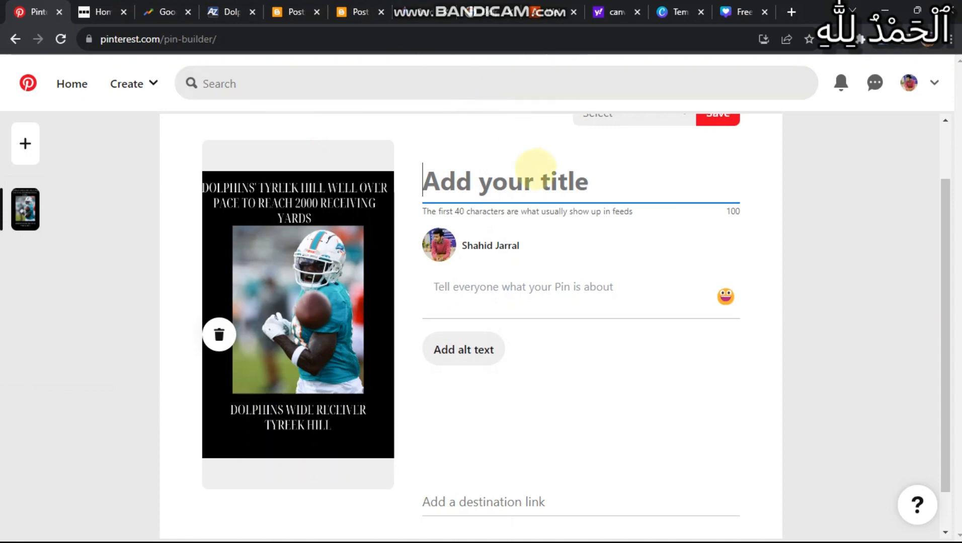
left_click(294, 11)
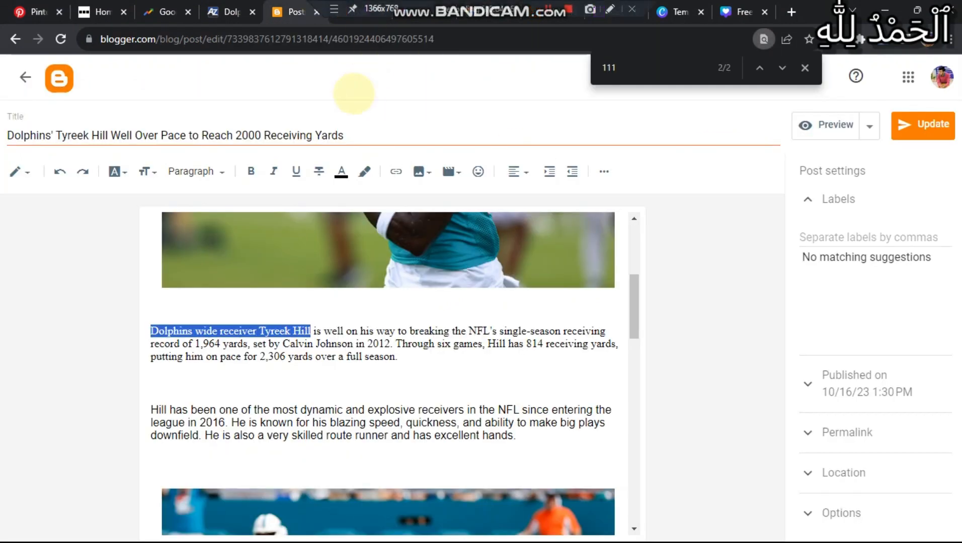
left_click_drag(355, 132, 6, 121)
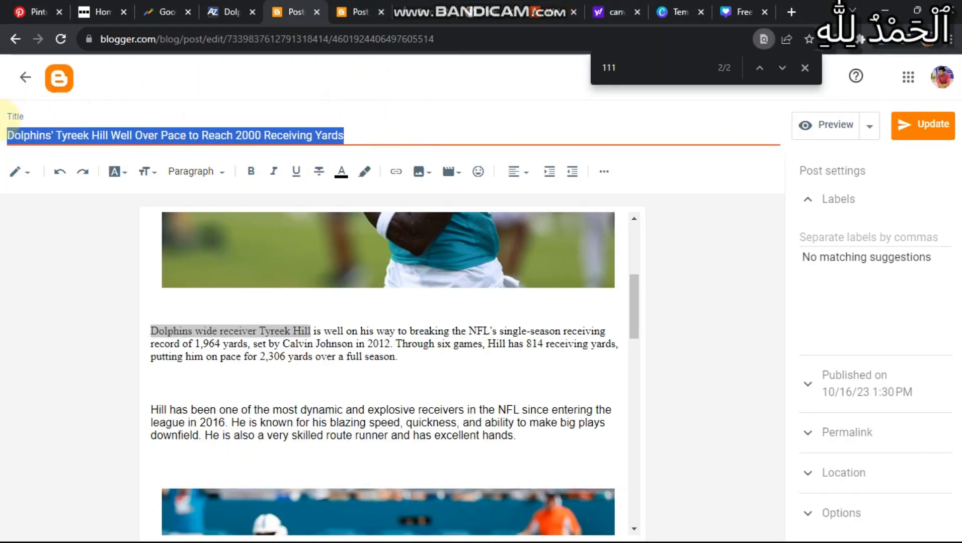
left_click(33, 12)
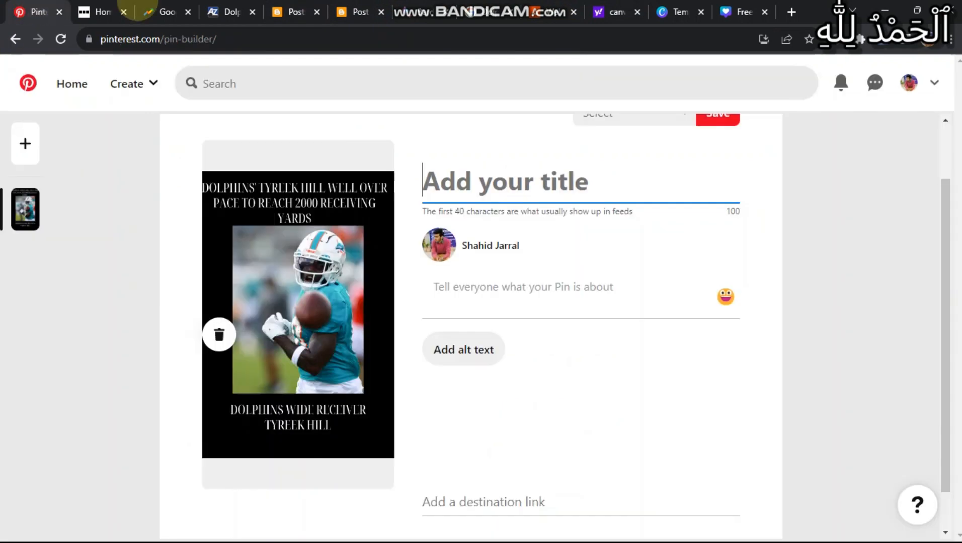
key("ctrl+v")
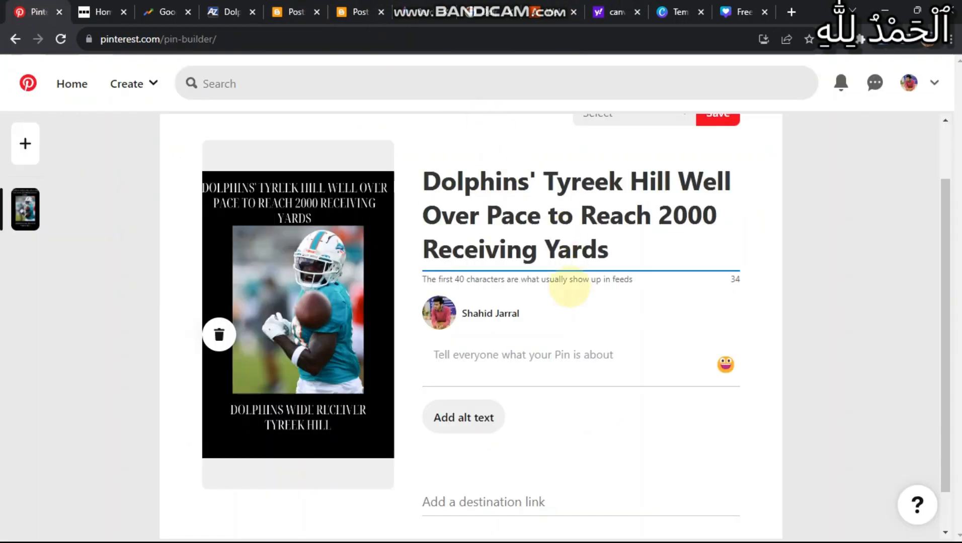
Fill the Pin's description with the first sentence of the Blogger post, from "Dolphins wide receiver Tyreek Hill" to "in 2012."
scroll(566, 286, "down", 1)
left_click(561, 308)
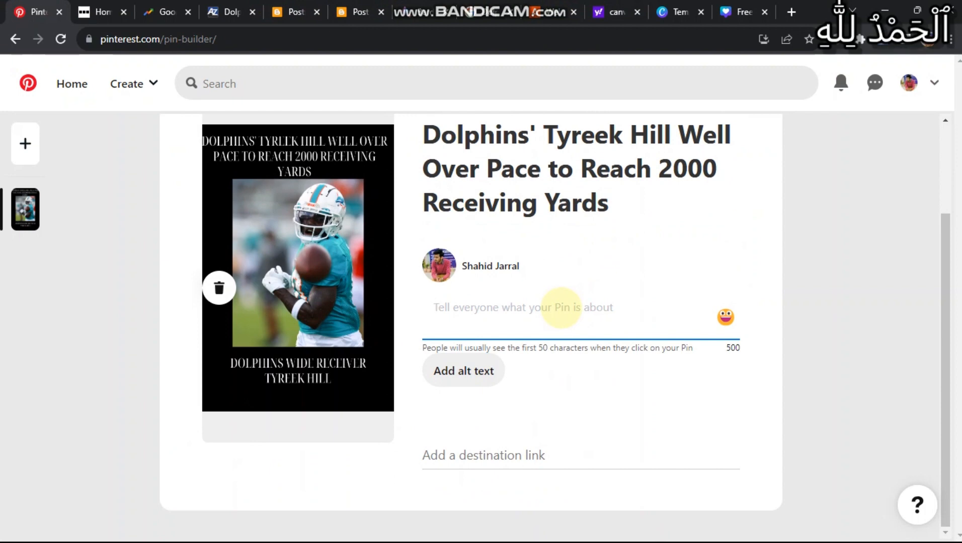
left_click(295, 12)
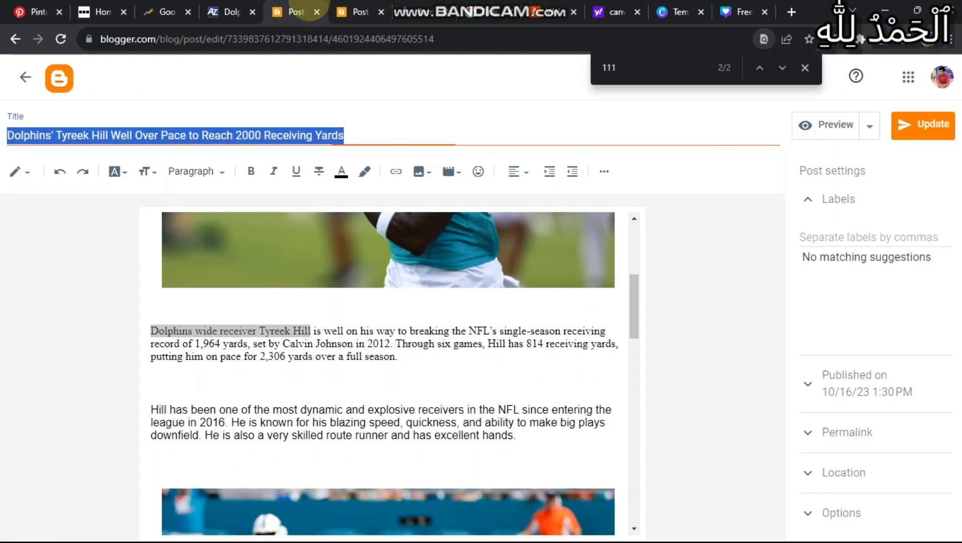
left_click_drag(154, 326, 408, 343)
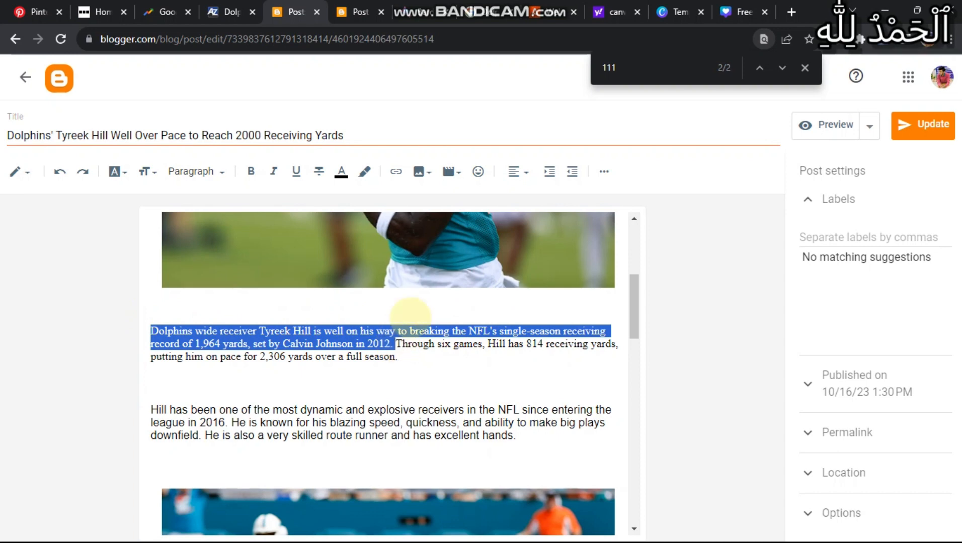
left_click(33, 12)
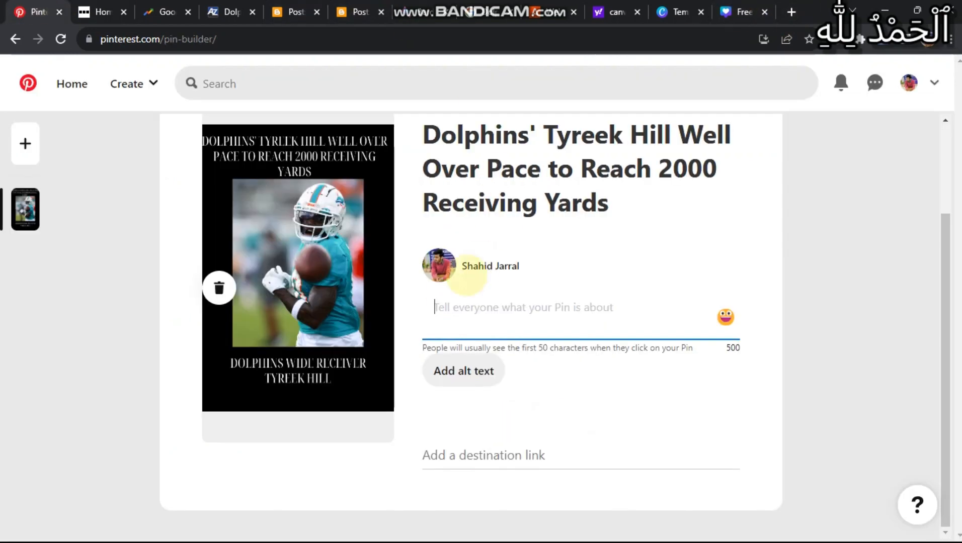
key("ctrl+v")
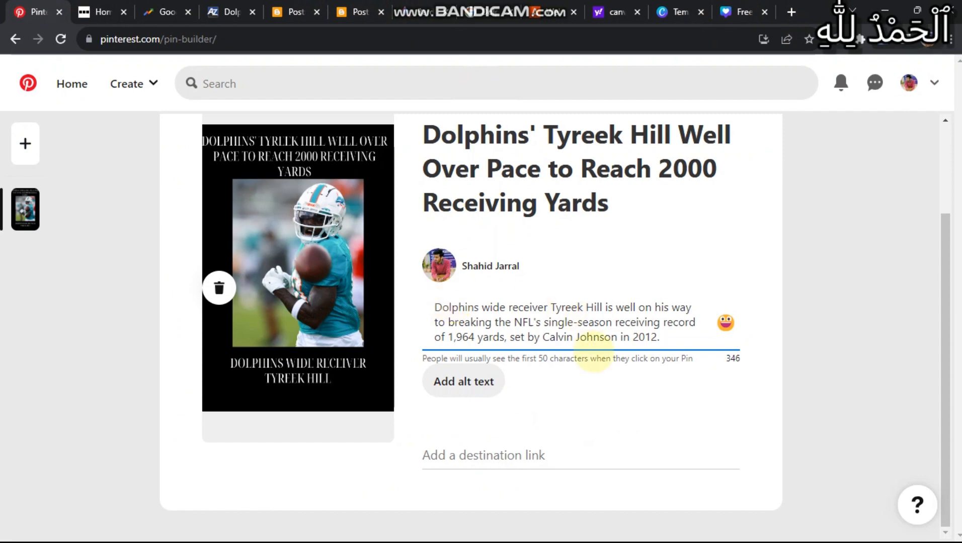
Add the alt text "READ MORE" to the Pin
left_click(468, 382)
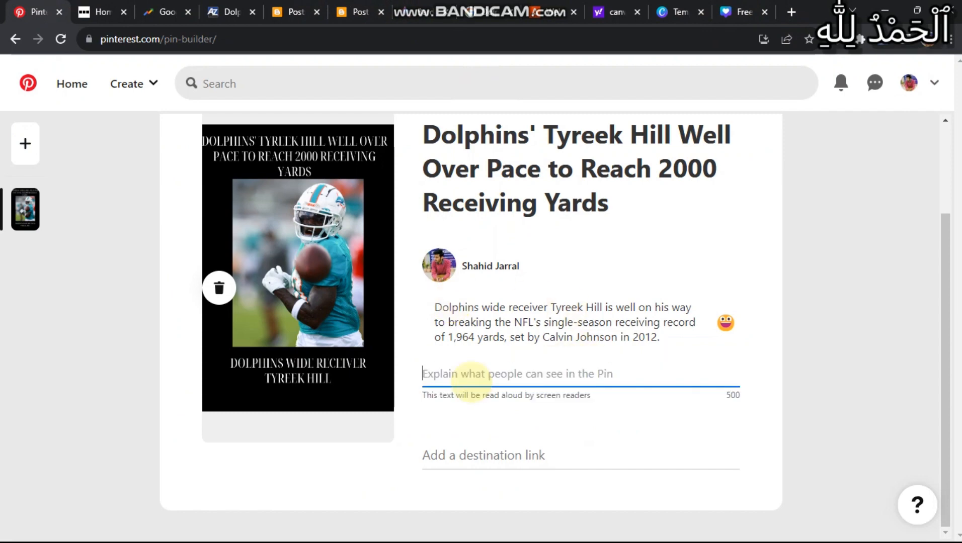
type("READ MORE")
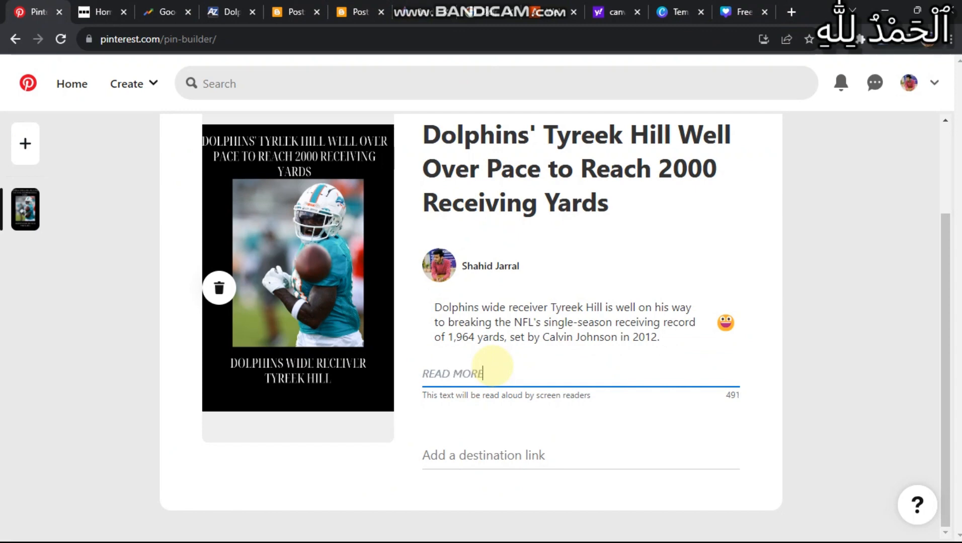
Set the Pin's destination link to the address of the Blogger post preview, copied from the open preview page
left_click(527, 455)
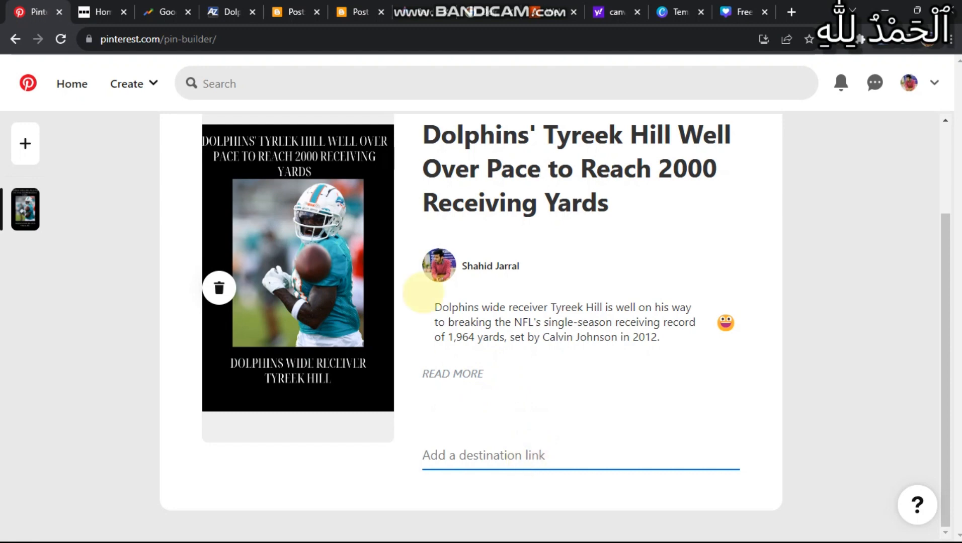
left_click(355, 12)
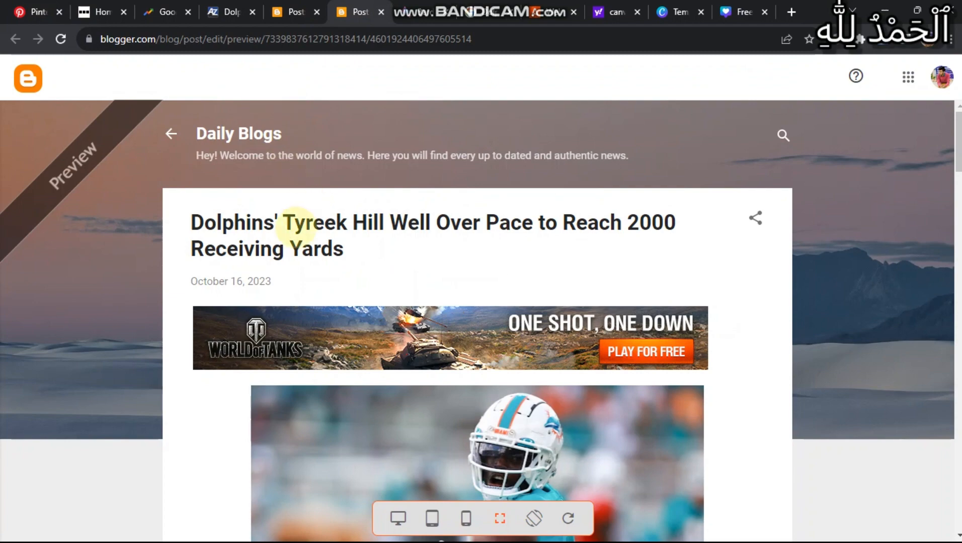
scroll(297, 229, "down", 15)
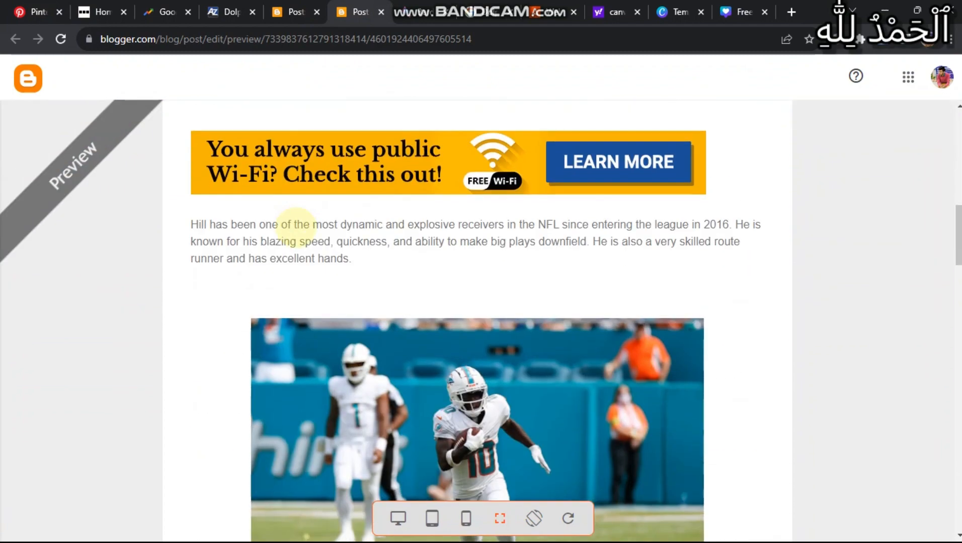
scroll(254, 121, "up", 15)
left_click(227, 40)
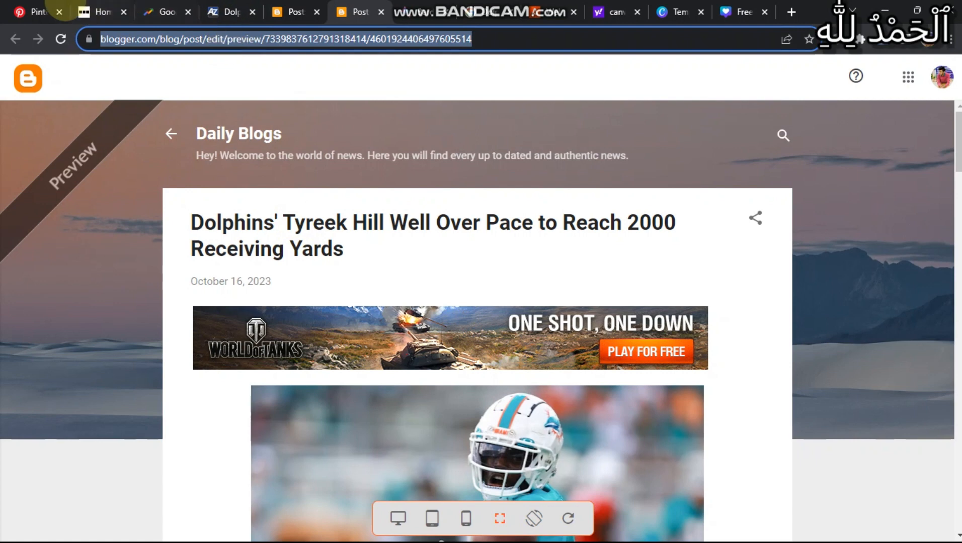
left_click(35, 11)
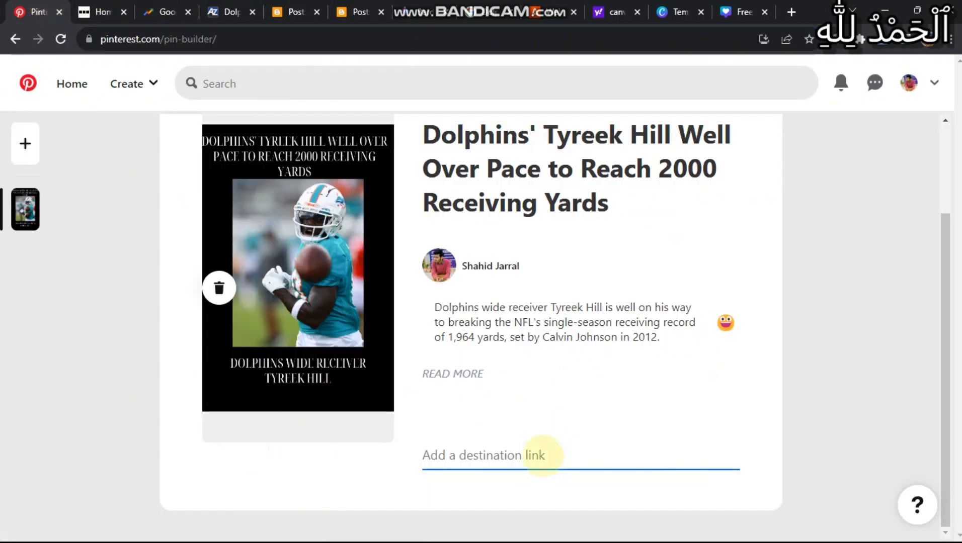
key("ctrl+v")
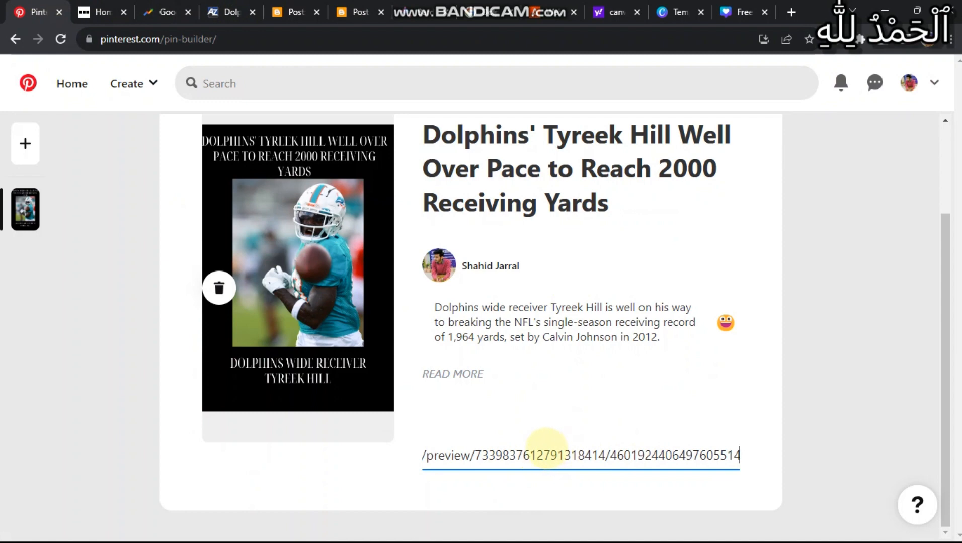
left_click(374, 12)
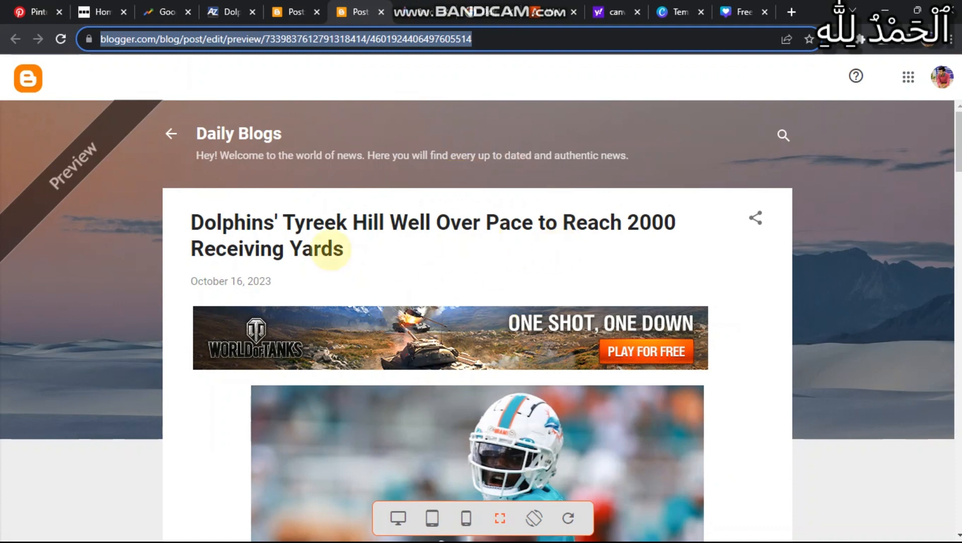
left_click(33, 12)
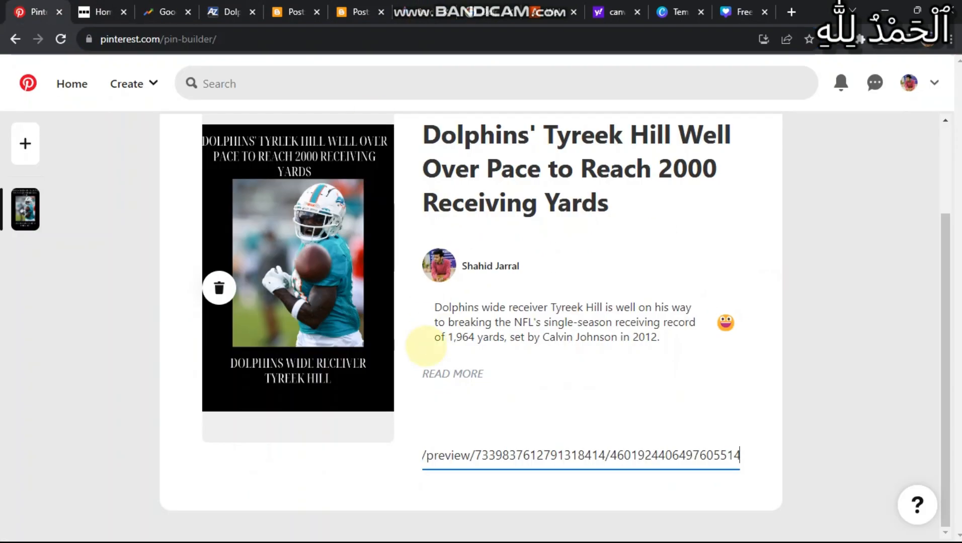
Review the Pin's board choices and extra options, along with its image, title, description, alt text and destination link
scroll(827, 271, "up", 3)
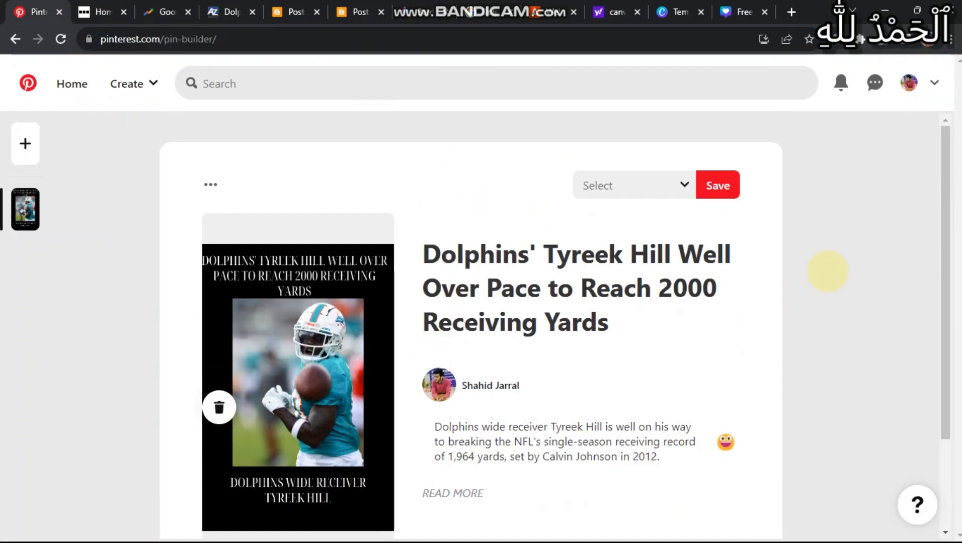
left_click(679, 184)
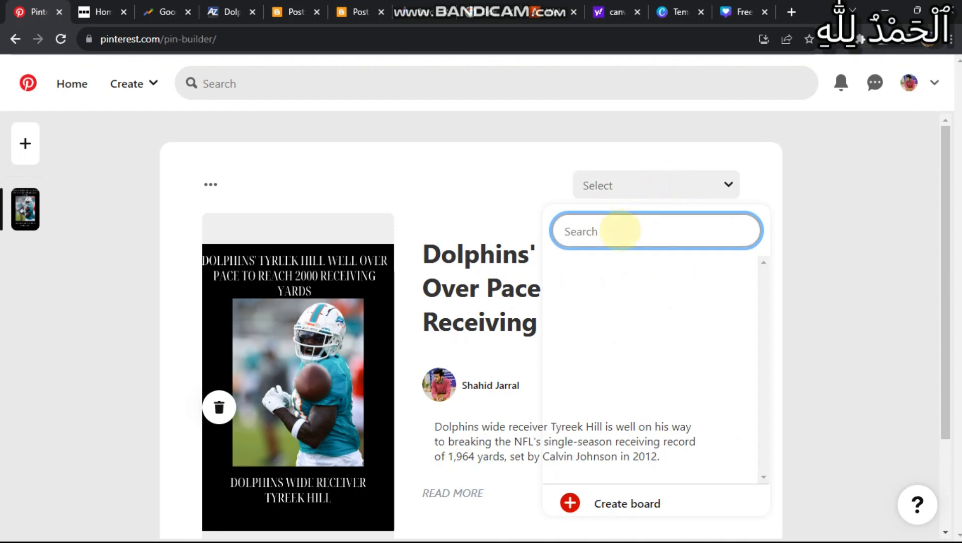
left_click(715, 185)
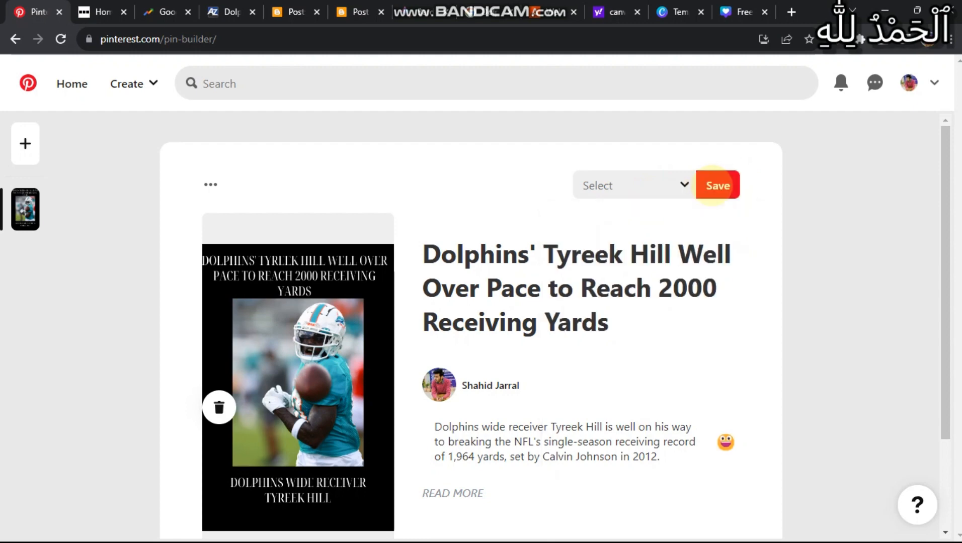
left_click(725, 185)
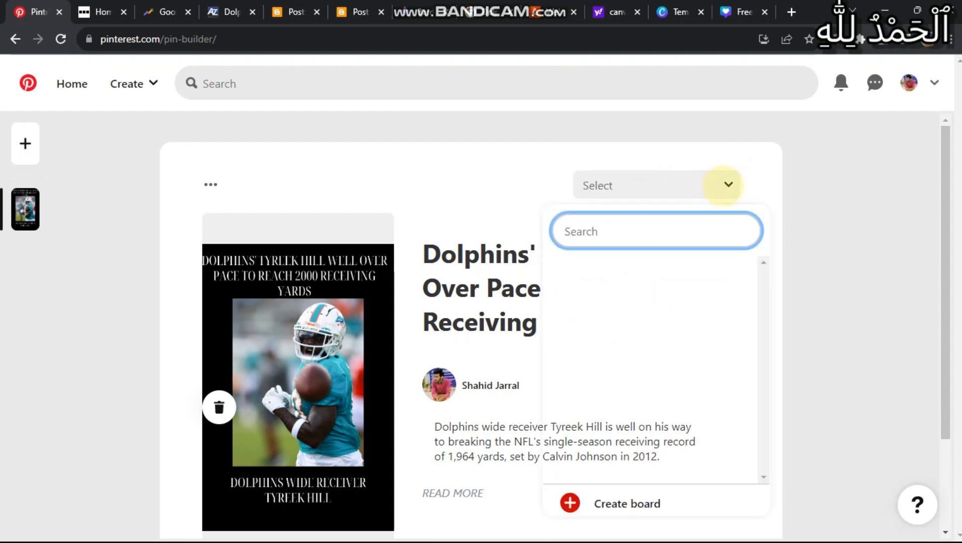
left_click(728, 185)
scroll(768, 222, "down", 3)
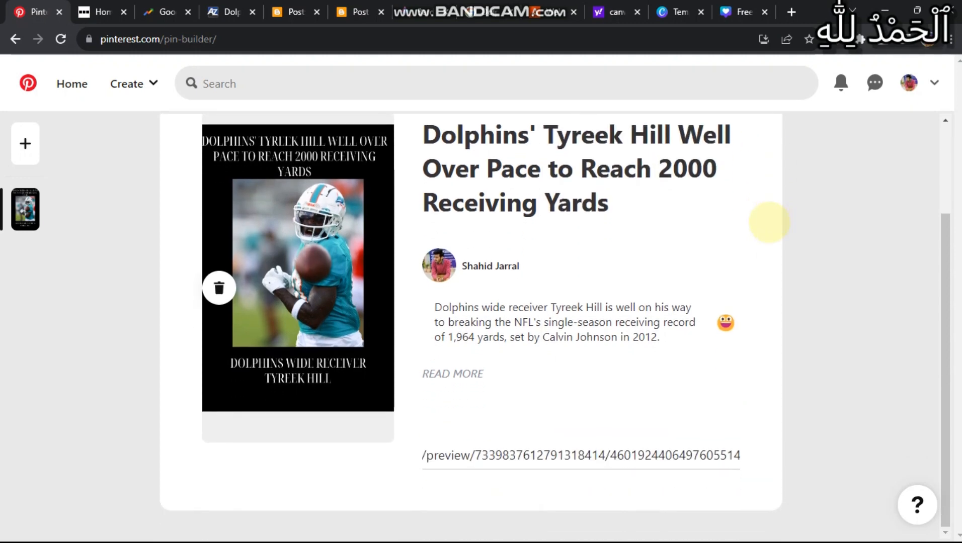
scroll(769, 222, "up", 3)
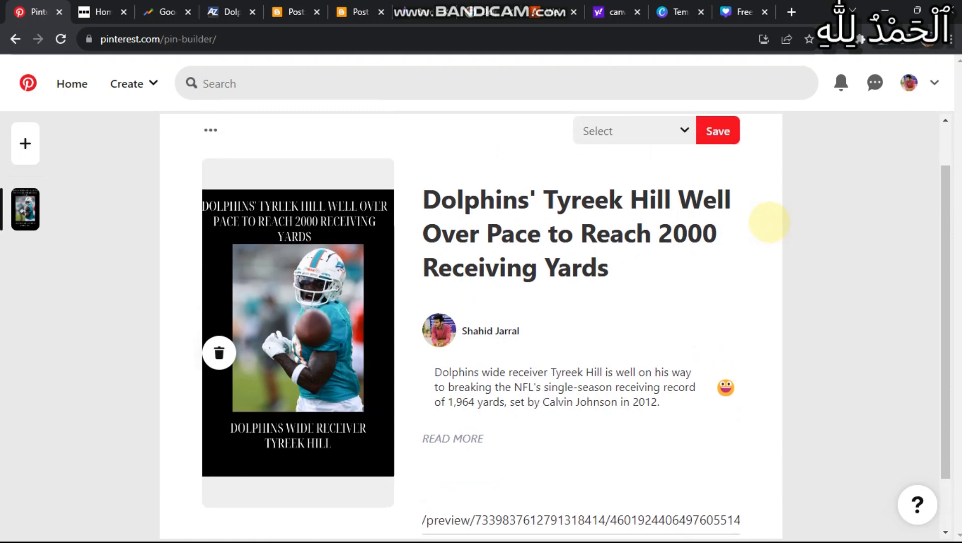
left_click(211, 184)
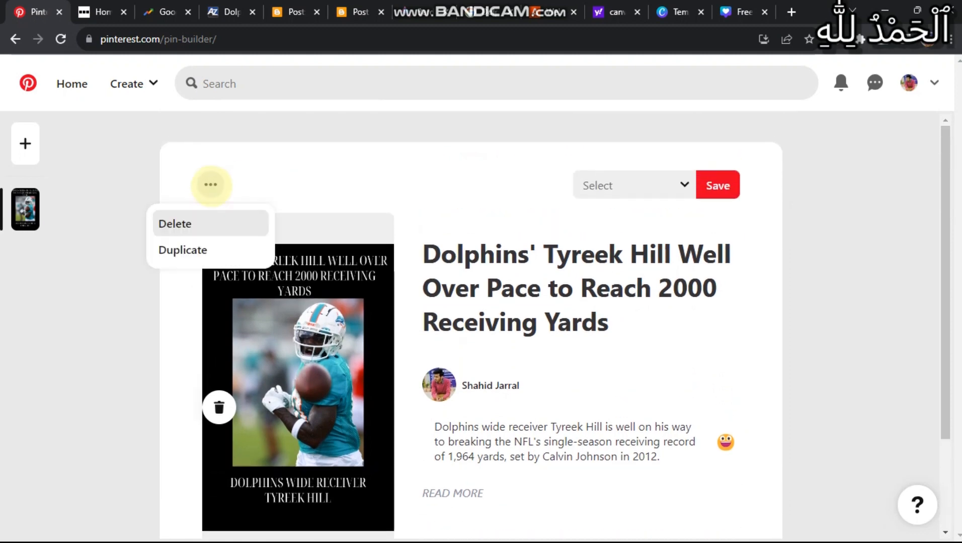
left_click(257, 182)
scroll(520, 300, "down", 2)
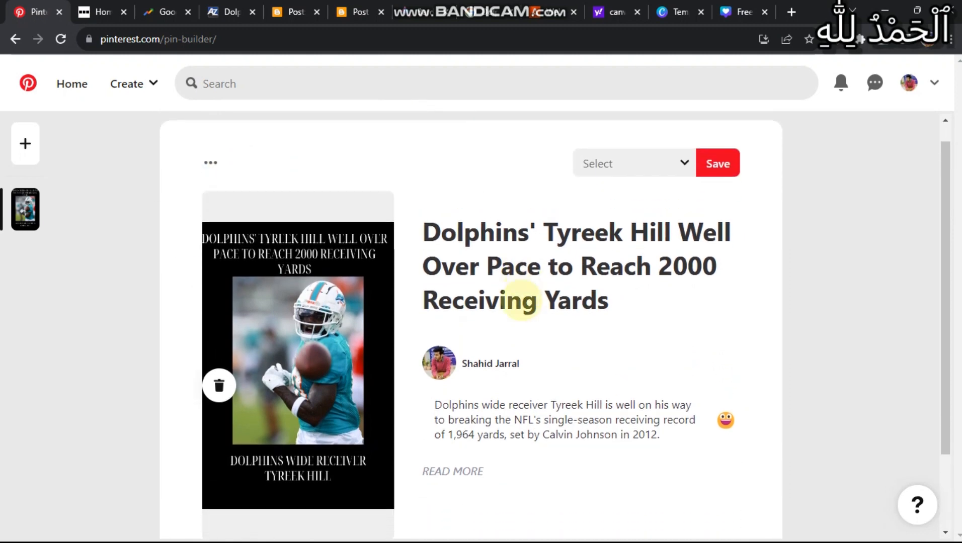
scroll(521, 301, "down", 1)
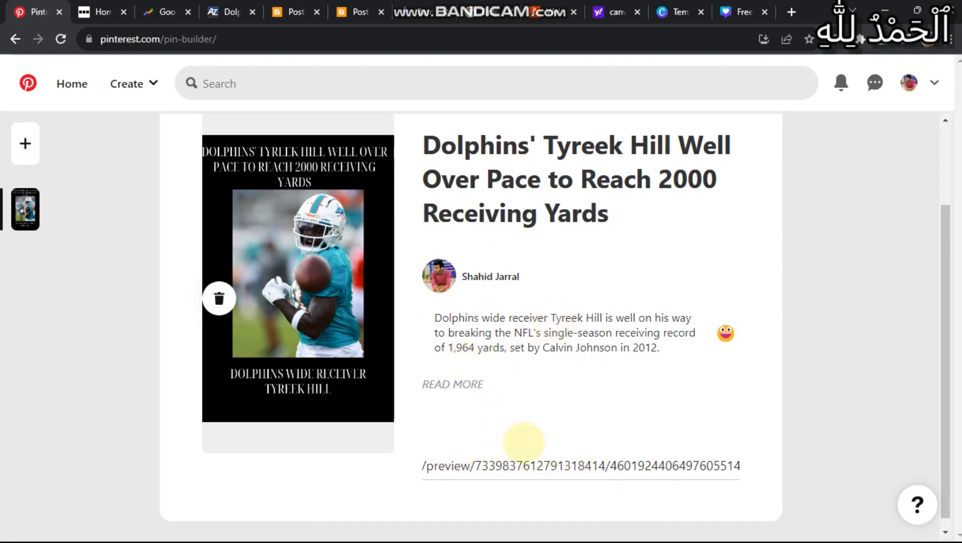
scroll(576, 445, "up", 3)
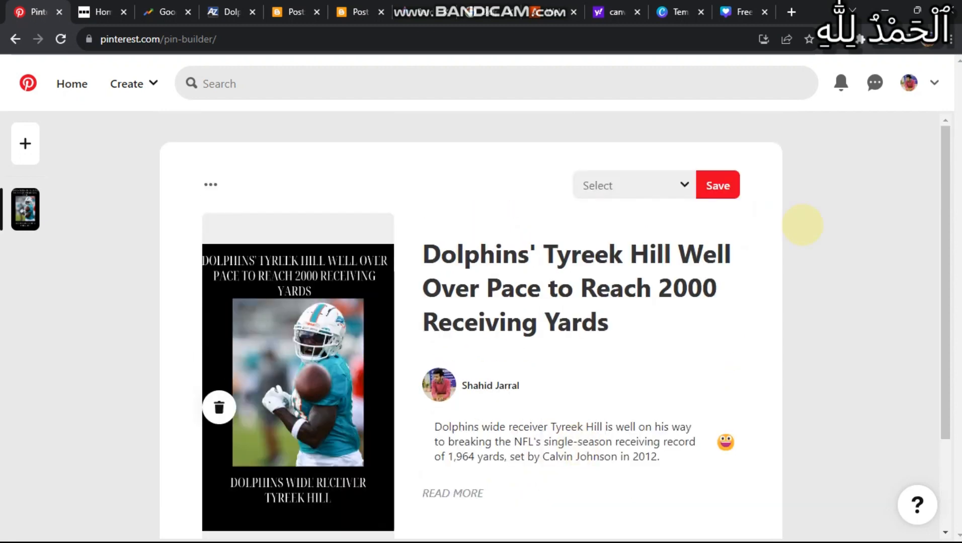
scroll(802, 225, "down", 3)
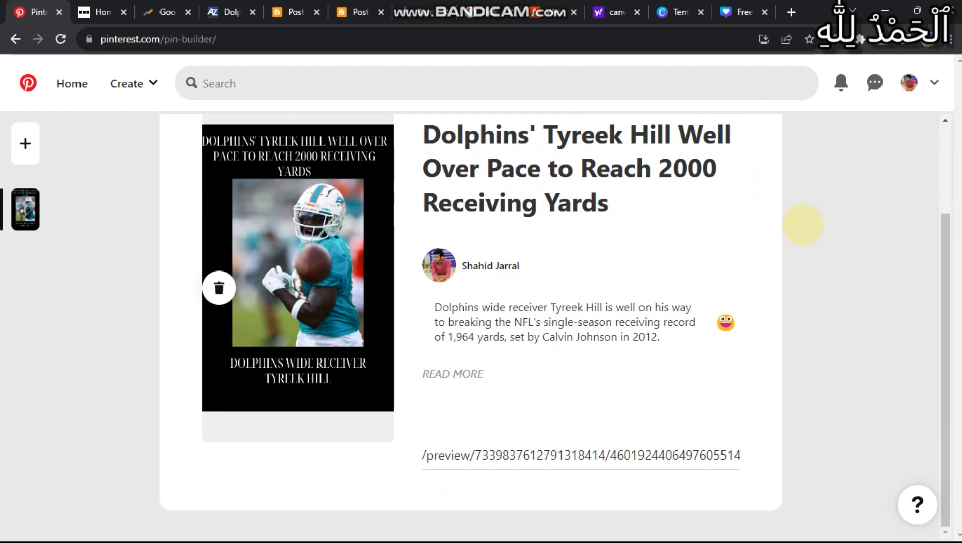
scroll(803, 225, "up", 3)
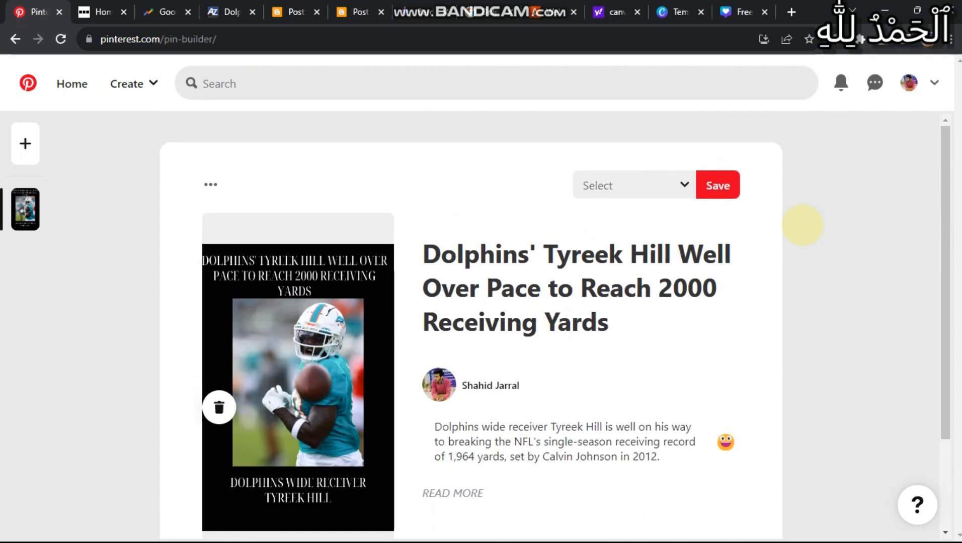